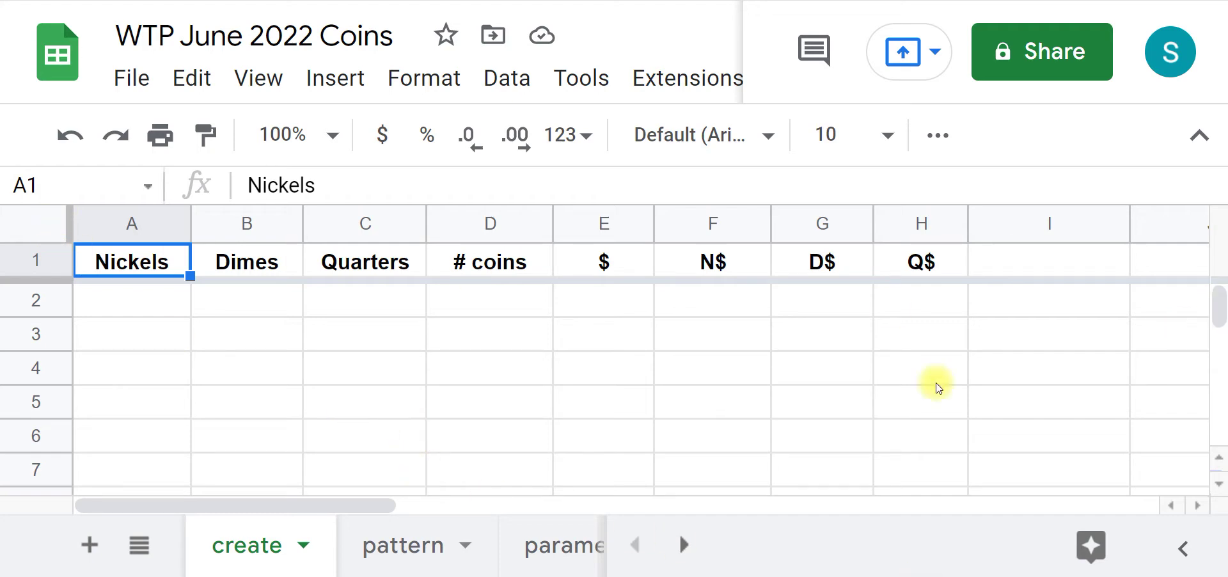
Step: Freeze row 1 so the coin headers stay fixed while scrolling
click(23, 257)
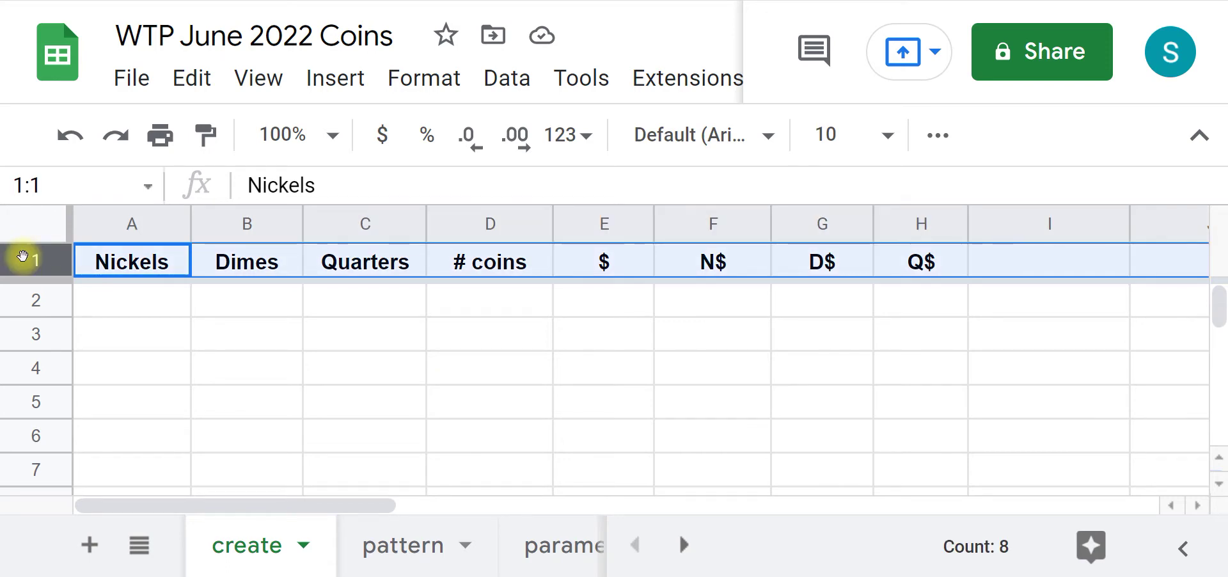
click(274, 81)
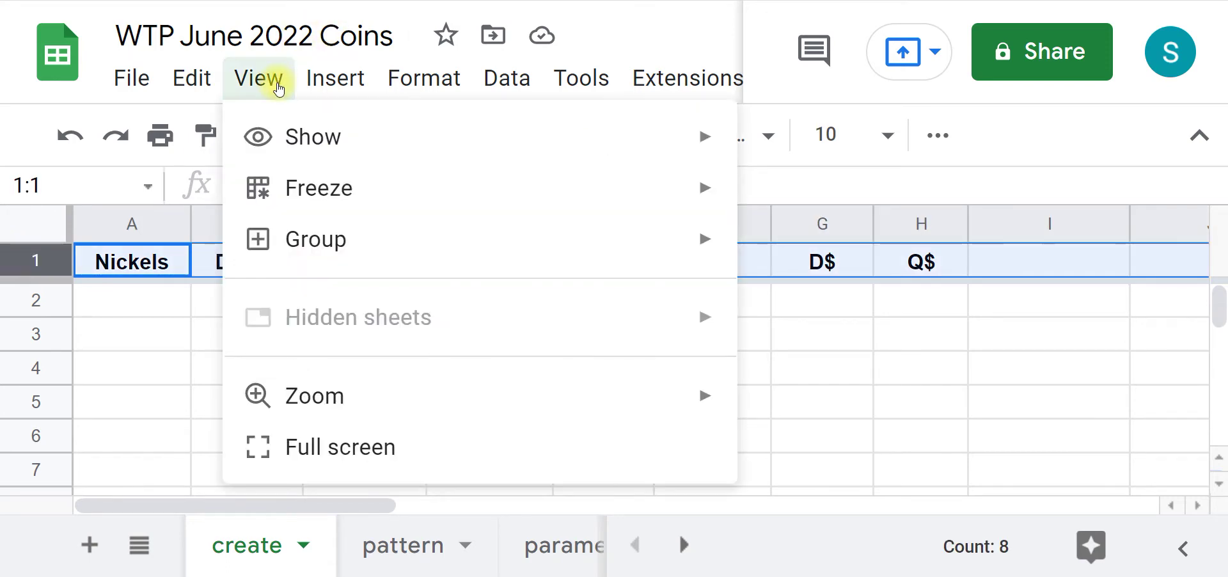
mouse_move(308, 183)
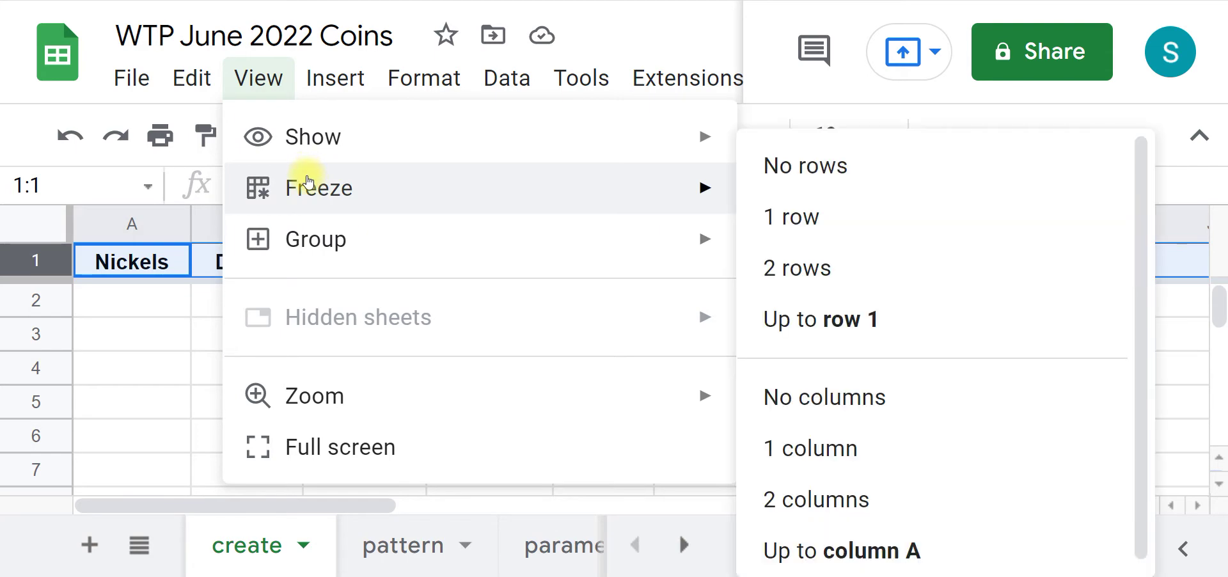
click(812, 221)
click(496, 343)
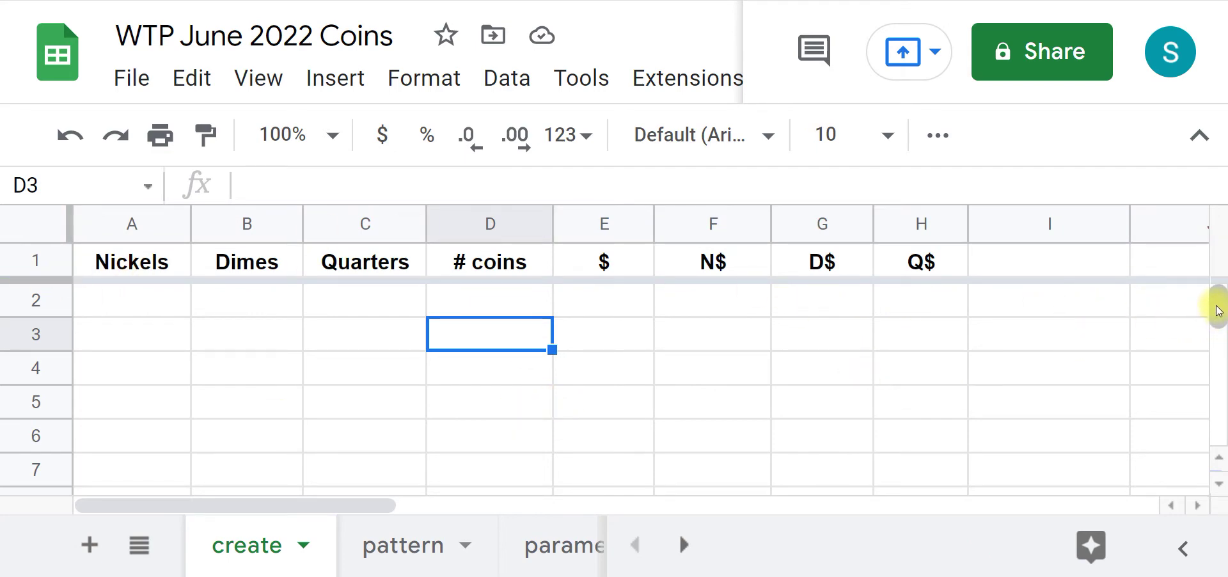
Step: Test the frozen header by scrolling, then start a formula with = in cell D2
mouse_move(1219, 311)
mouse_down()
mouse_move(1220, 380)
mouse_move(1219, 305)
mouse_up()
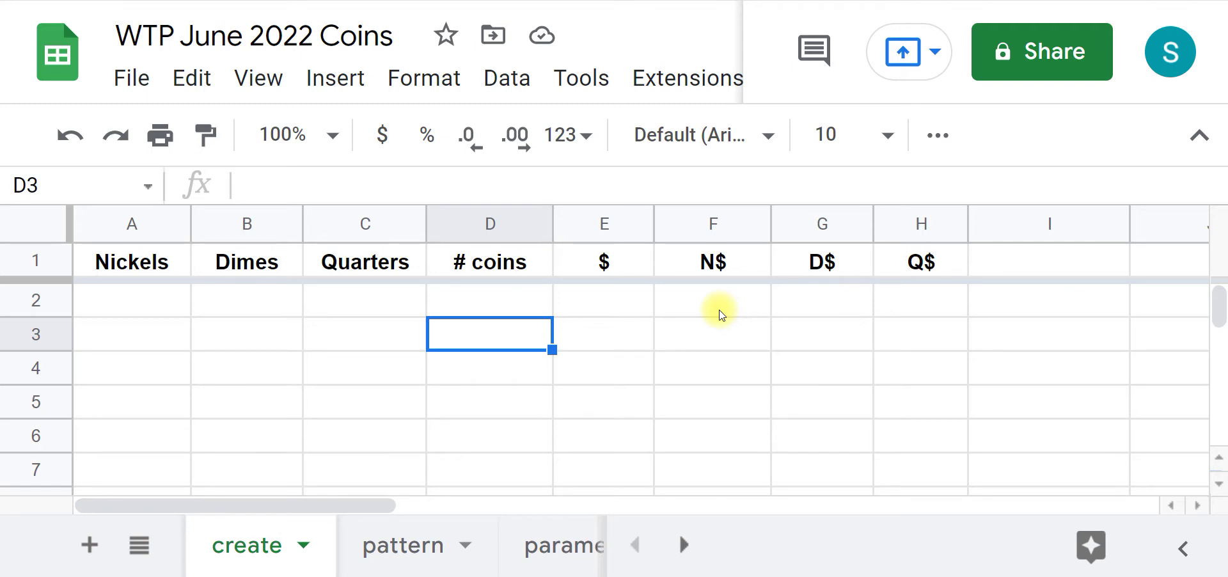
click(467, 307)
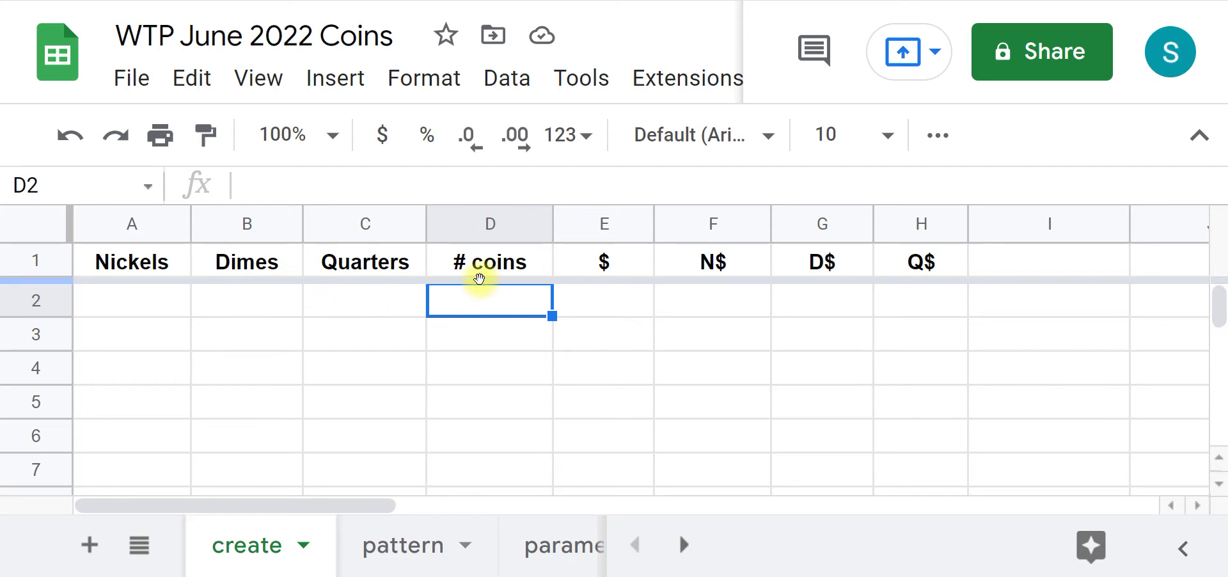
text(=)
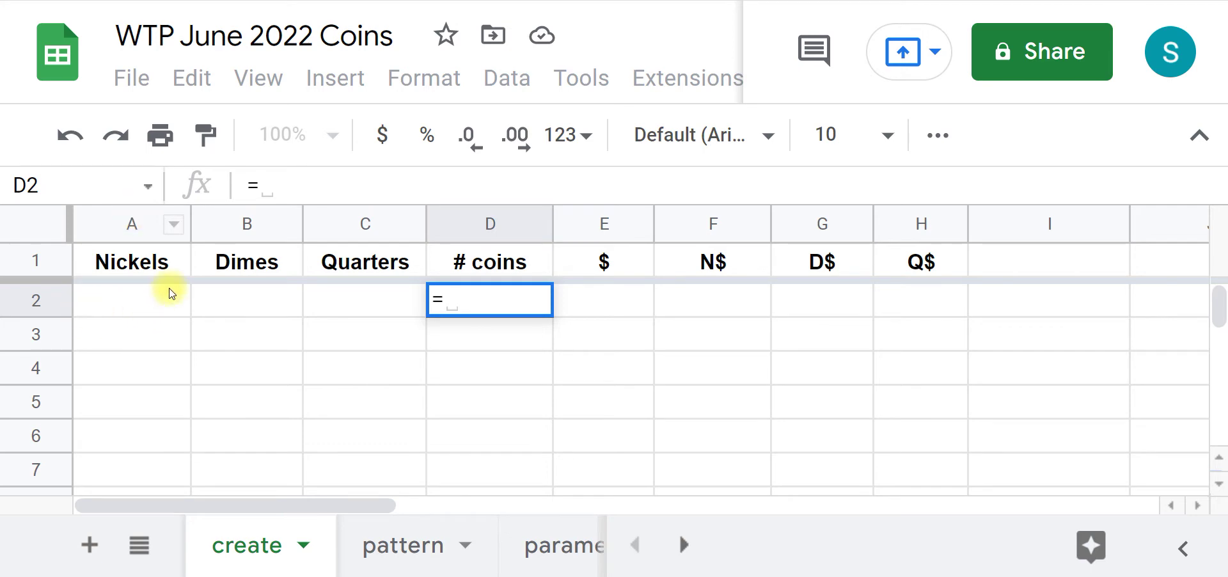
Step: Enter =A2+B2+C2 in D2 to total row 2's nickels, dimes and quarters
text(A)
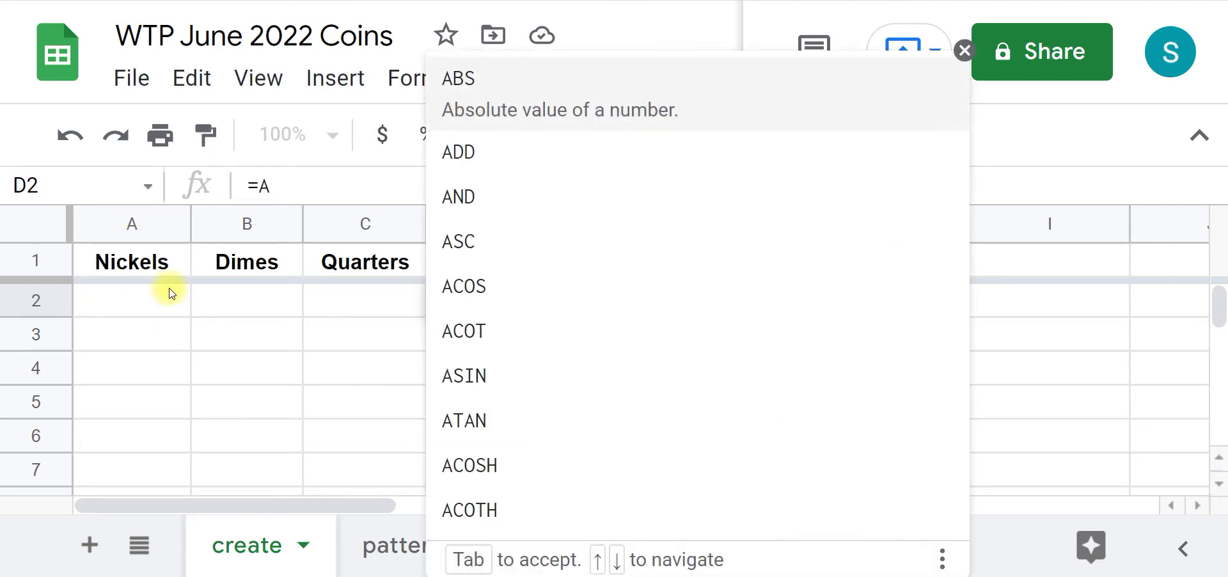
text(2)
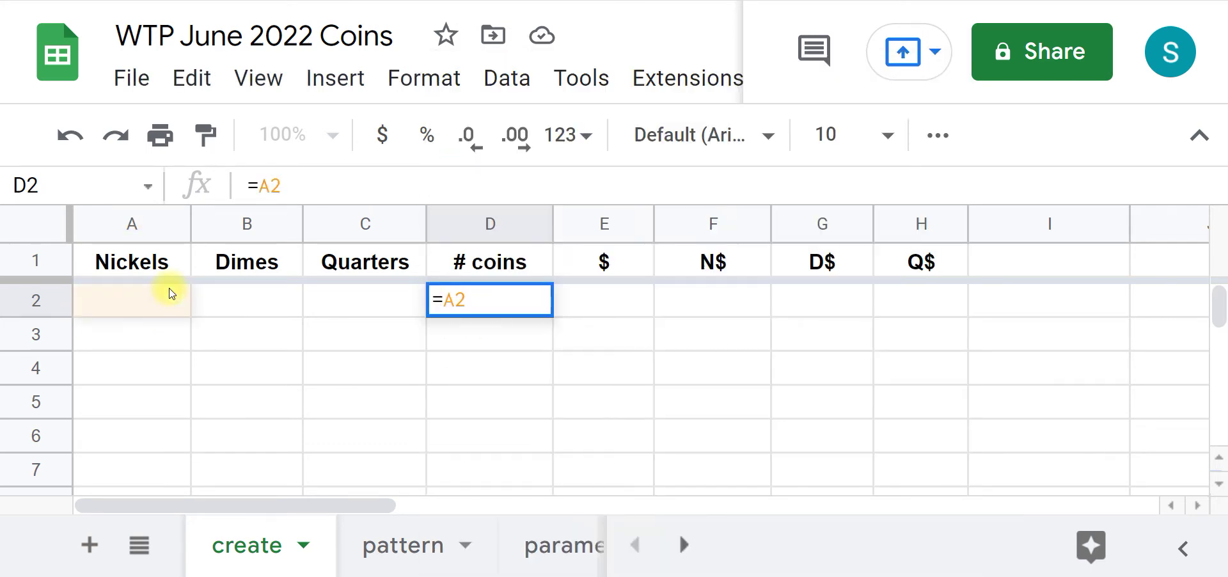
text(+)
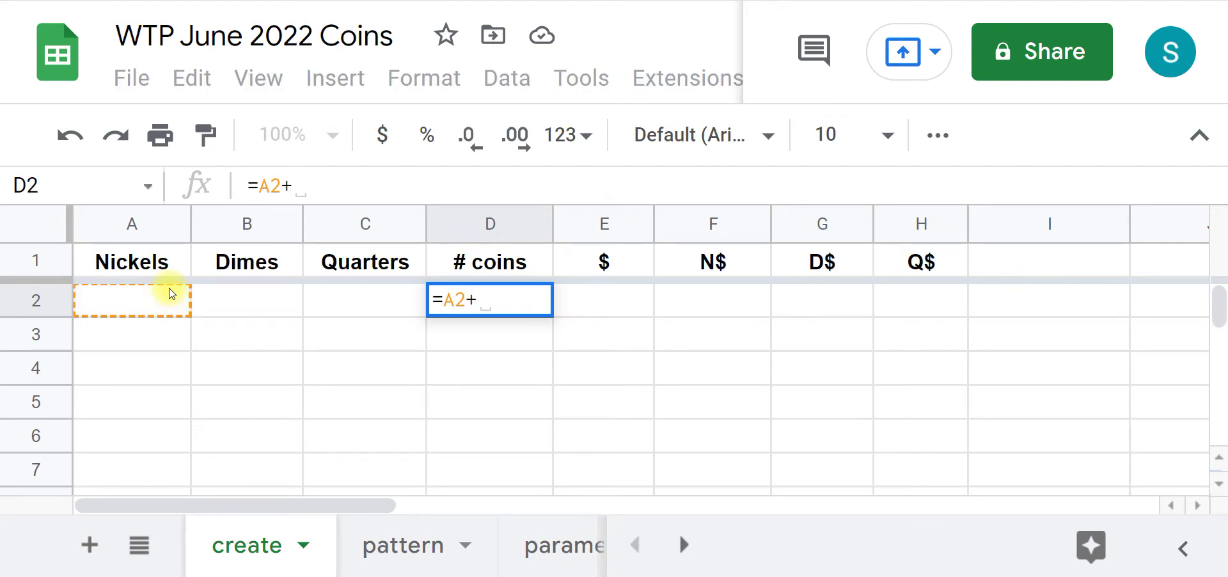
click(249, 301)
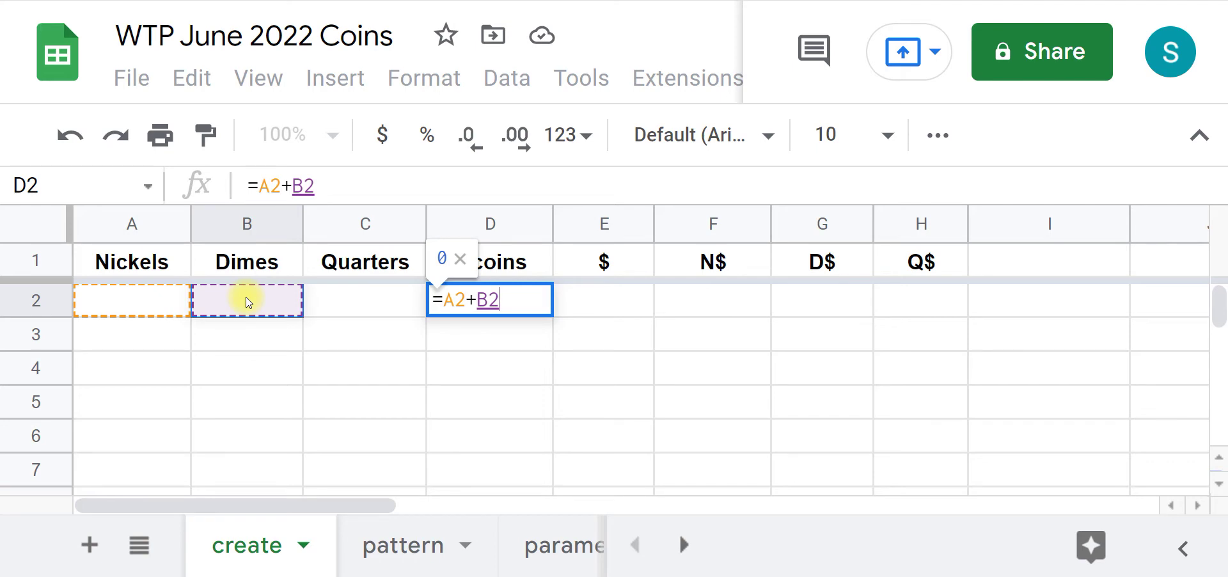
text(+)
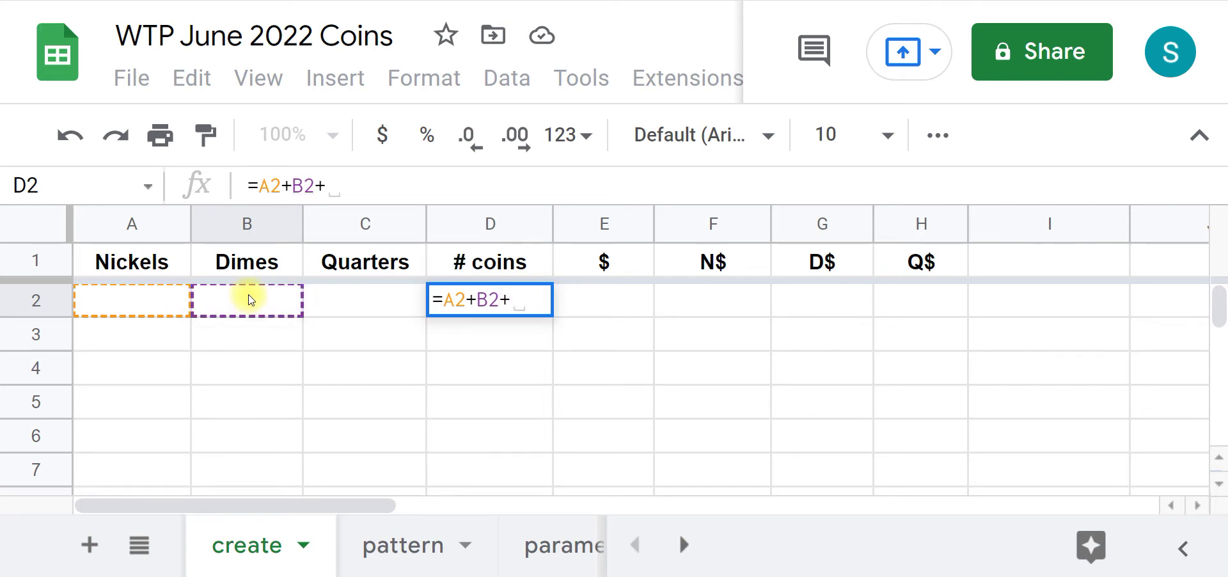
click(376, 310)
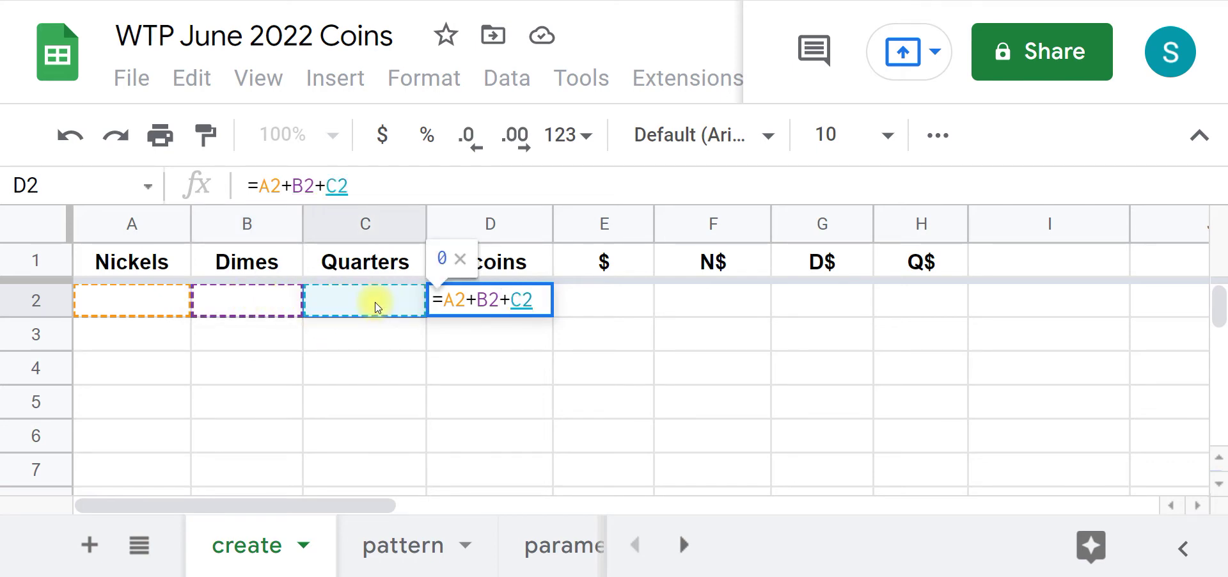
key(Return)
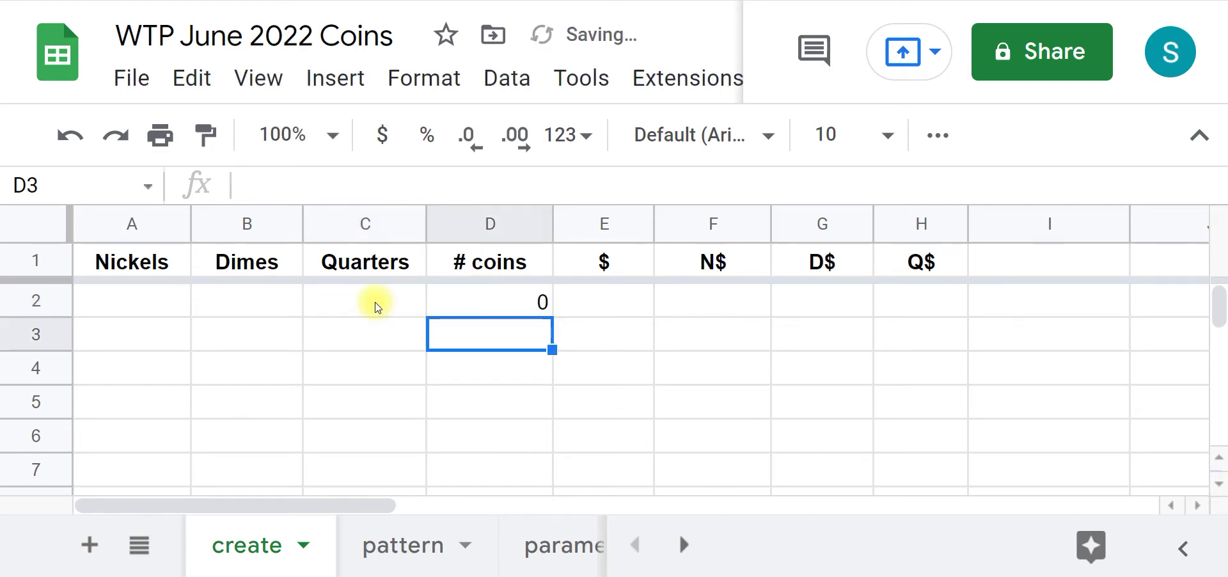
Step: Enter coin counts 1, 2 and 3 into A2, B2 and C2
click(133, 302)
text(1)
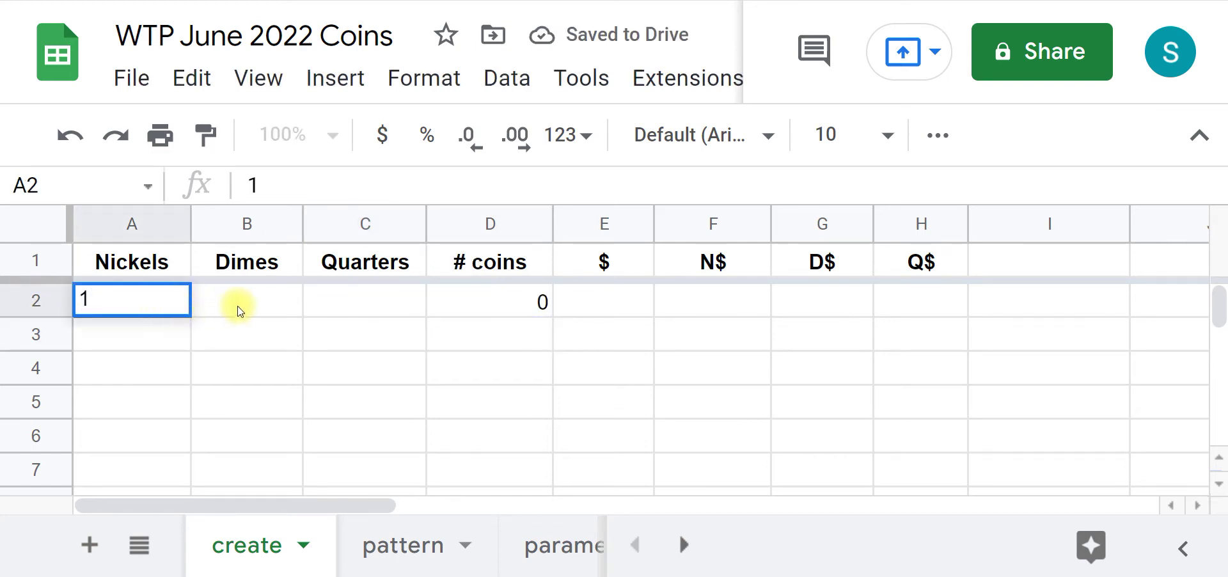
click(243, 305)
text(2)
click(354, 308)
text(3)
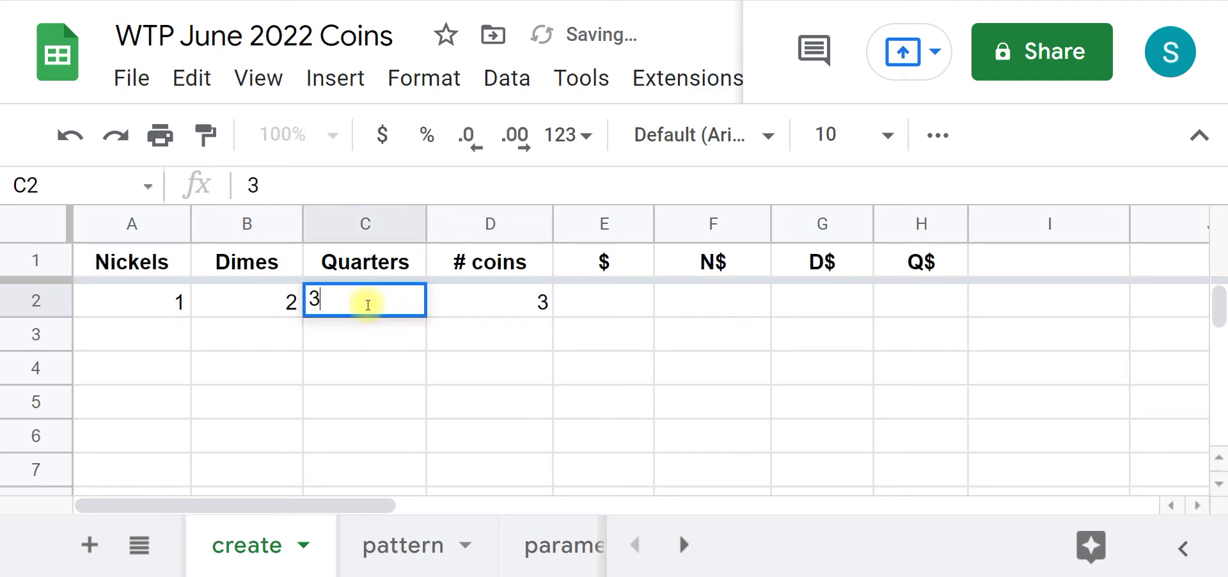
click(368, 336)
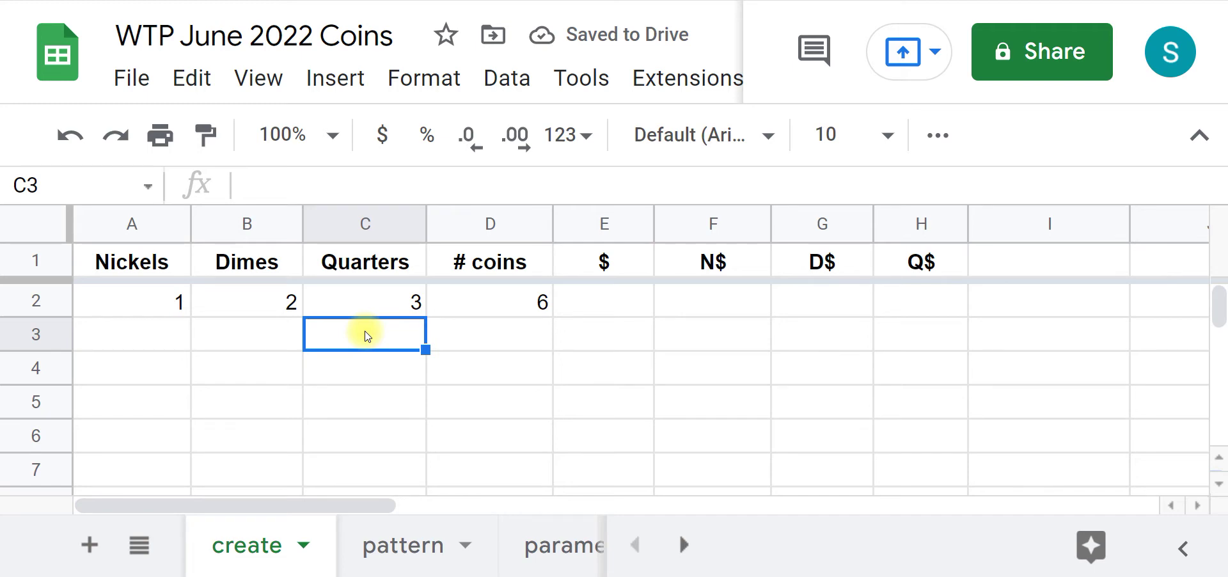
Step: Enter coin counts 3, 4 and 5 into A3, B3 and C3, then select D2
click(170, 346)
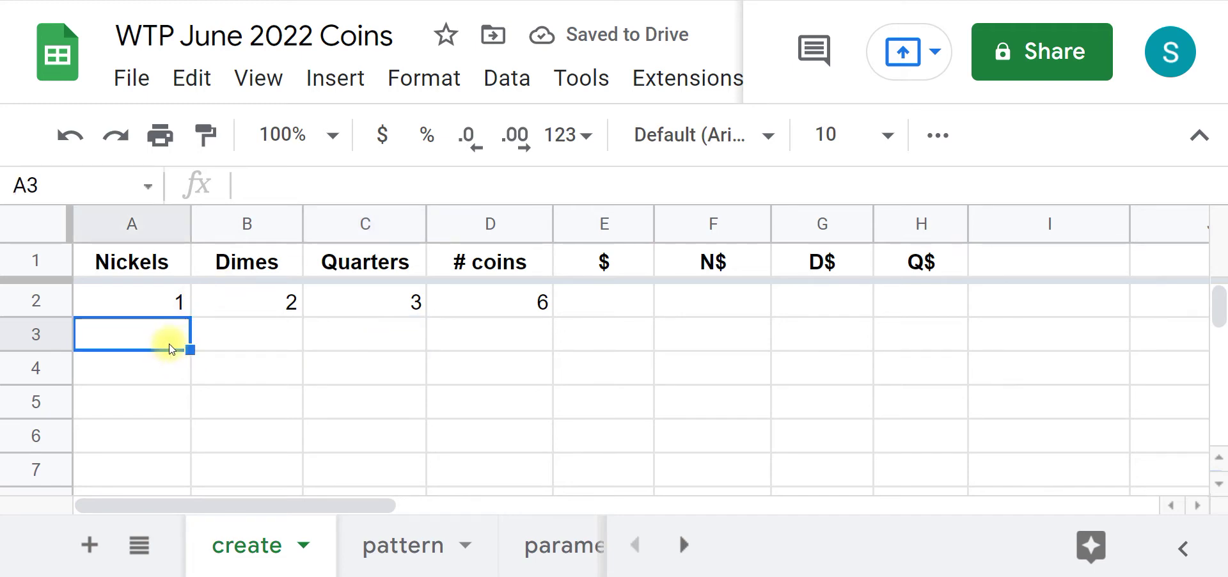
text(3)
click(233, 337)
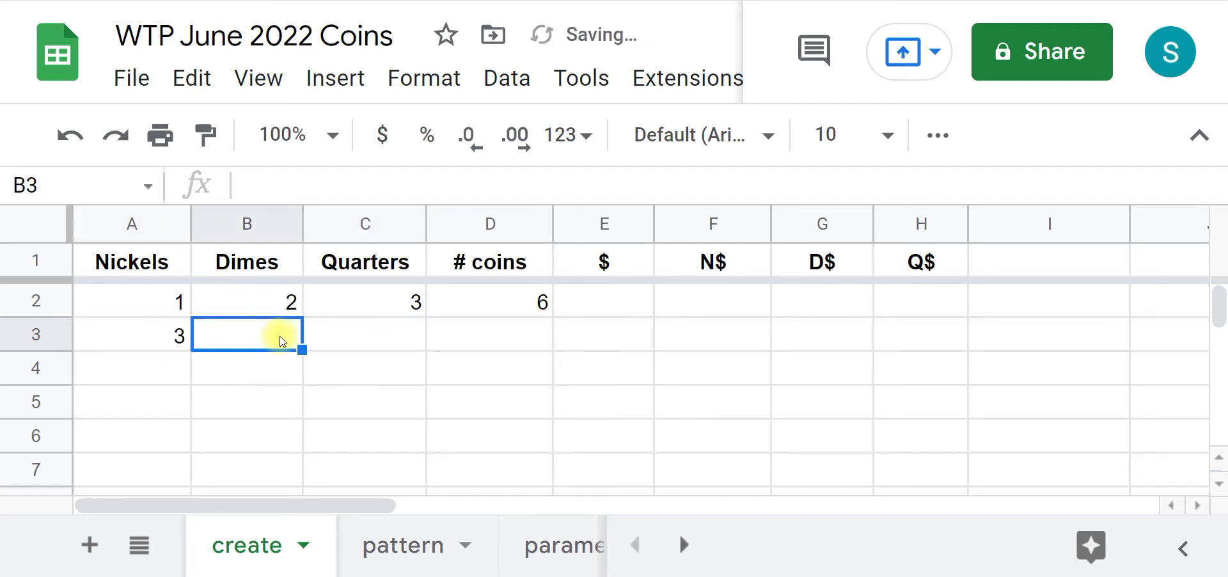
text(4)
click(318, 328)
text(5)
key(Return)
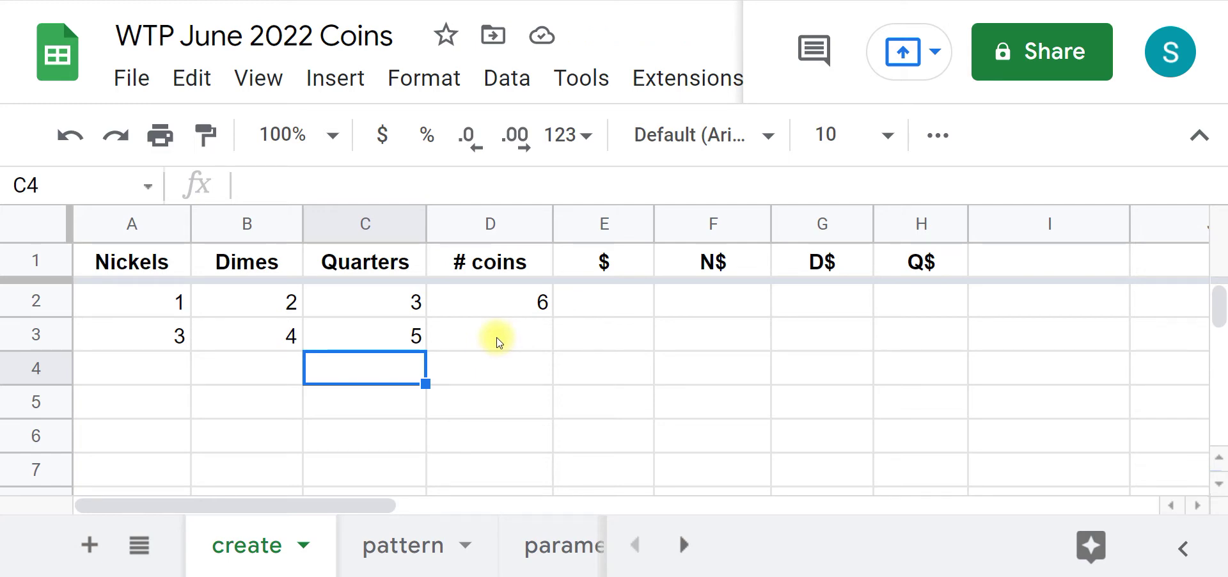
click(508, 303)
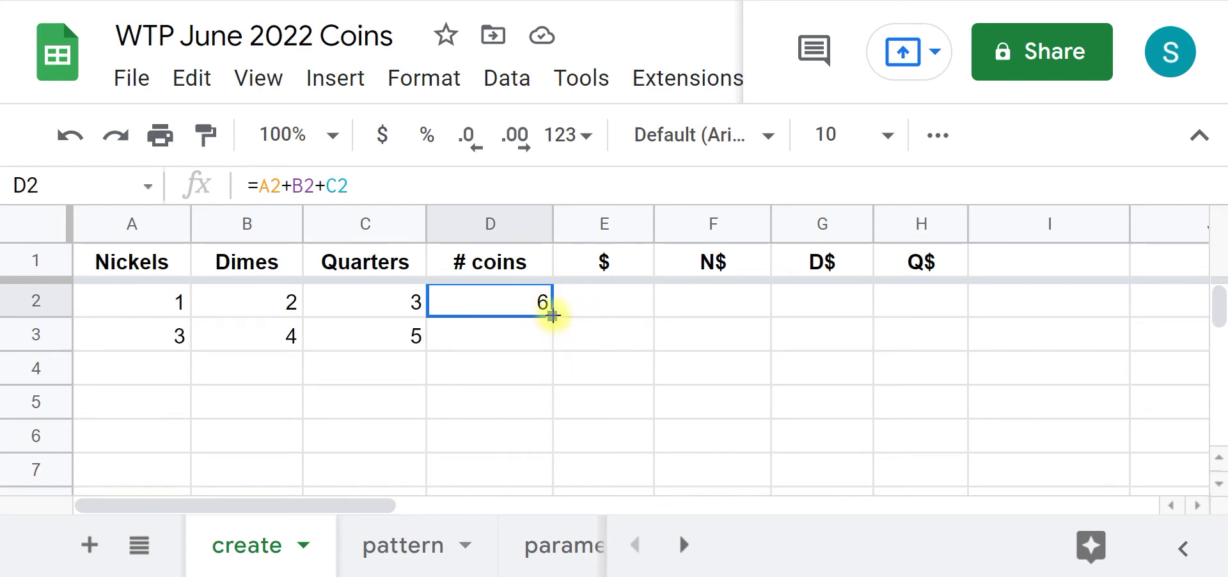
Step: Fill the D2 sum formula down to D7, then check the copied formulas in D4 and D2
drag(553, 315, 556, 332)
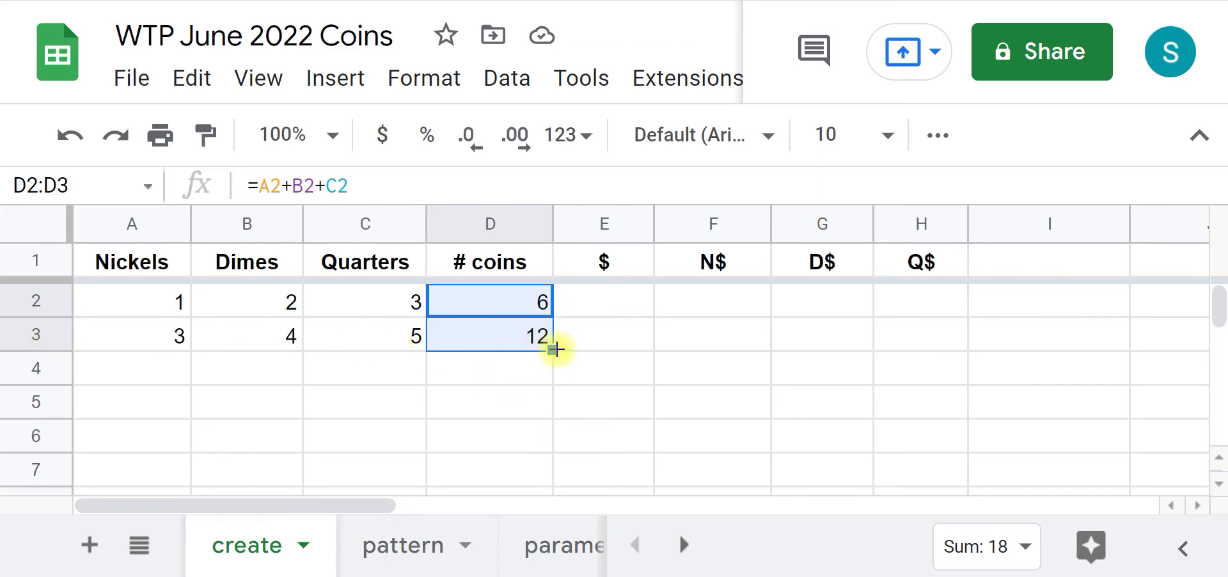
drag(553, 350, 547, 471)
click(613, 370)
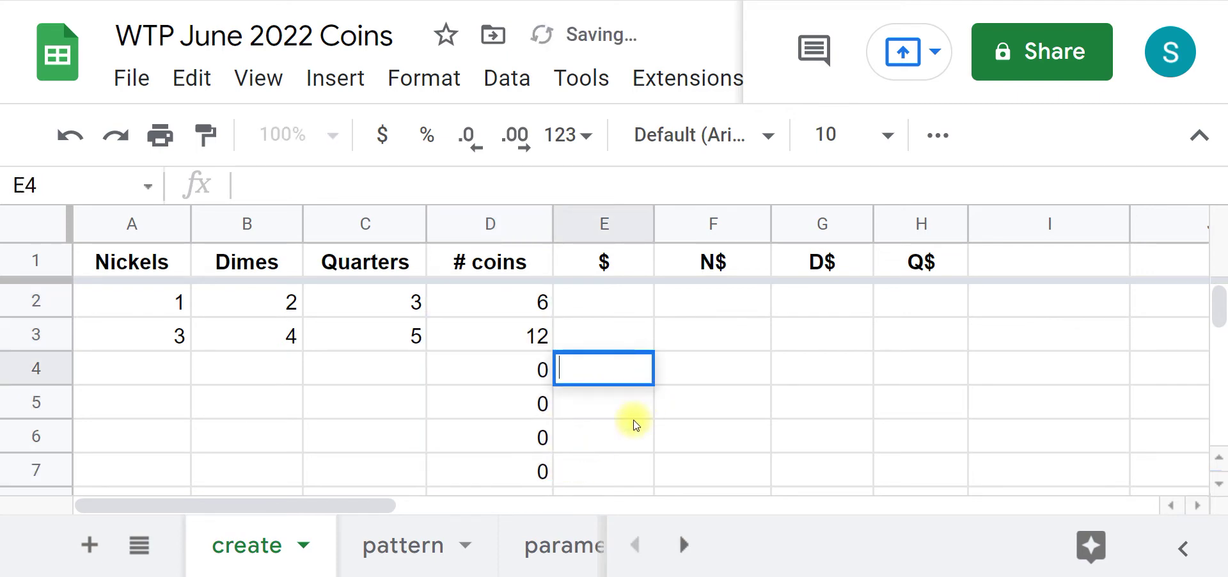
click(377, 372)
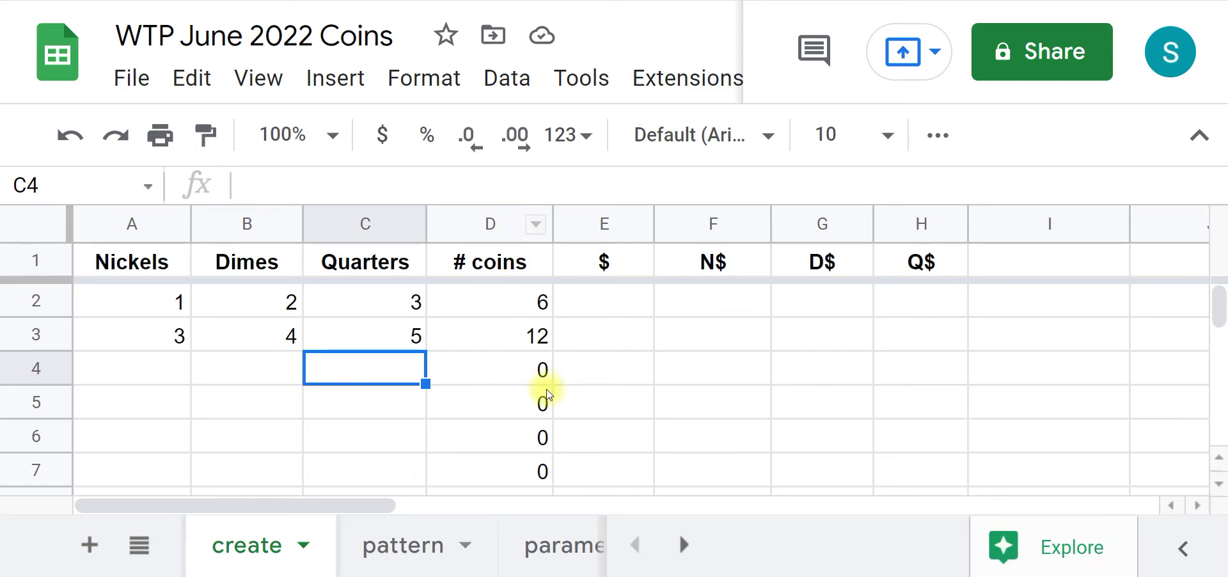
click(511, 376)
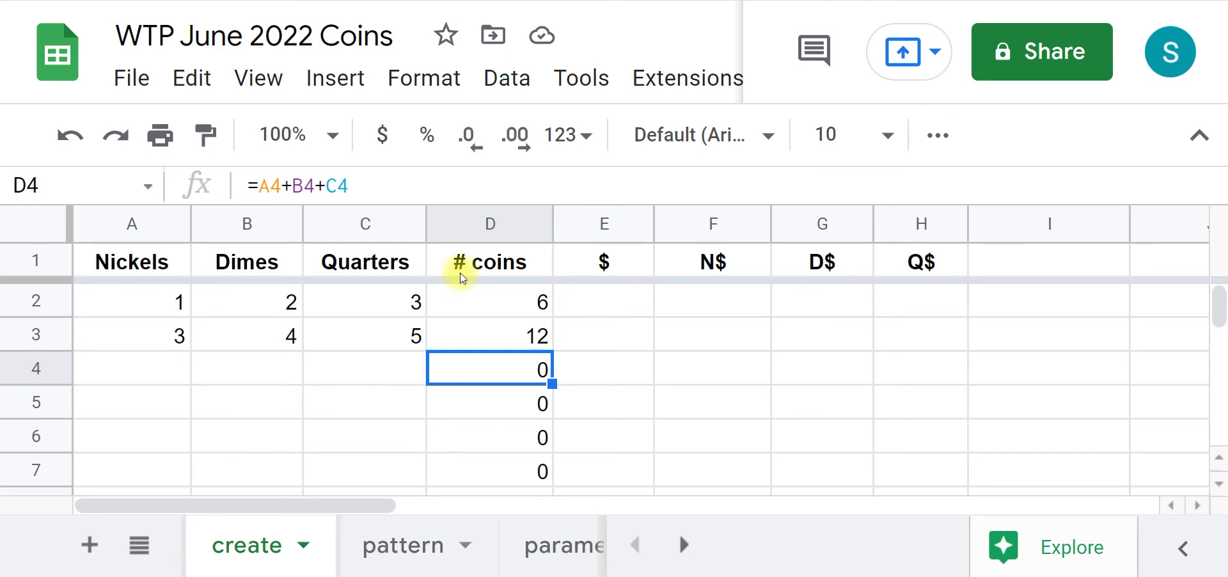
click(516, 311)
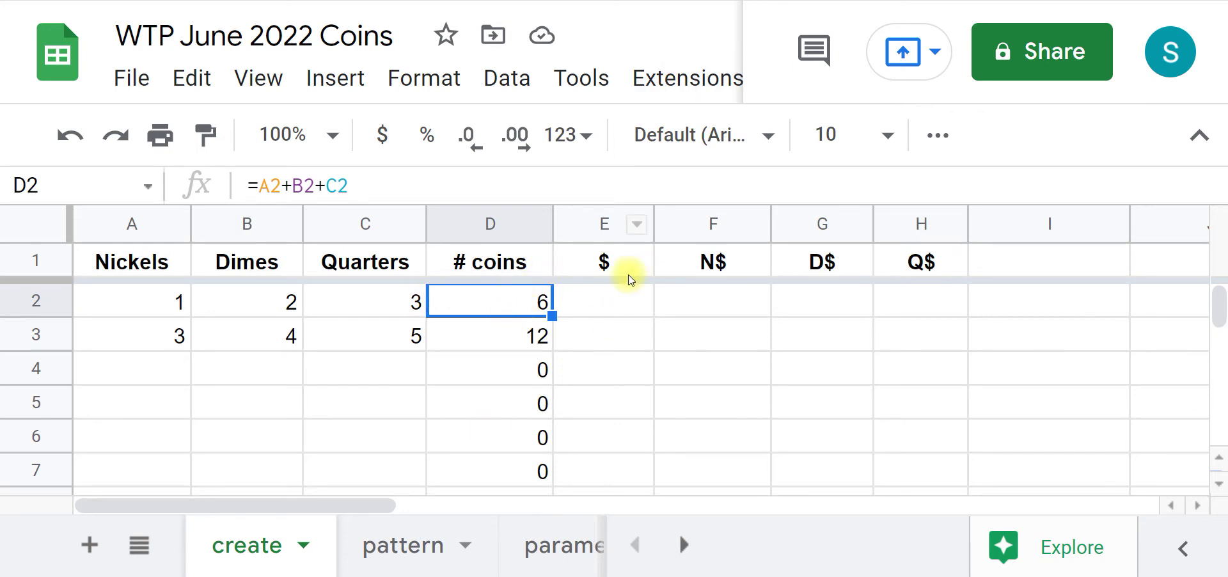
Step: Enter =0.05*A2+0.1*B2+0.25*C2 in E2, giving row 2's value of $1.00
click(603, 310)
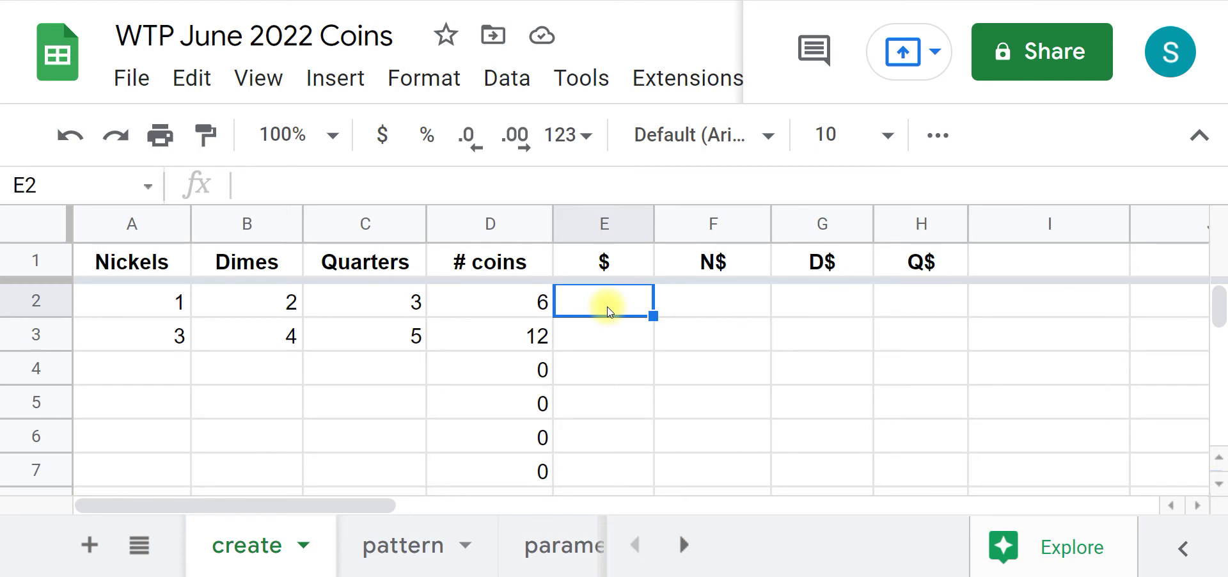
text(=)
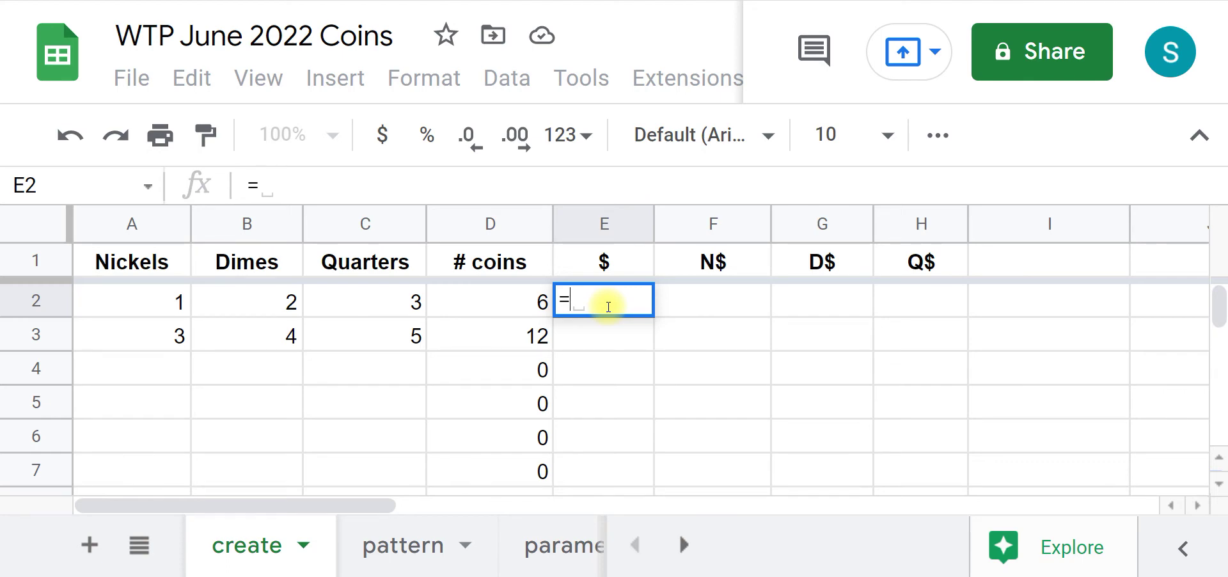
text(0.0)
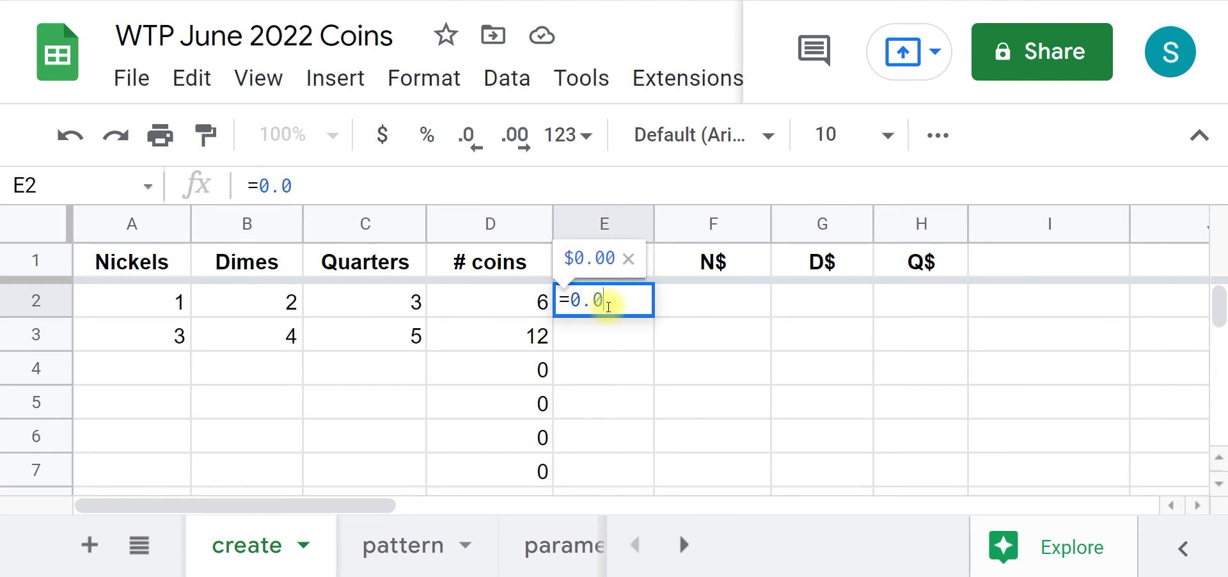
text(5*)
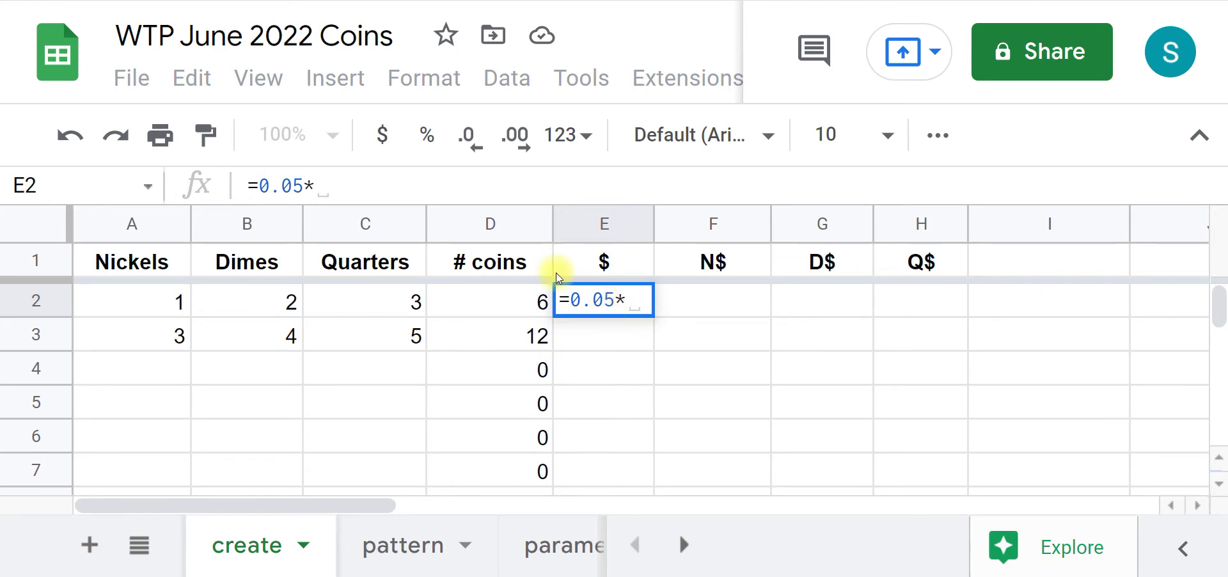
click(149, 305)
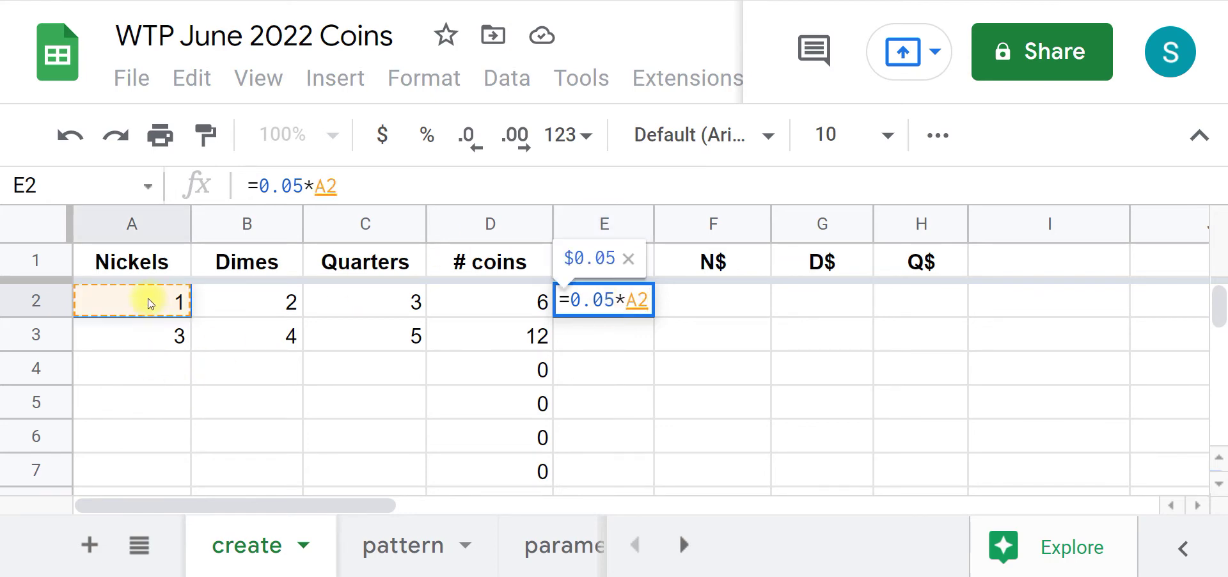
text(+0.1)
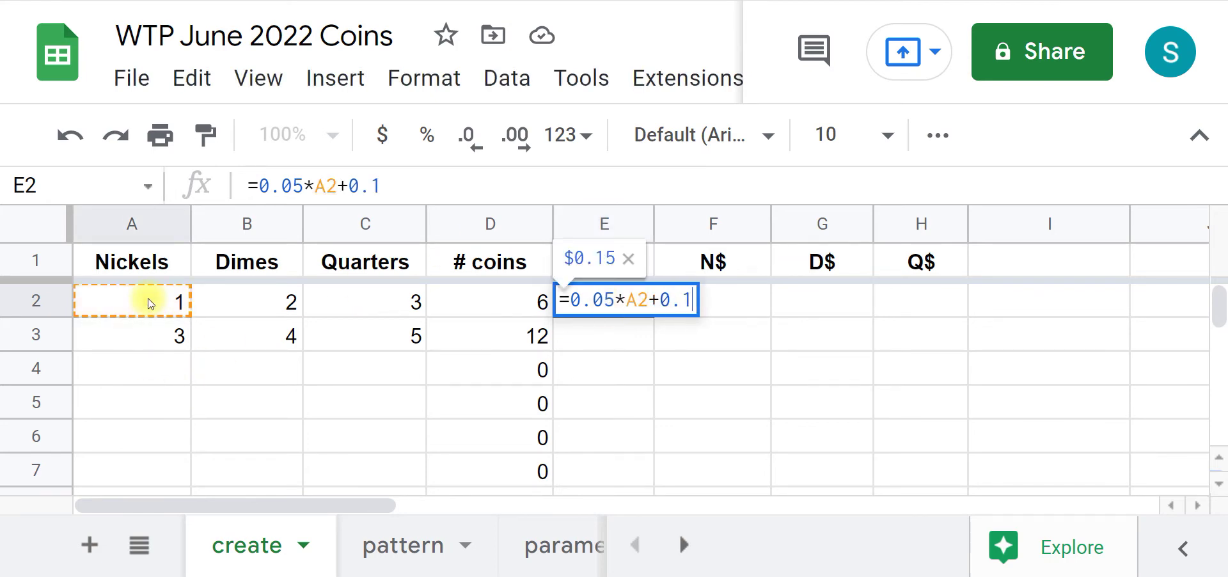
text(*)
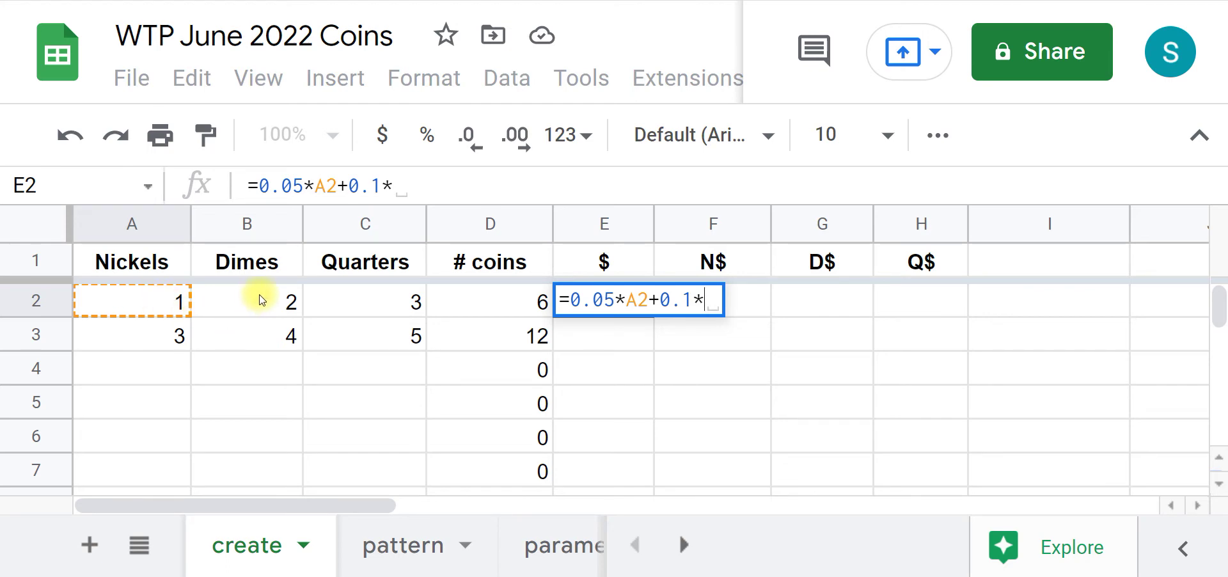
click(262, 299)
text(+0)
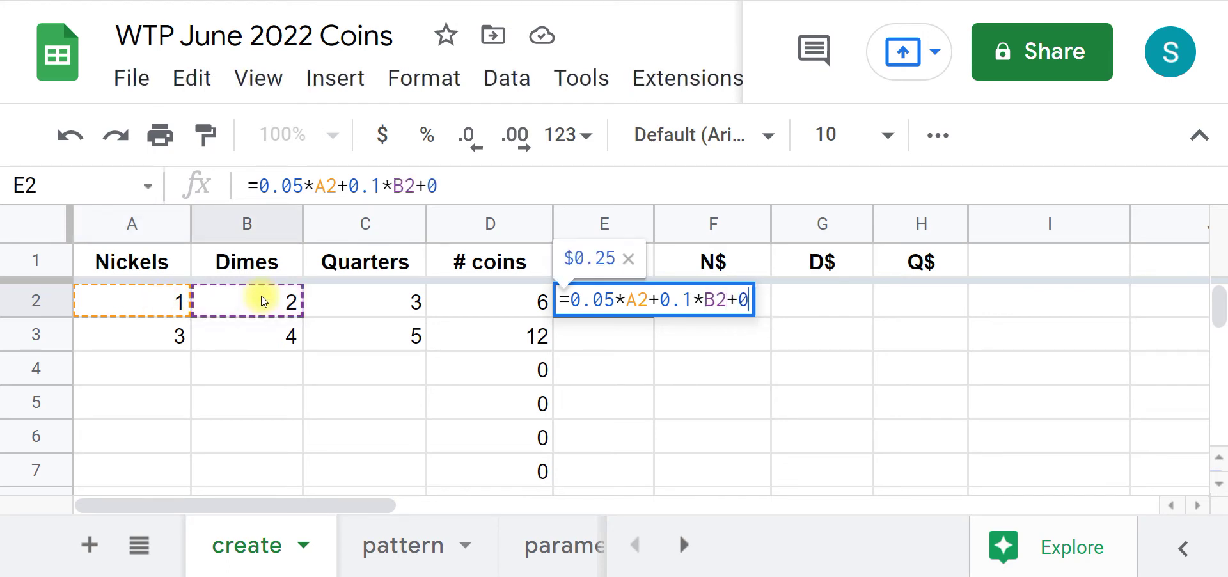
text(.25)
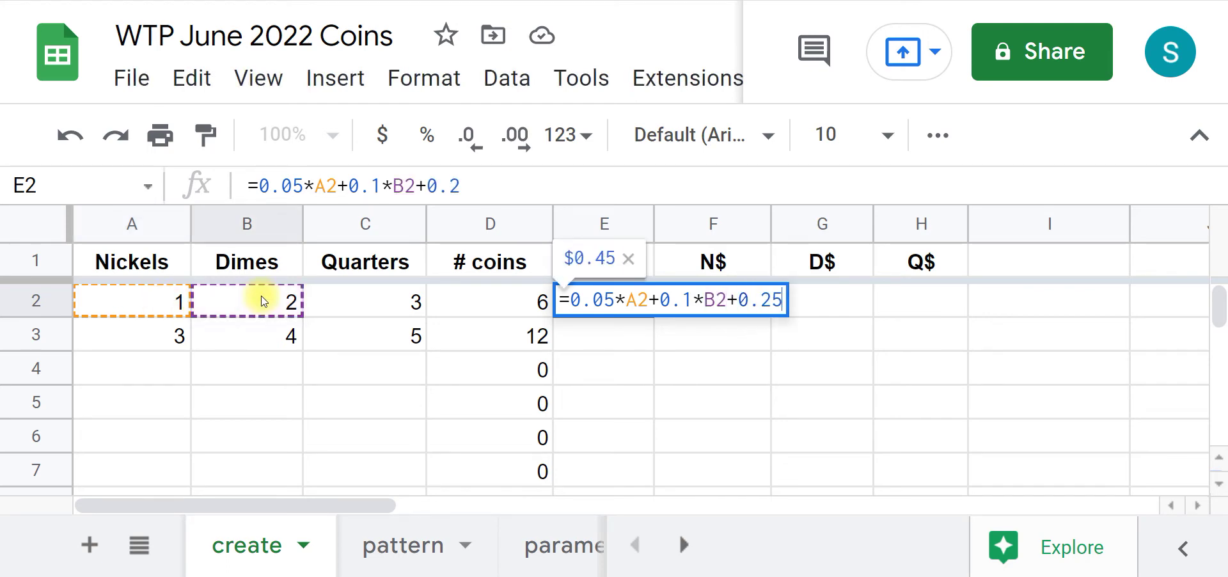
text(*)
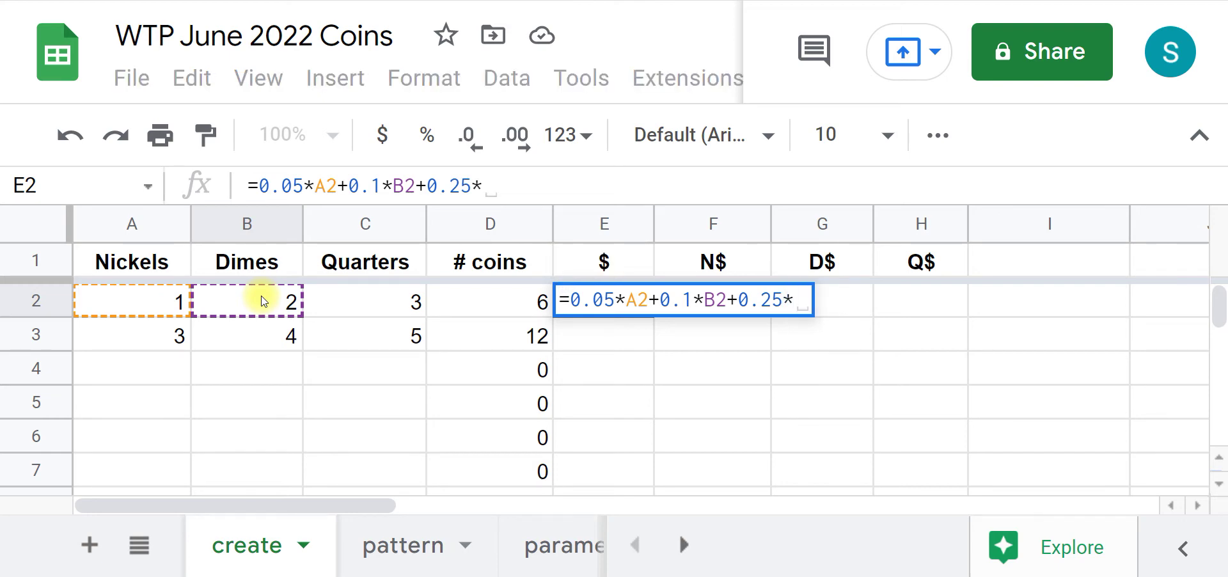
click(381, 302)
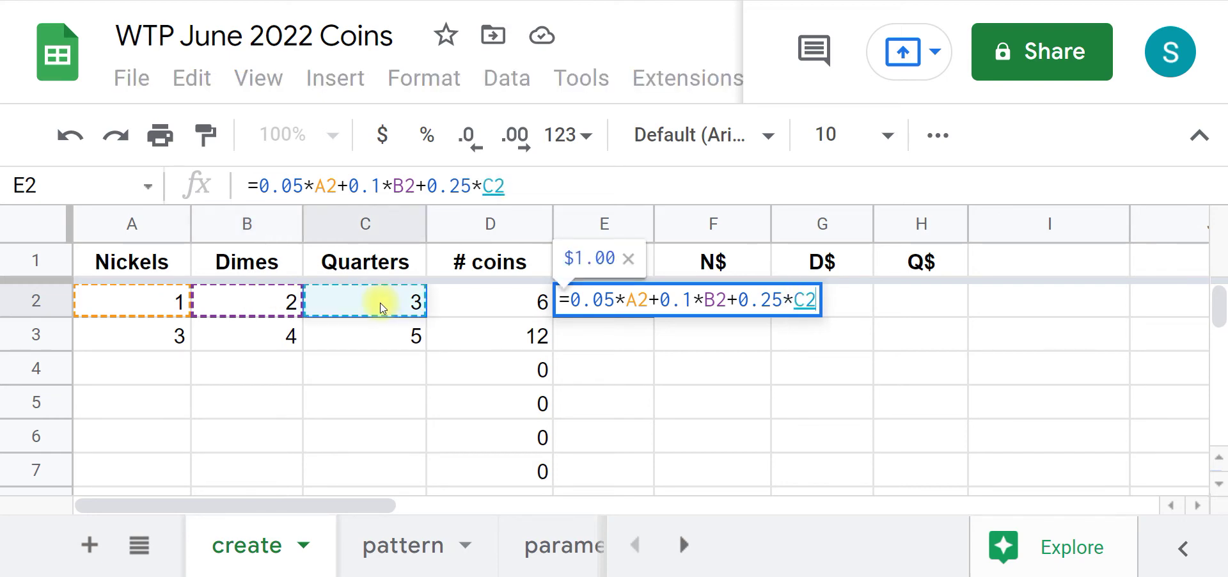
key(Return)
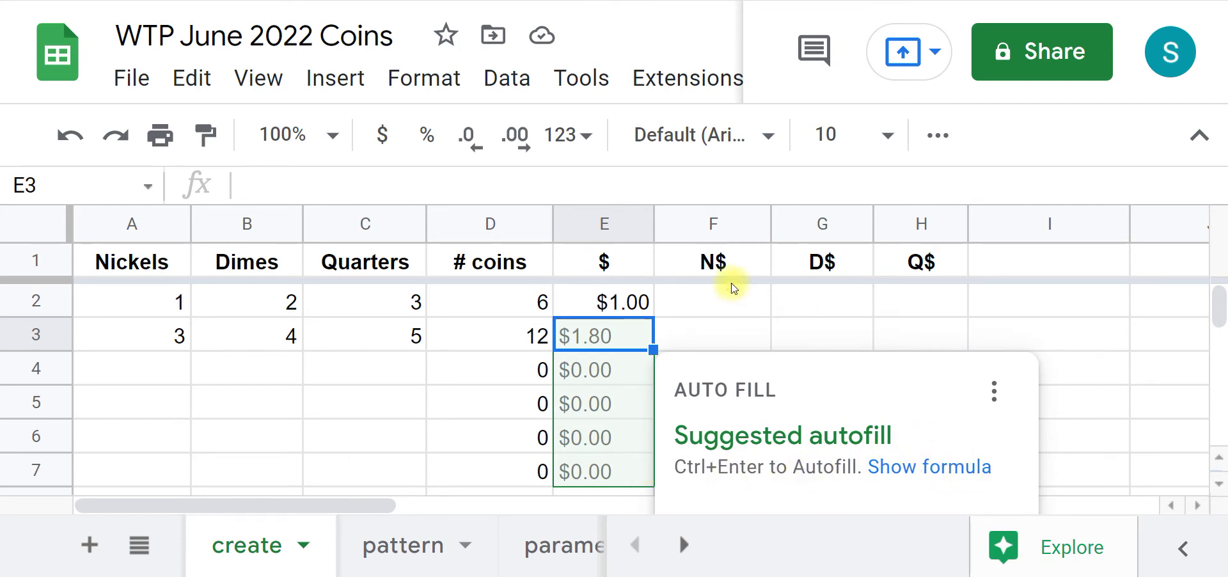
Step: Dismiss the autofill suggestion and fill the E2 value formula into E3, showing $1.80
click(725, 346)
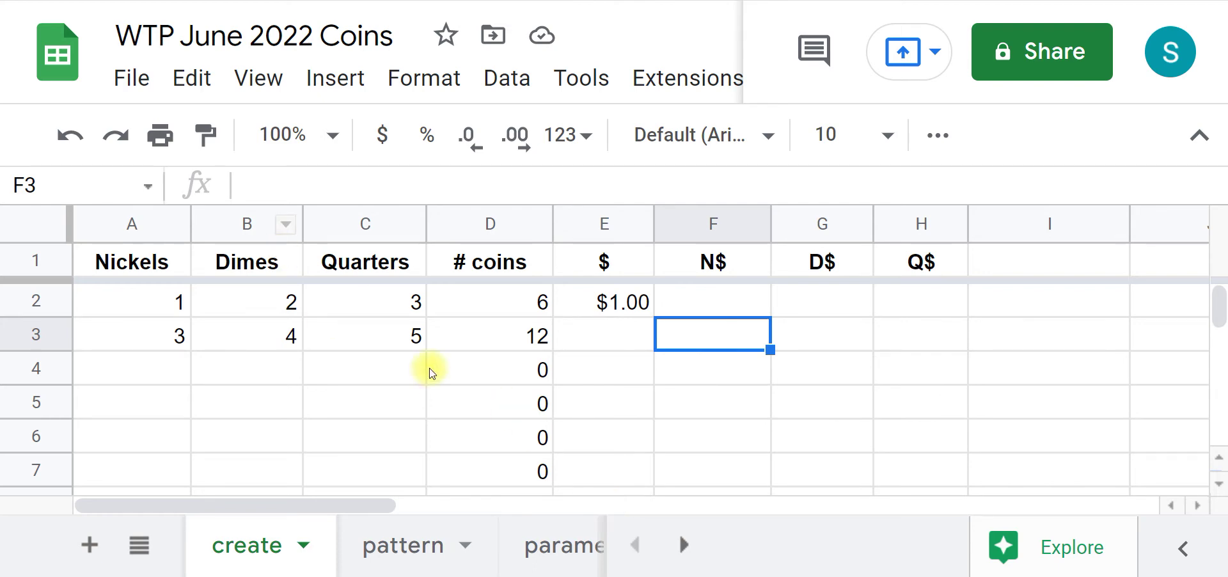
click(608, 306)
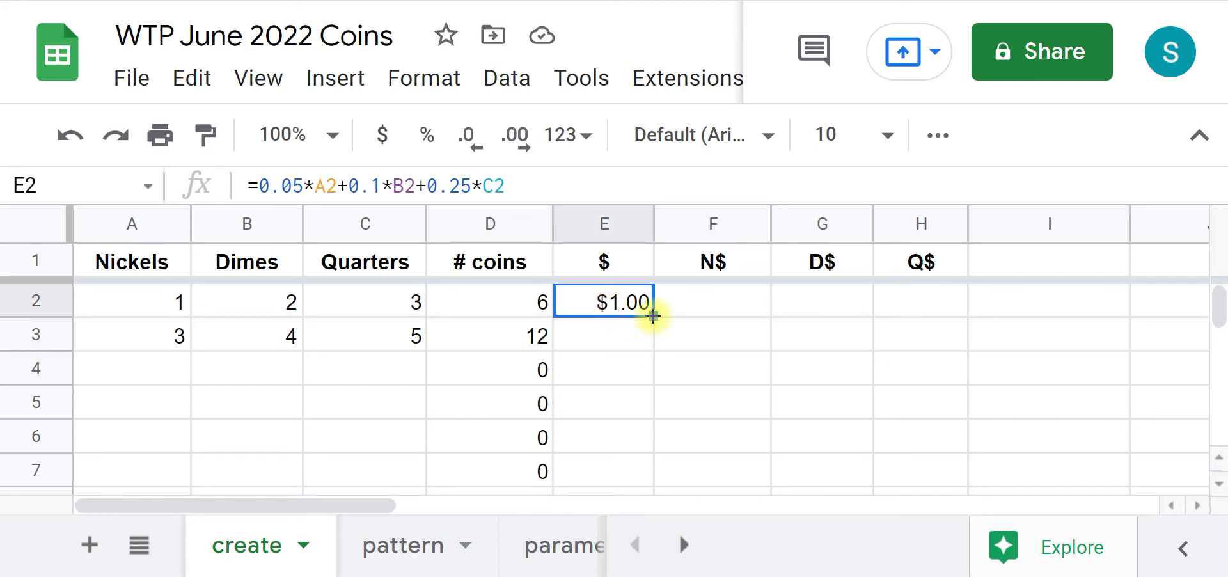
drag(651, 316, 657, 344)
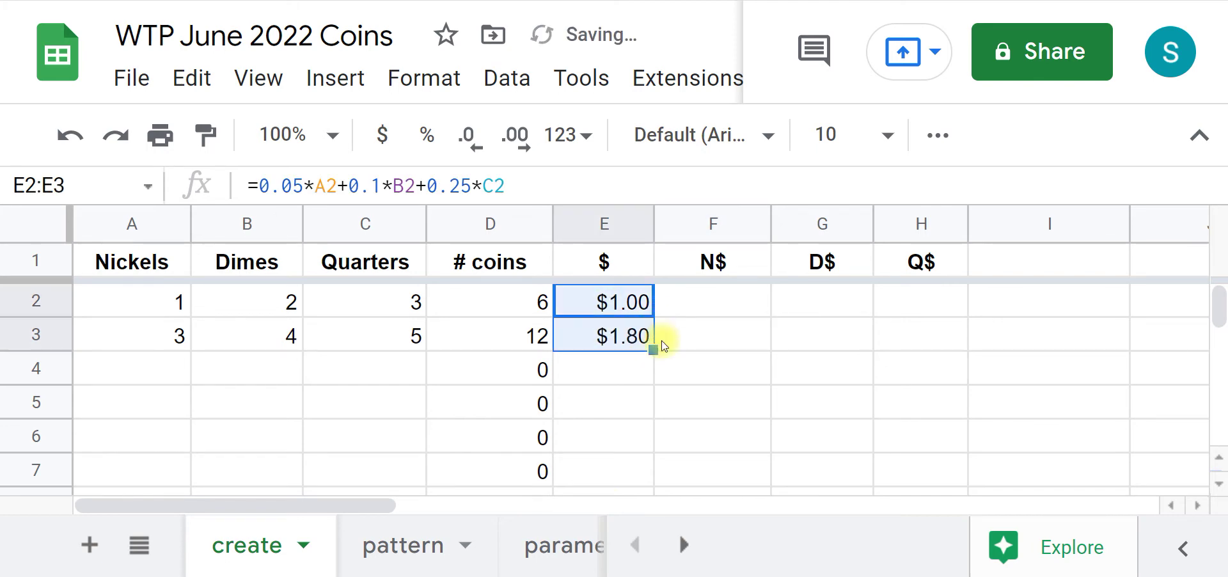
click(629, 371)
click(723, 310)
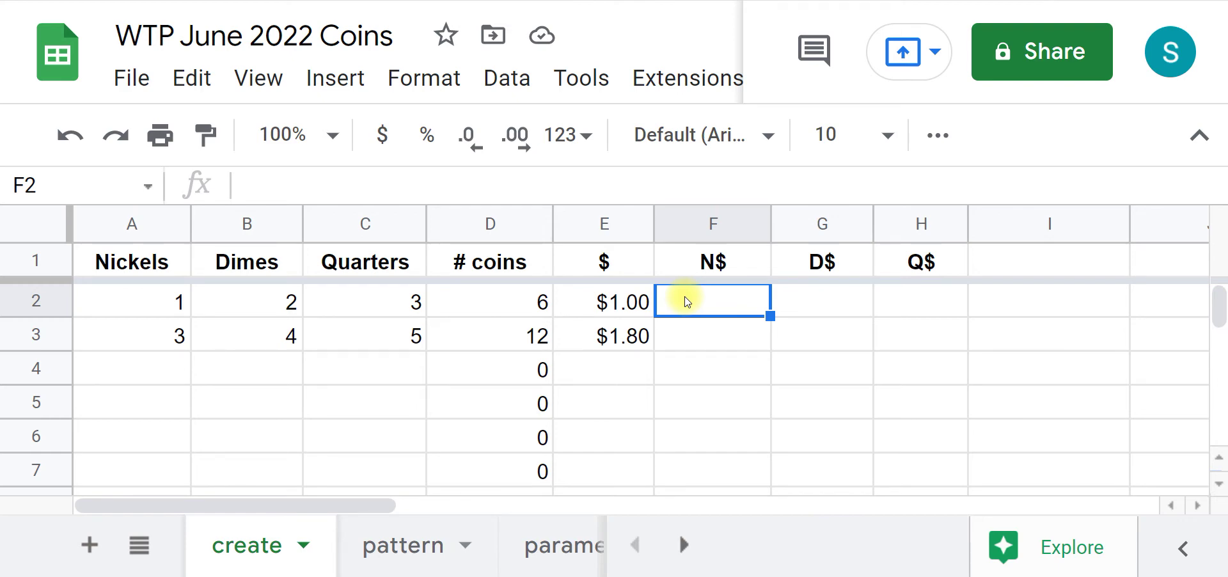
Step: Enter =0.05*A2, =0.1*B2 and =0.25*C2 in F2:H2, showing $0.05, $0.20 and $0.75
text(=0)
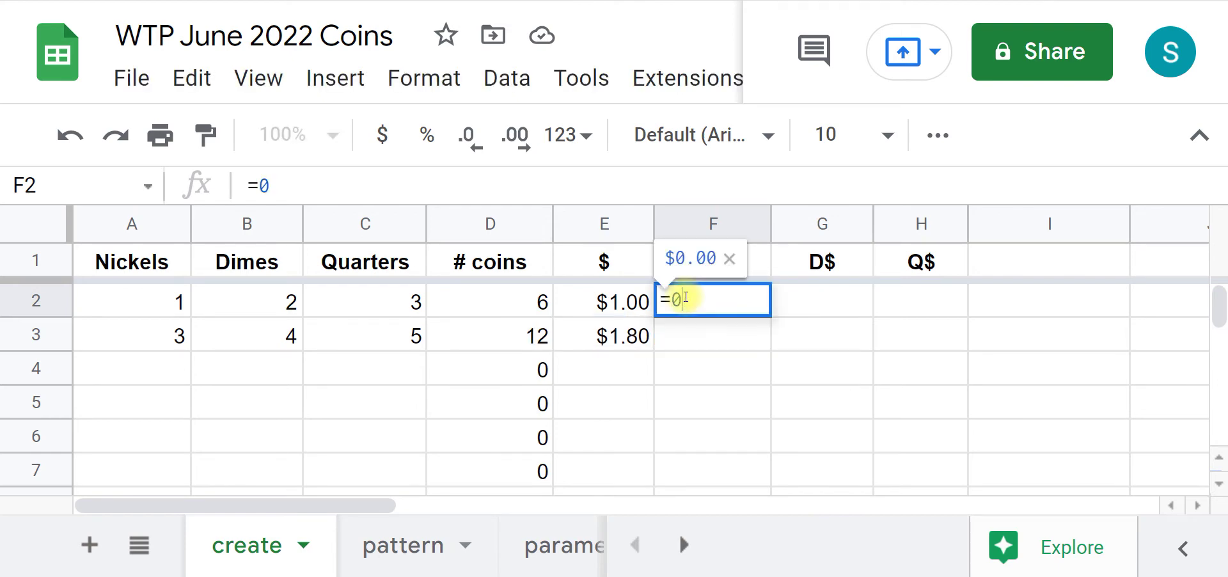
text(.05*)
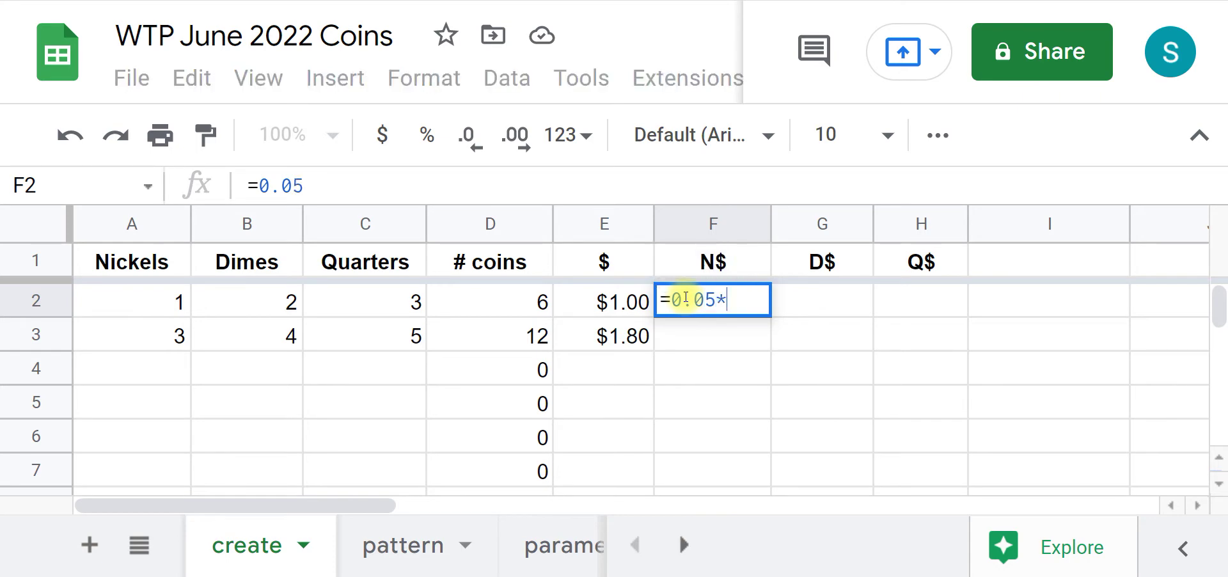
click(166, 298)
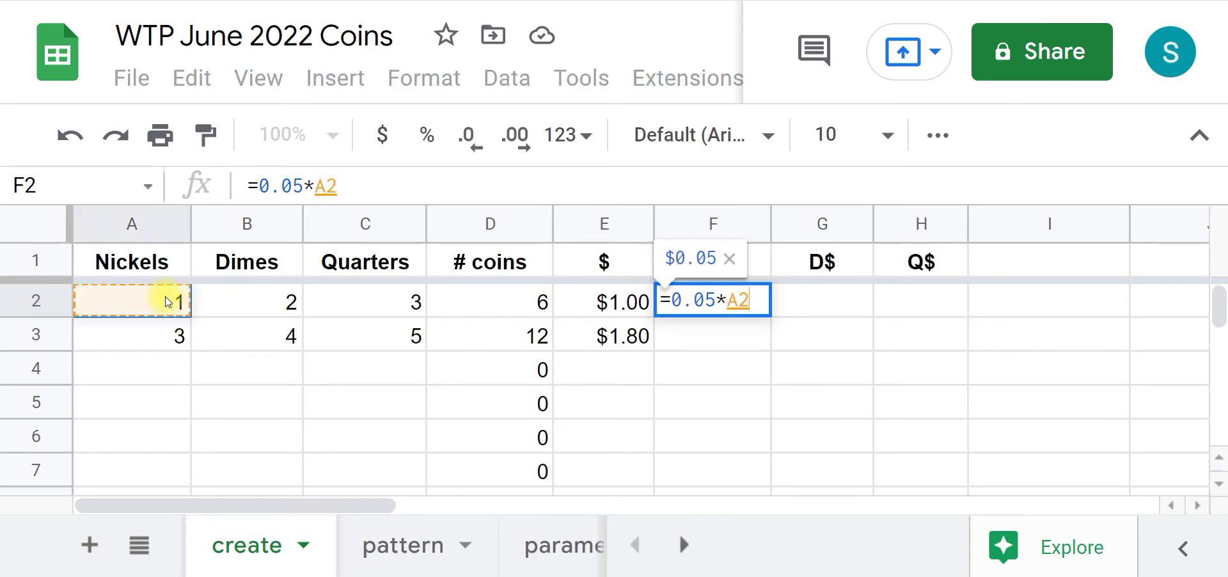
key(Return)
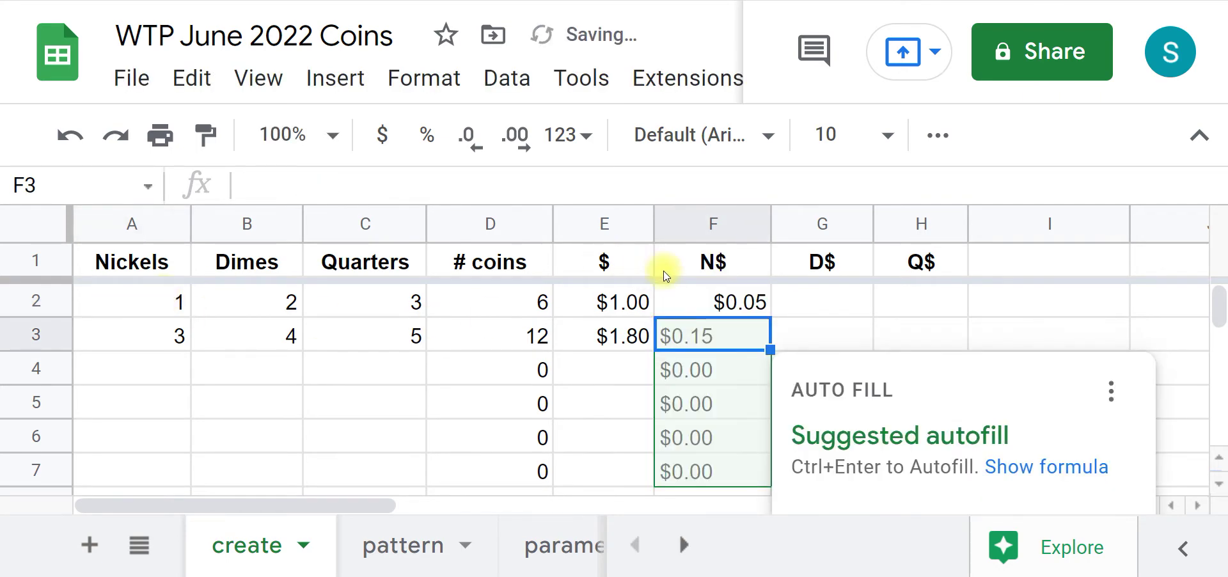
click(815, 304)
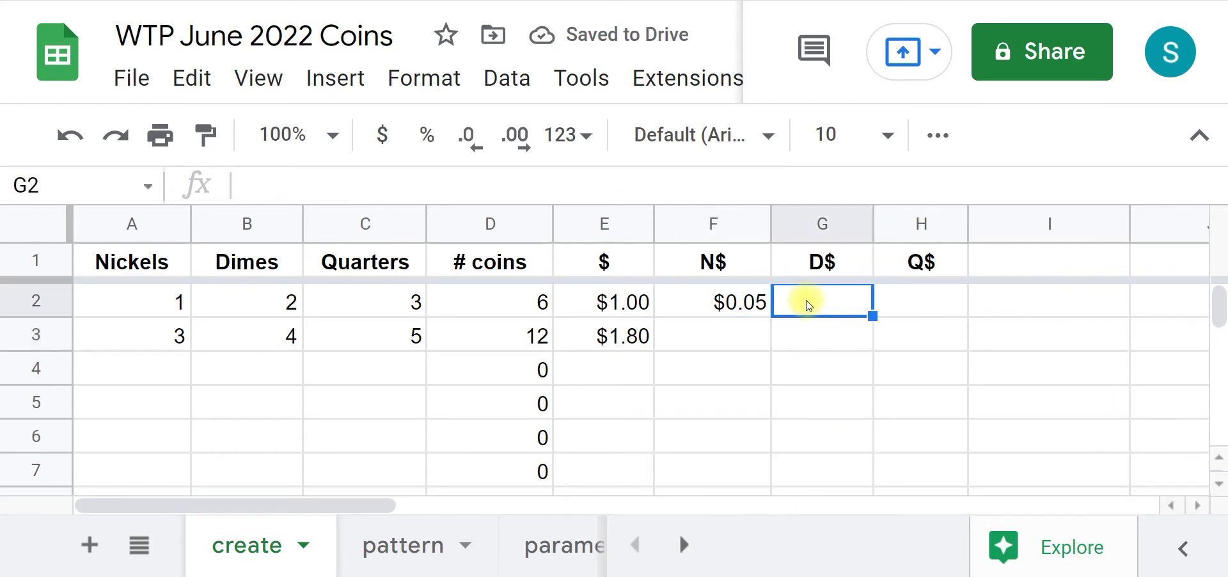
text(=0.1)
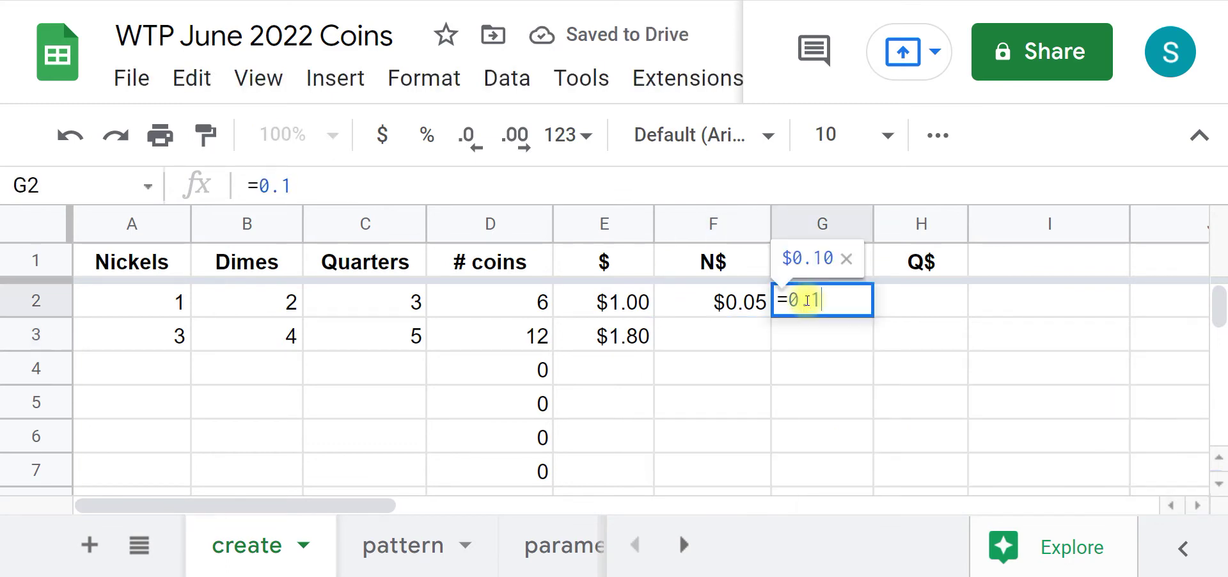
text(*)
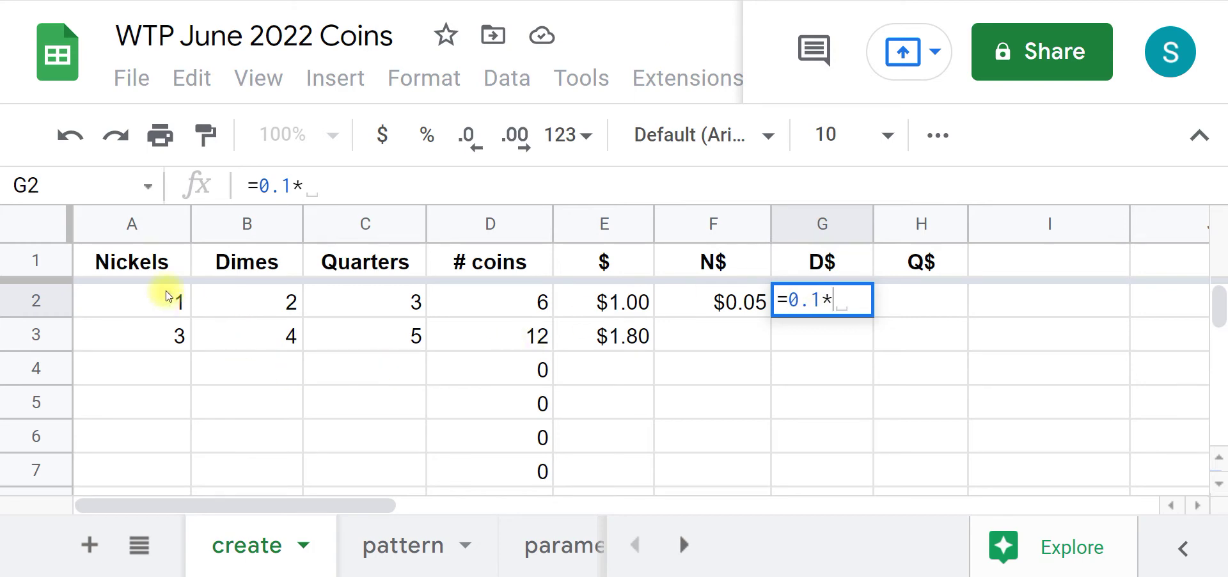
click(259, 300)
key(Return)
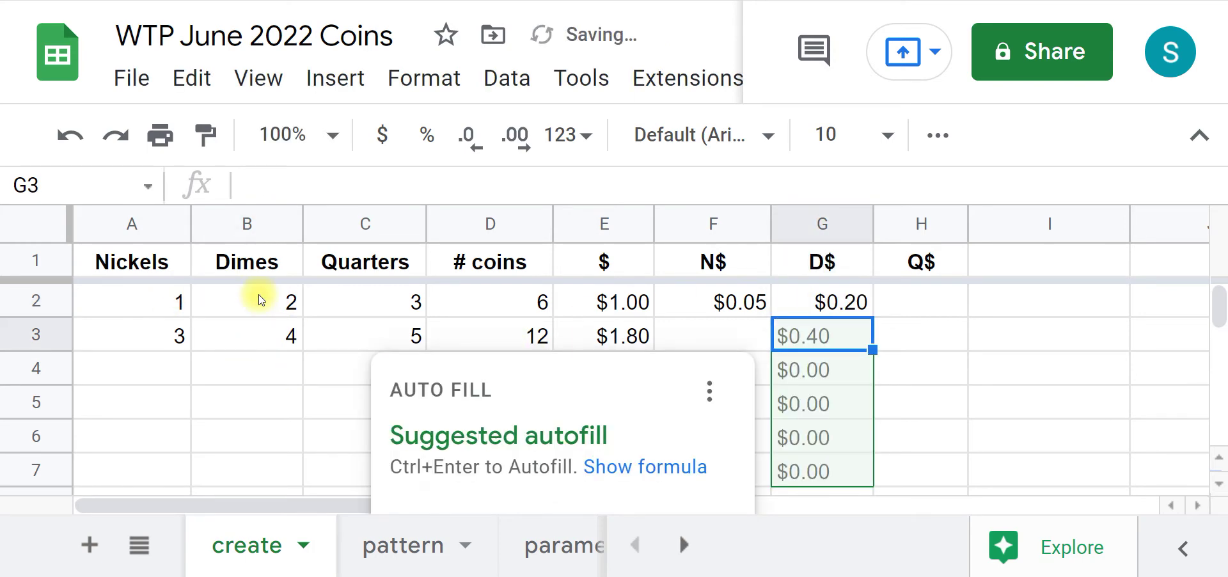
click(923, 305)
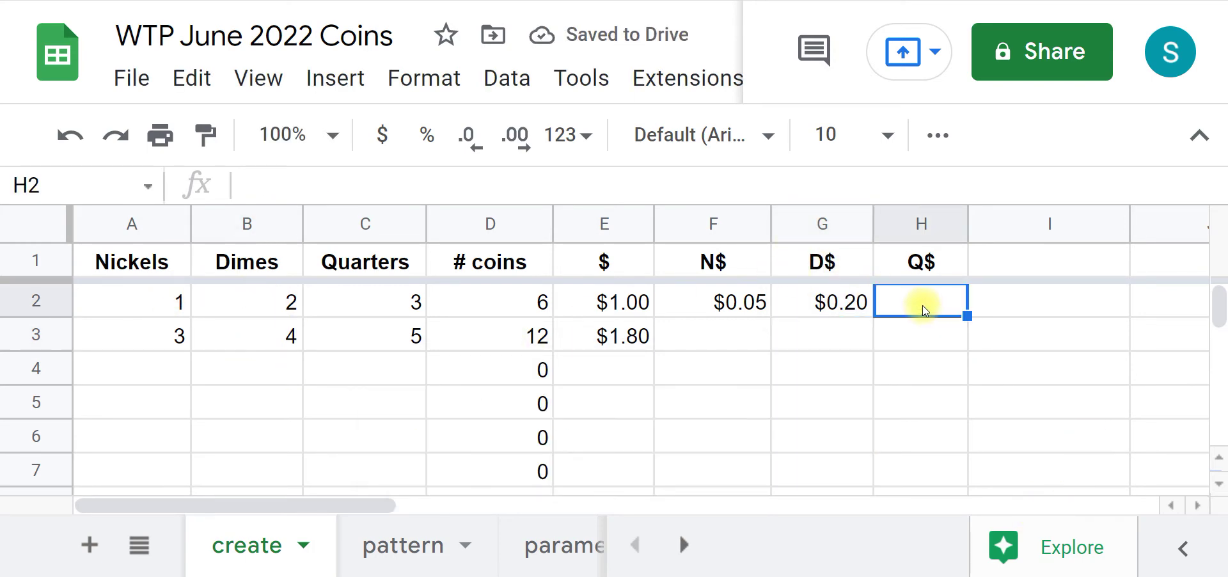
text(=0.)
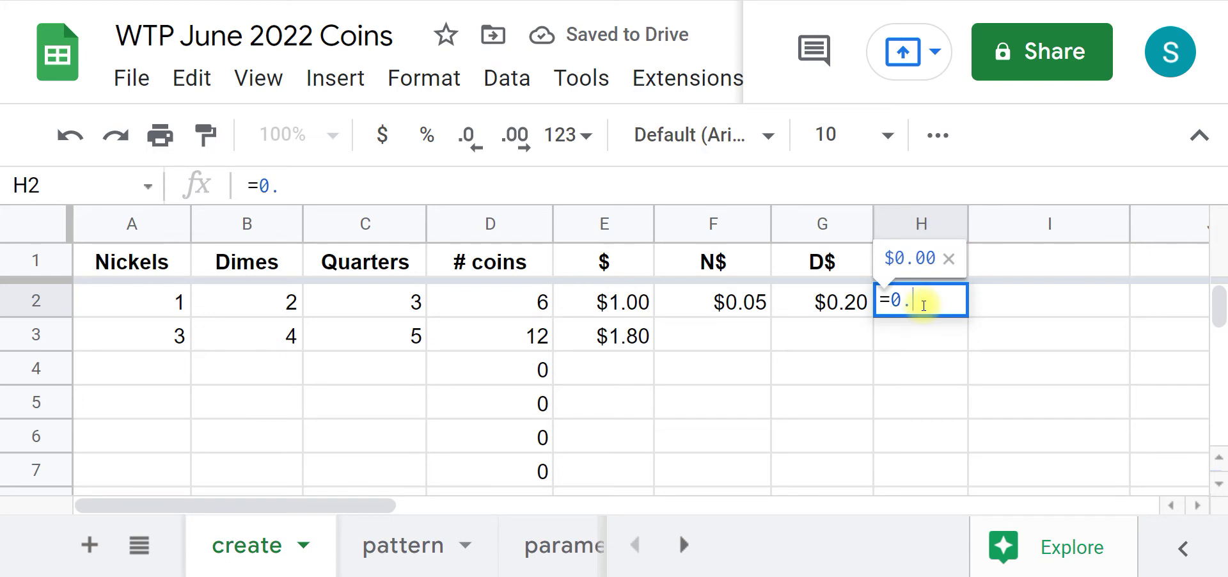
text(25*)
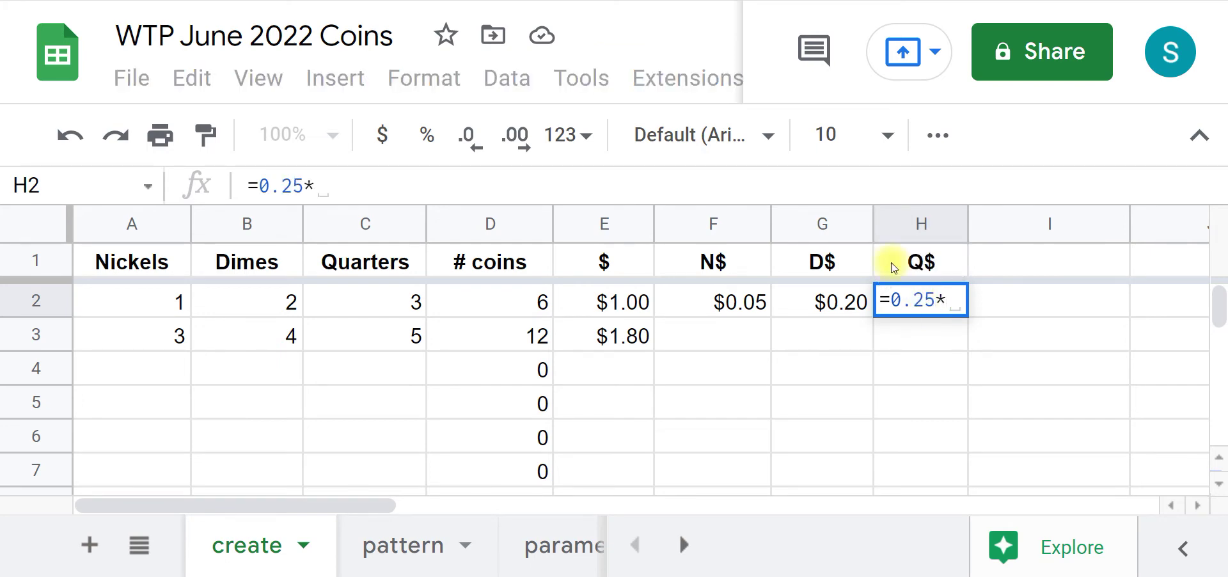
click(374, 309)
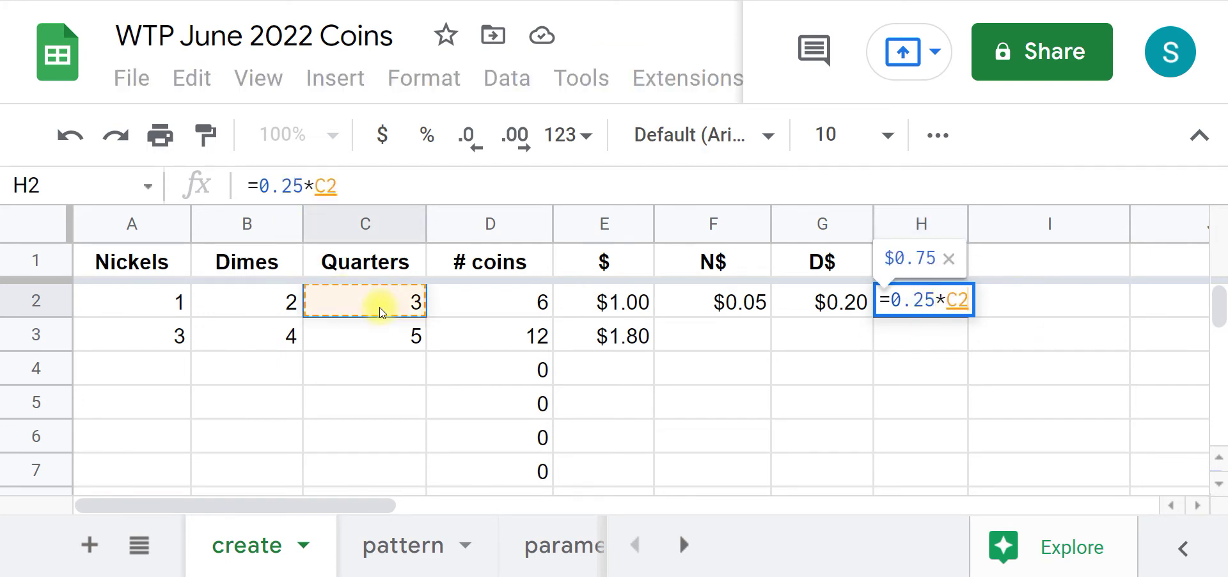
key(Return)
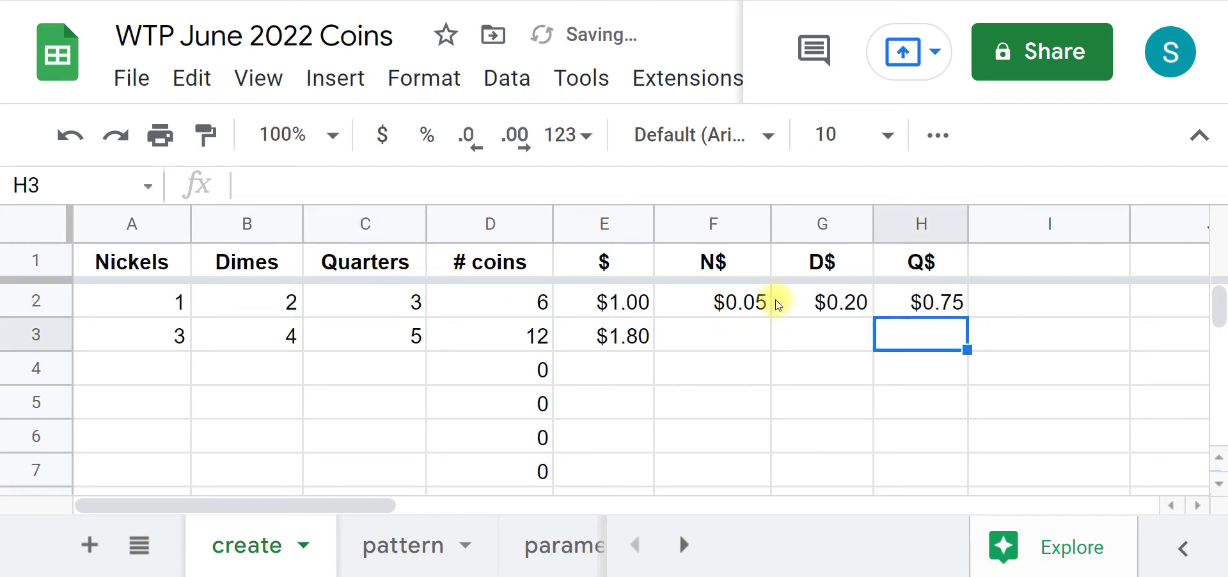
Step: Copy the F2, G2 and H2 formulas into row 3, giving $0.15, $0.40 and $1.25
click(750, 303)
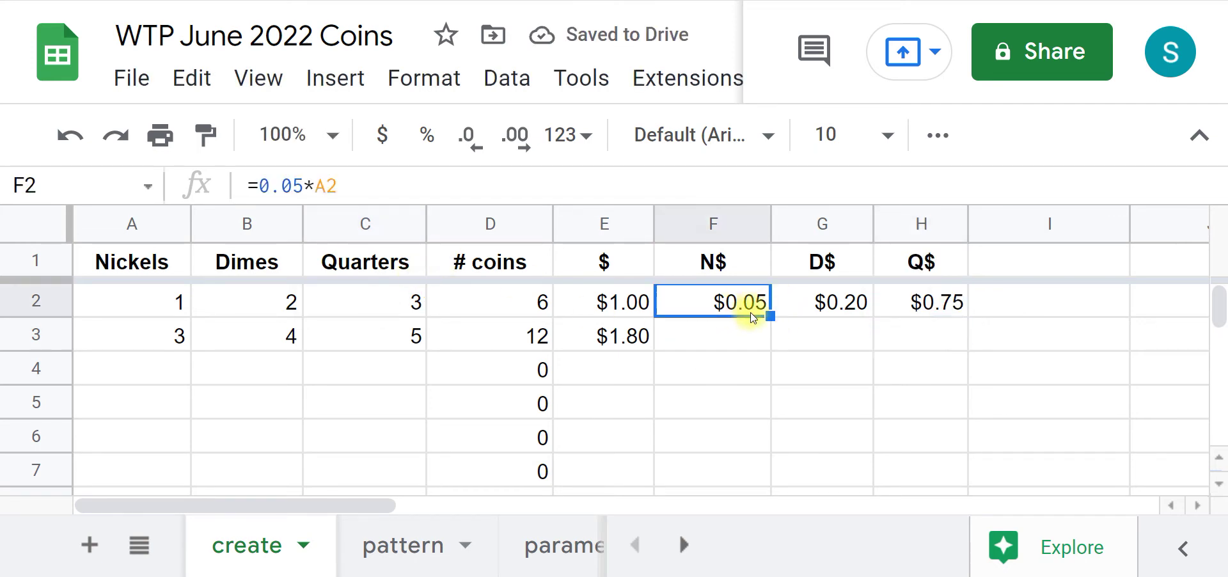
drag(770, 316, 773, 328)
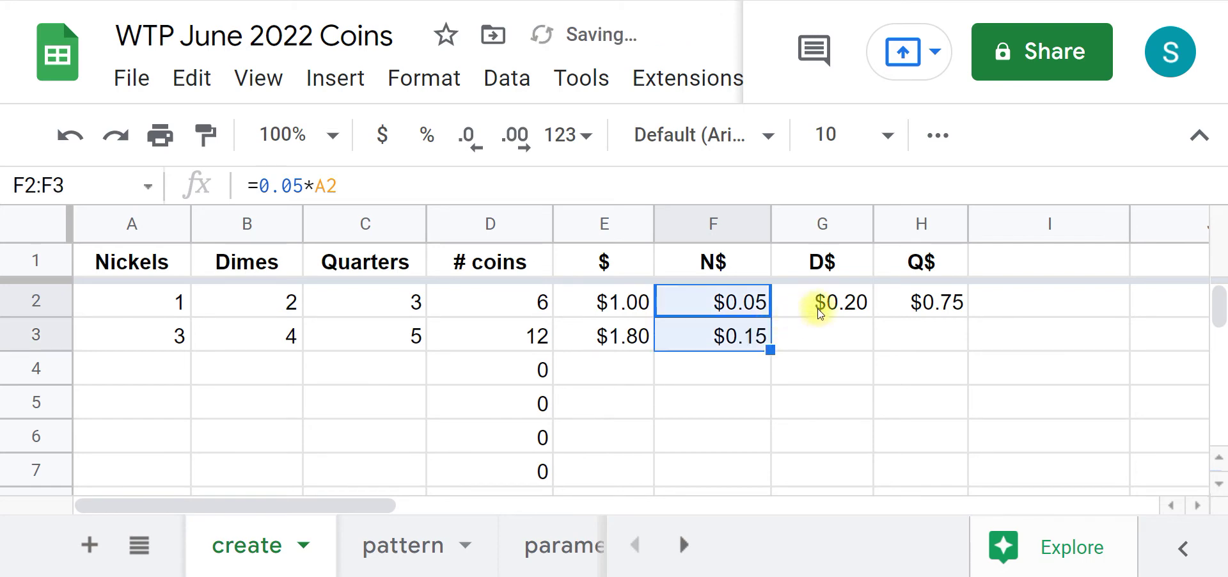
click(860, 307)
drag(873, 316, 873, 335)
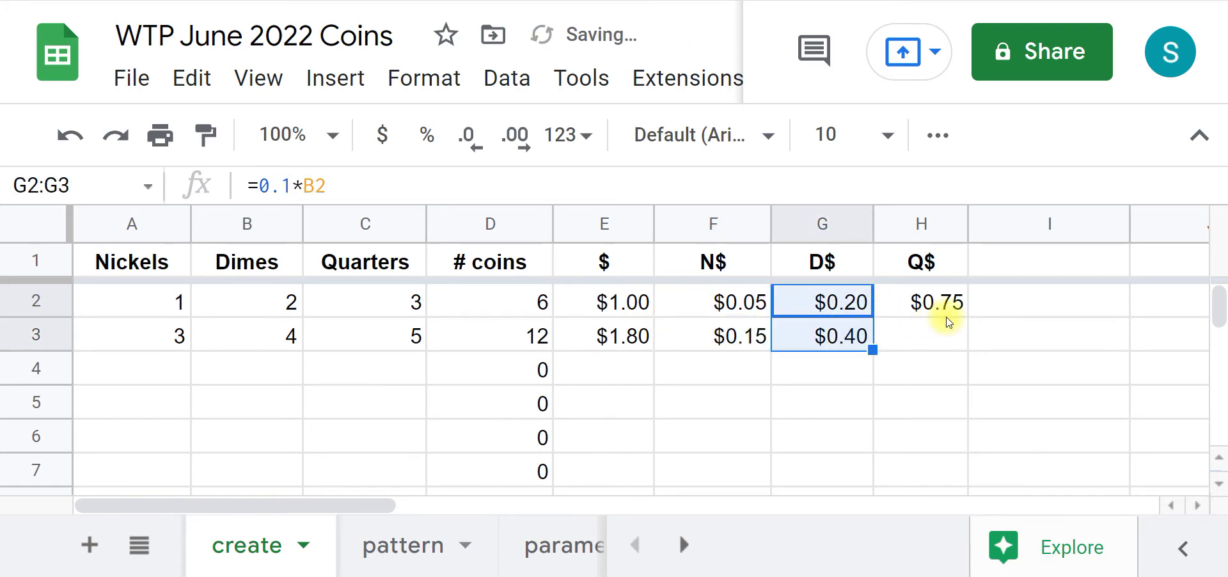
click(951, 309)
drag(967, 316, 967, 338)
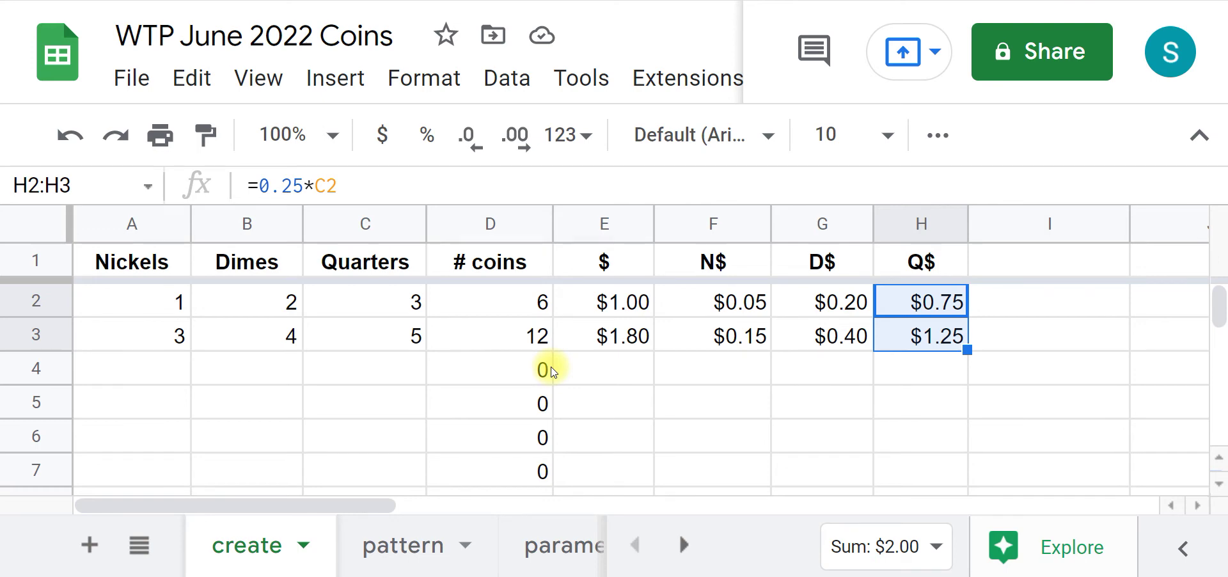
Step: Fill the D3:H3 formulas down to row 105, then scroll back to the top
click(494, 337)
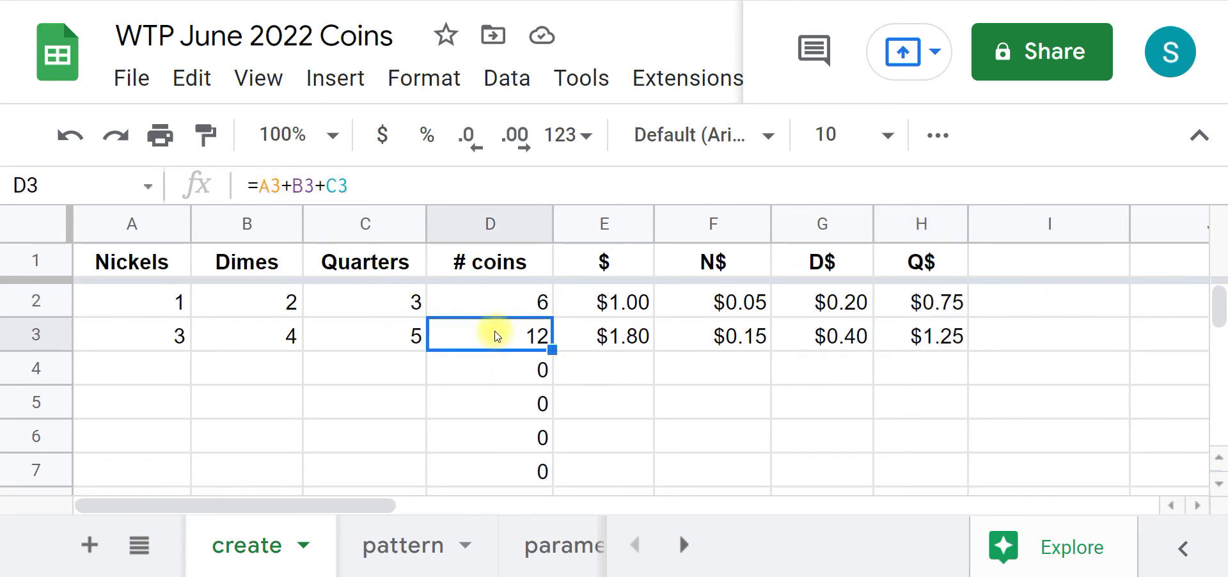
drag(508, 338, 886, 351)
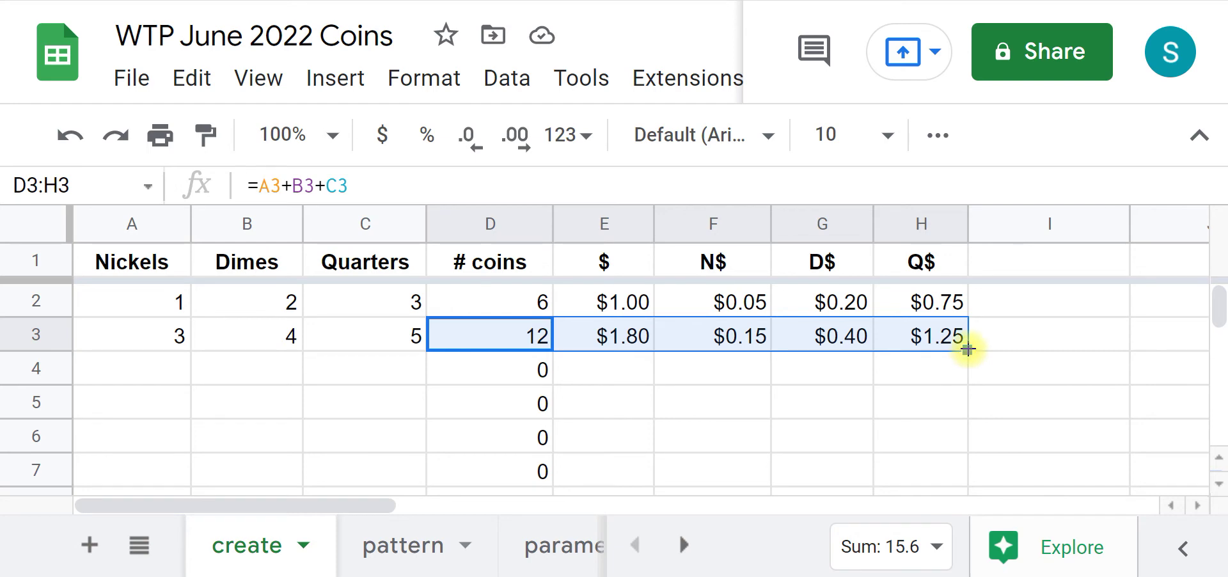
drag(968, 350, 971, 465)
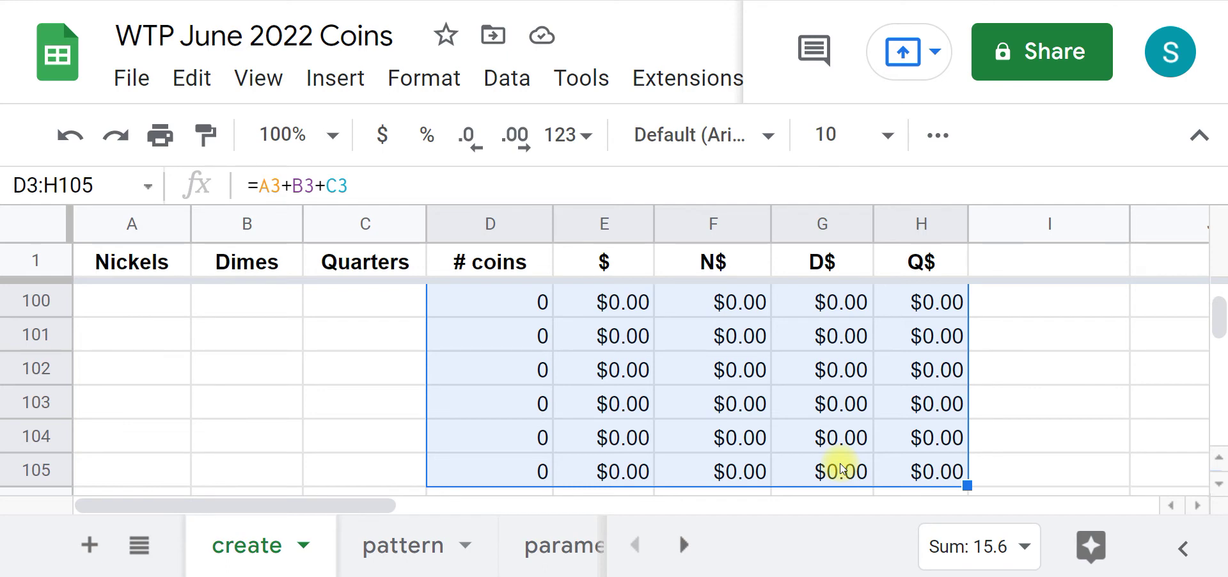
click(1056, 407)
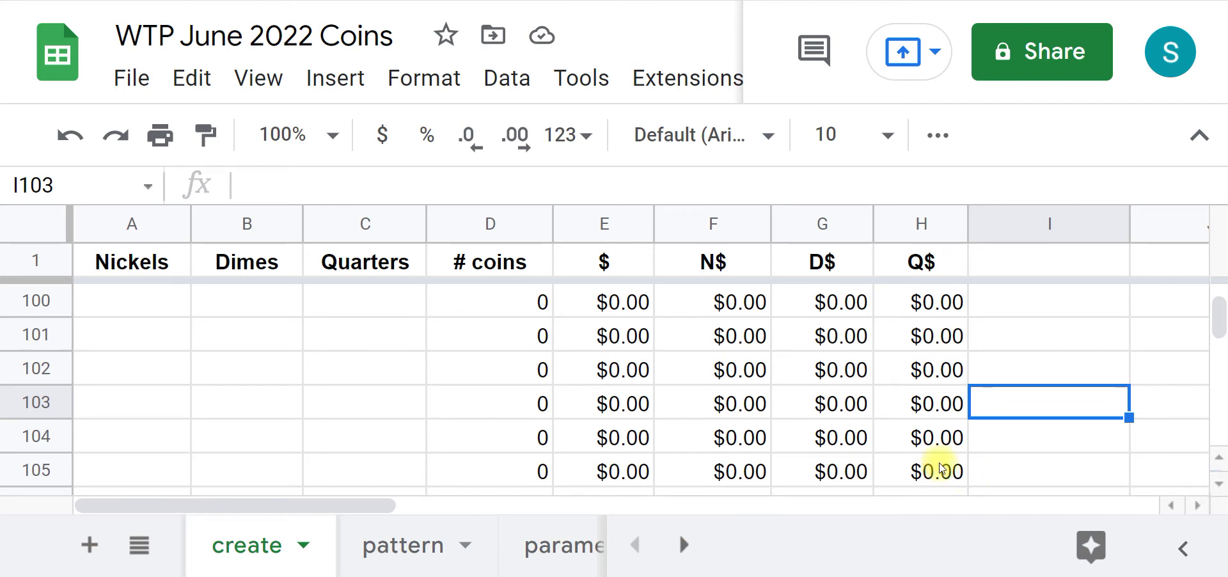
drag(1217, 314, 1221, 278)
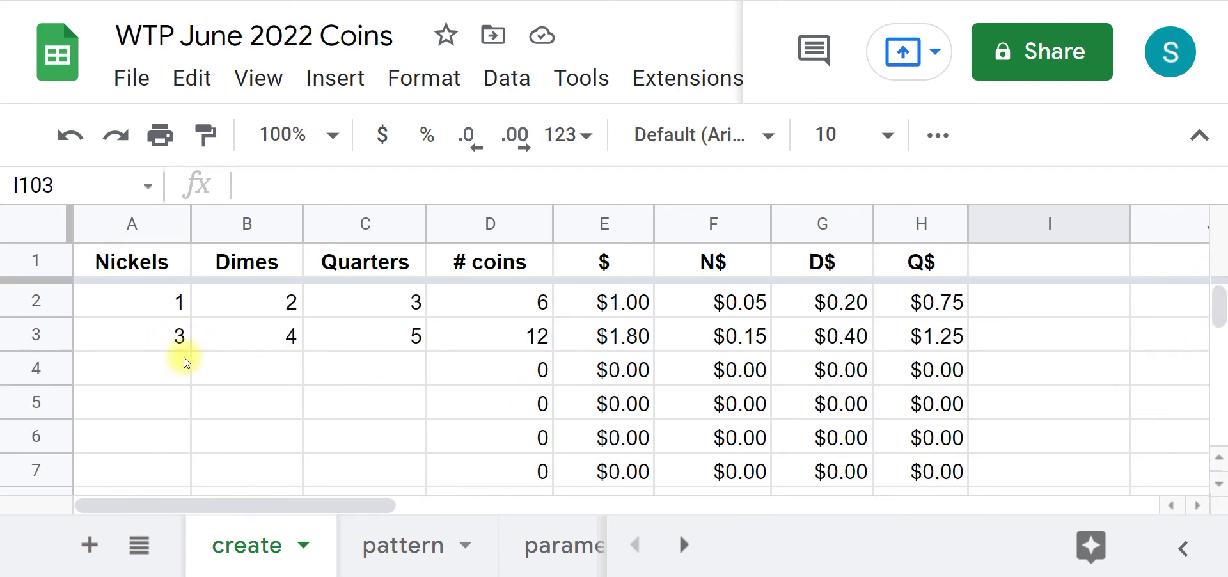
Step: Enter 100 nickels, 60 dimes and 4 quarters across A4:C4
click(167, 377)
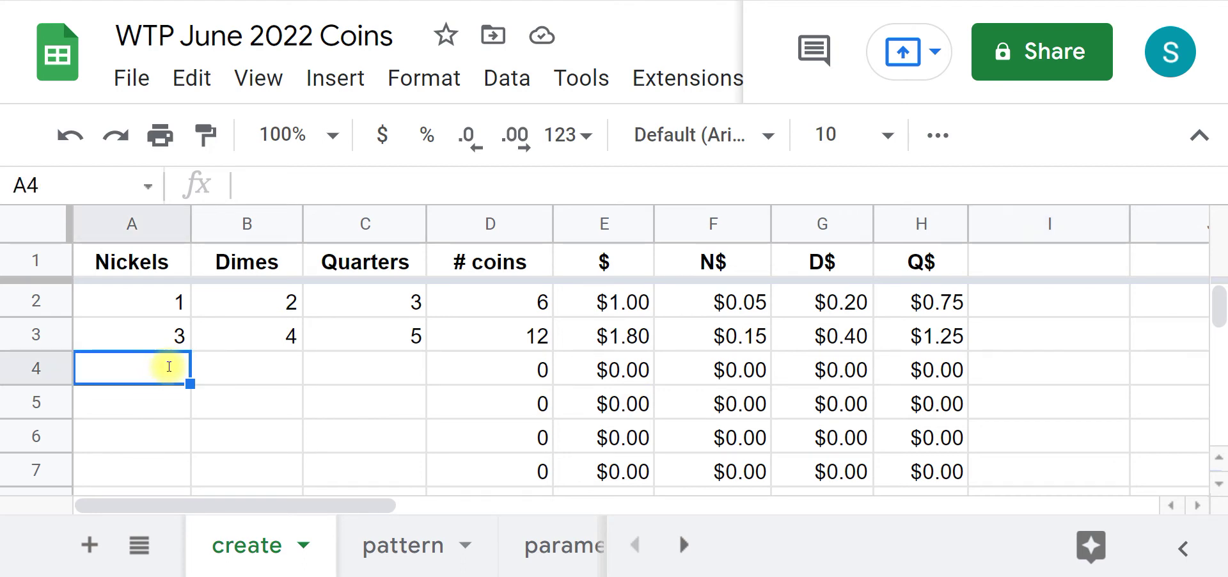
text(100)
key(Tab)
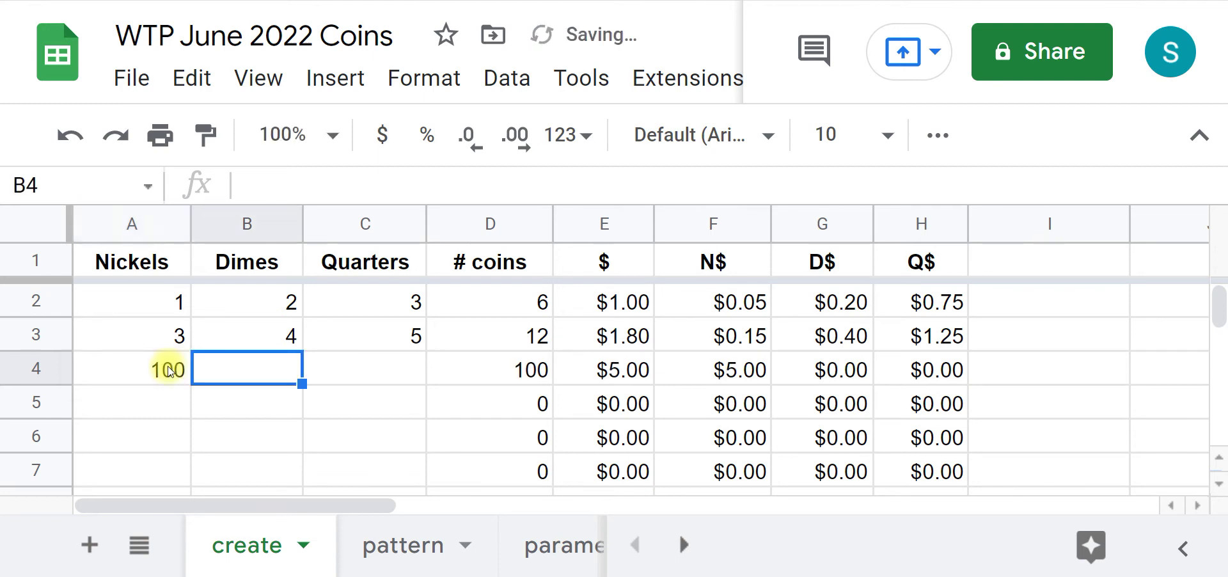
text(60)
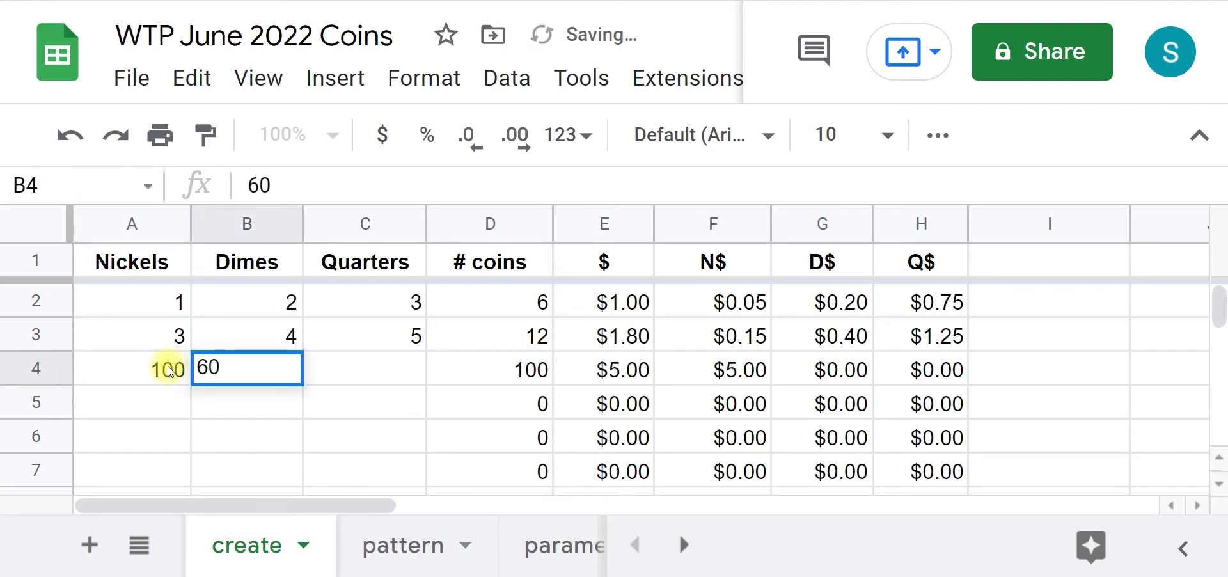
key(Tab)
text(4)
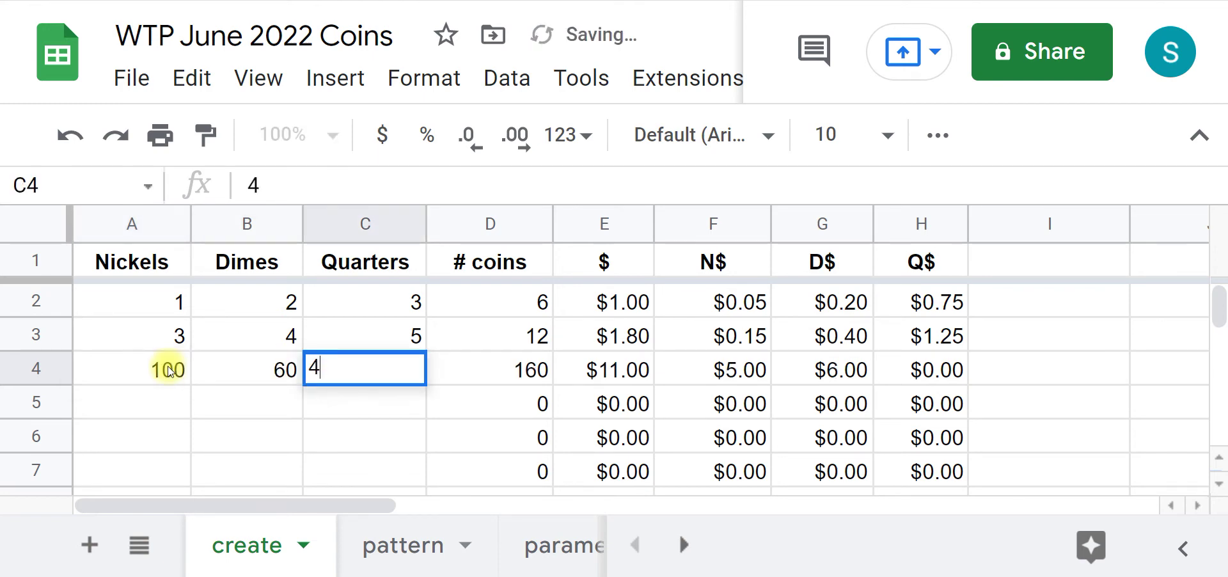
key(Return)
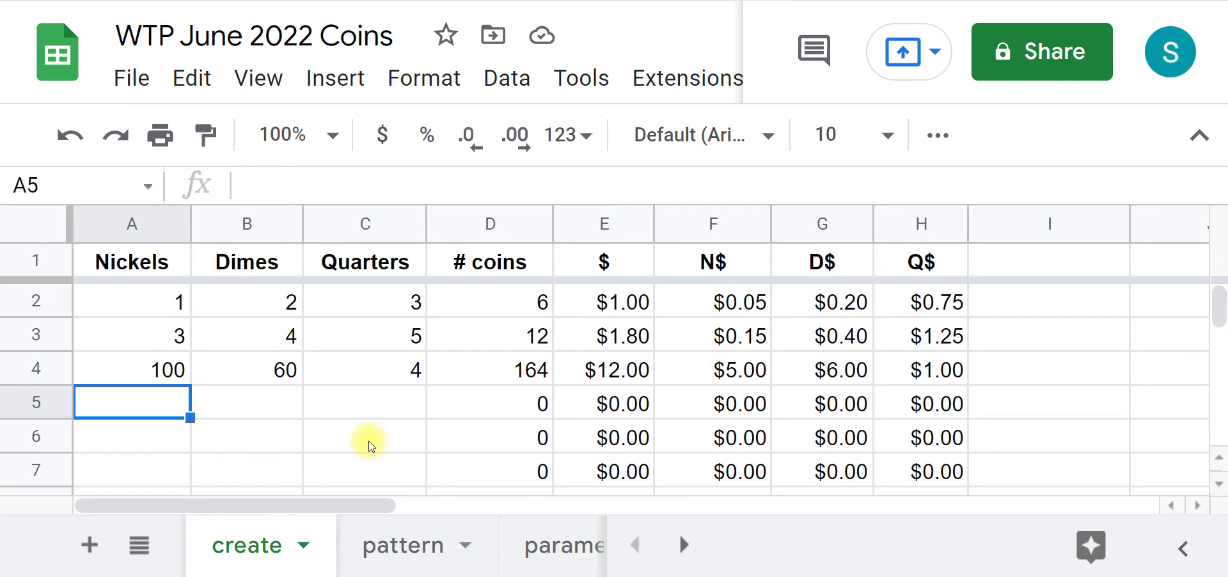
Step: Go to the 'pattern' sheet and select cell B3
click(410, 550)
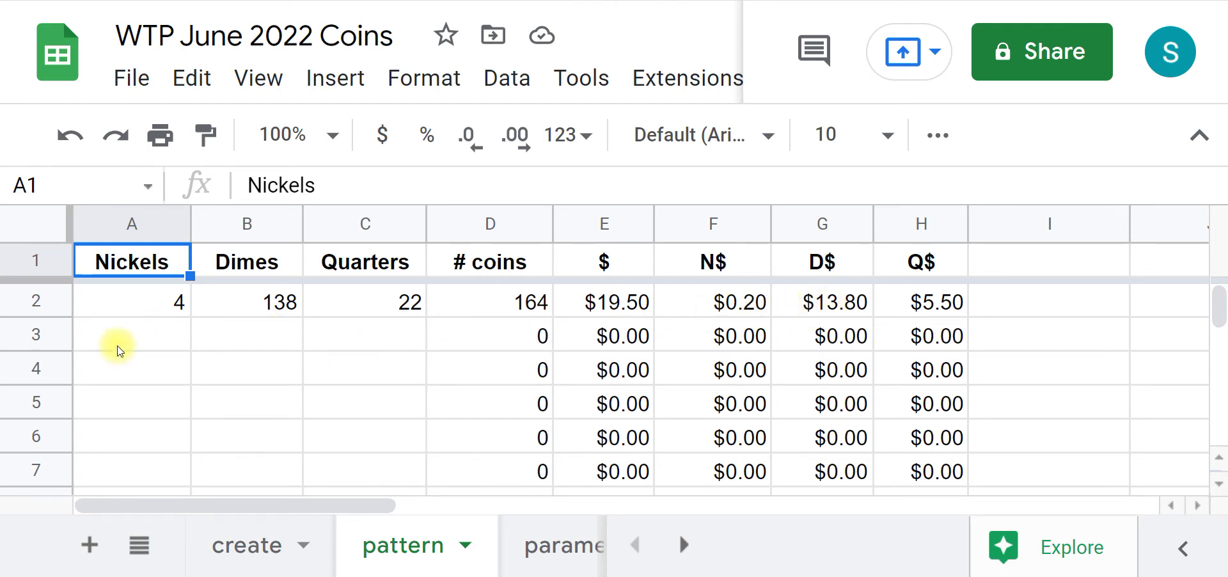
click(235, 344)
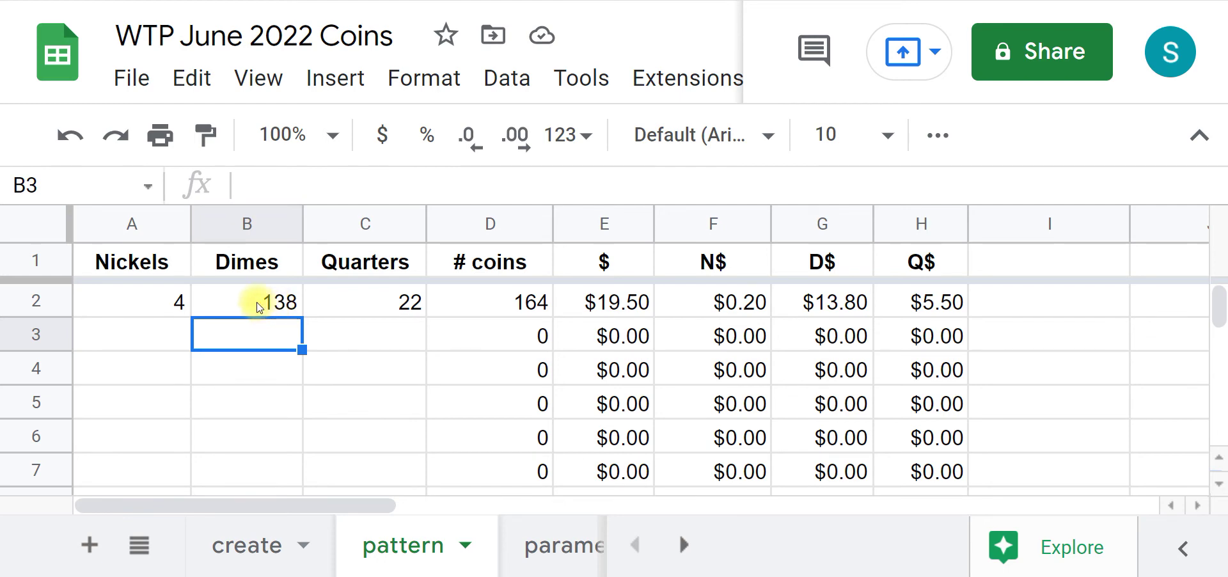
Step: Enter =B2-4 in B3 and fill it into B4, giving 134 and 130 dimes
text(=)
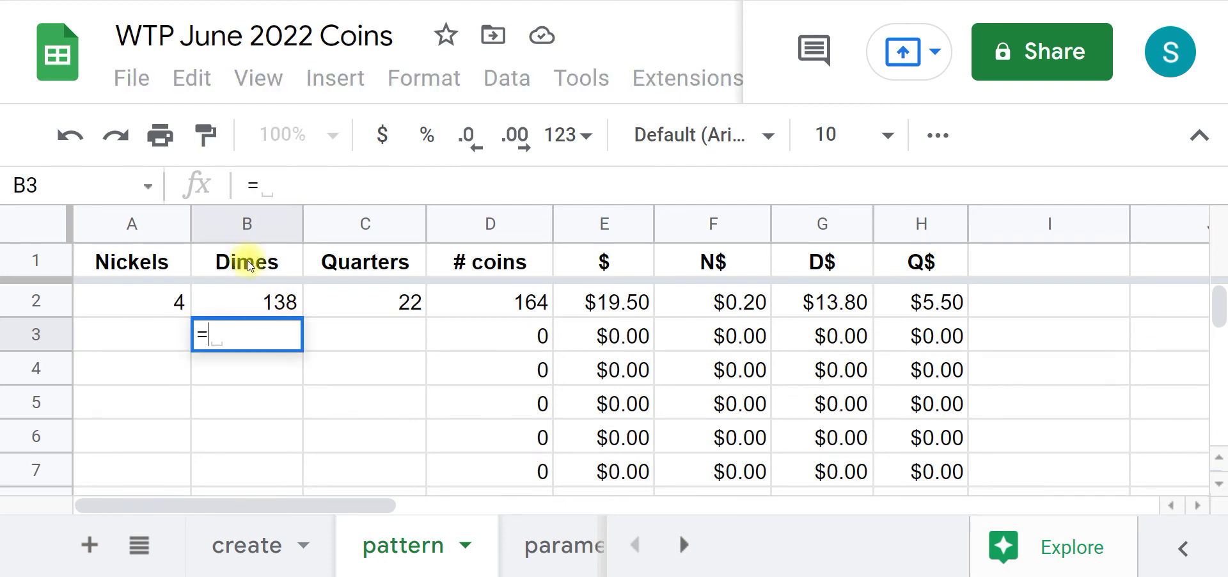
click(248, 307)
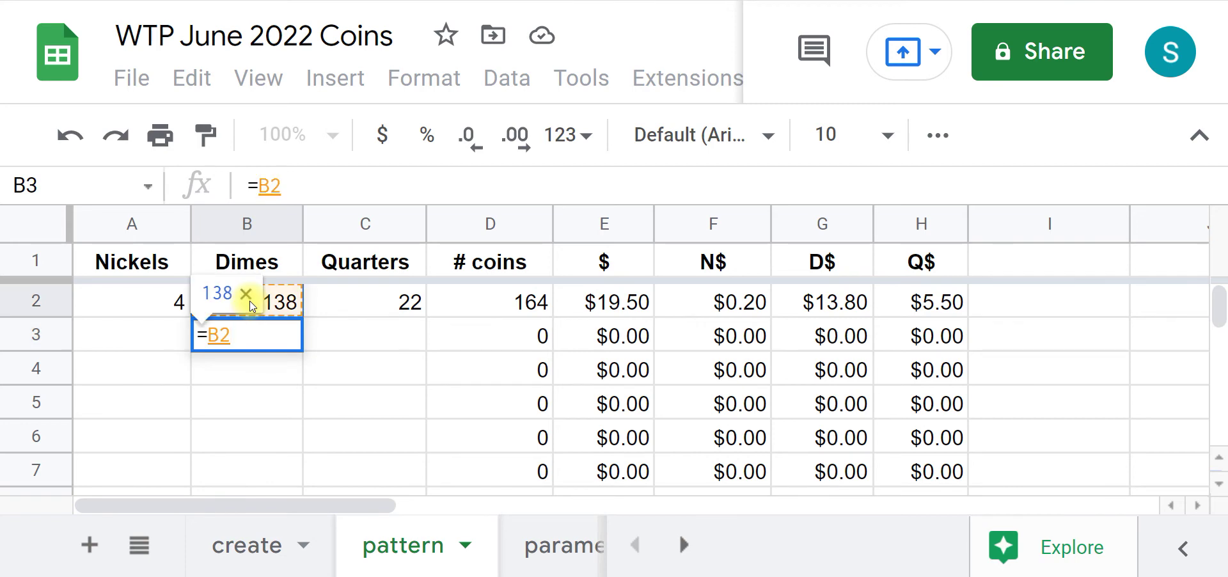
text(-4)
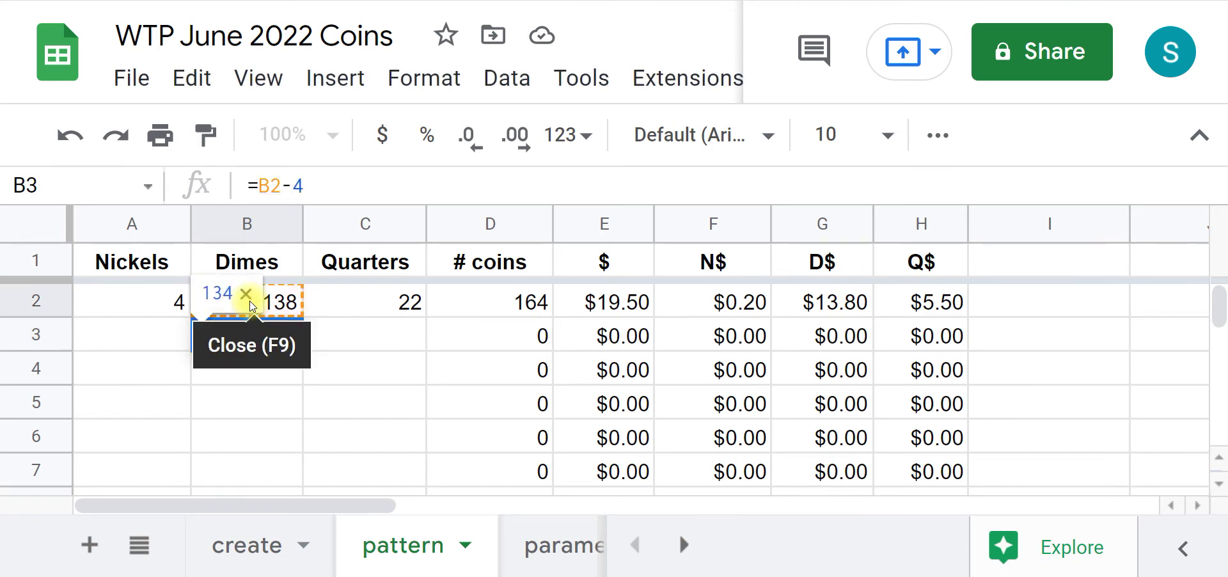
key(Return)
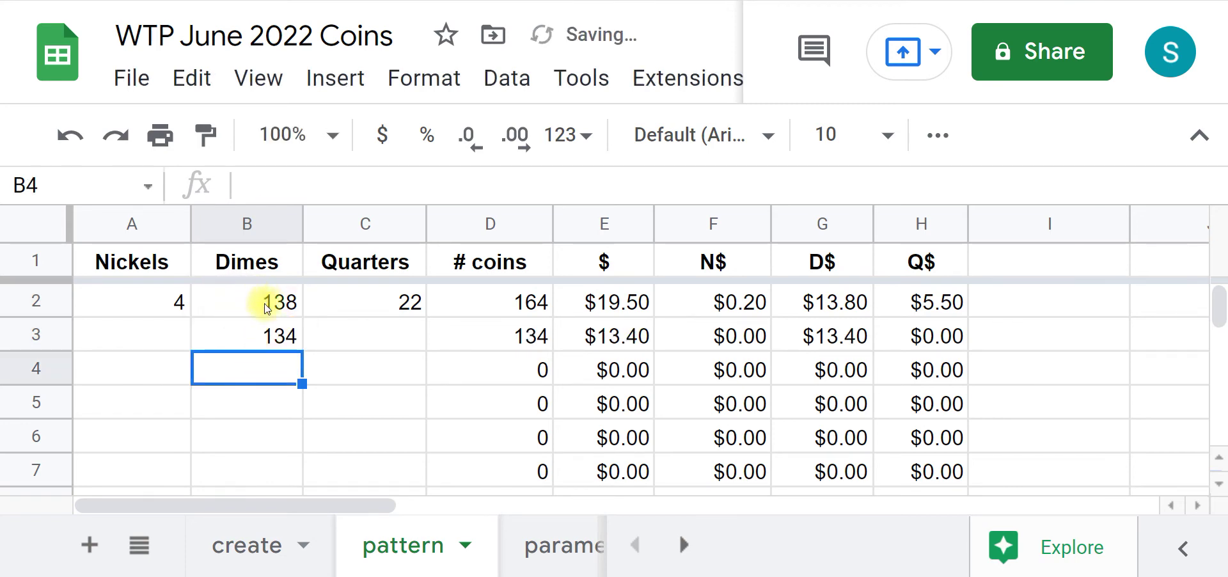
click(252, 339)
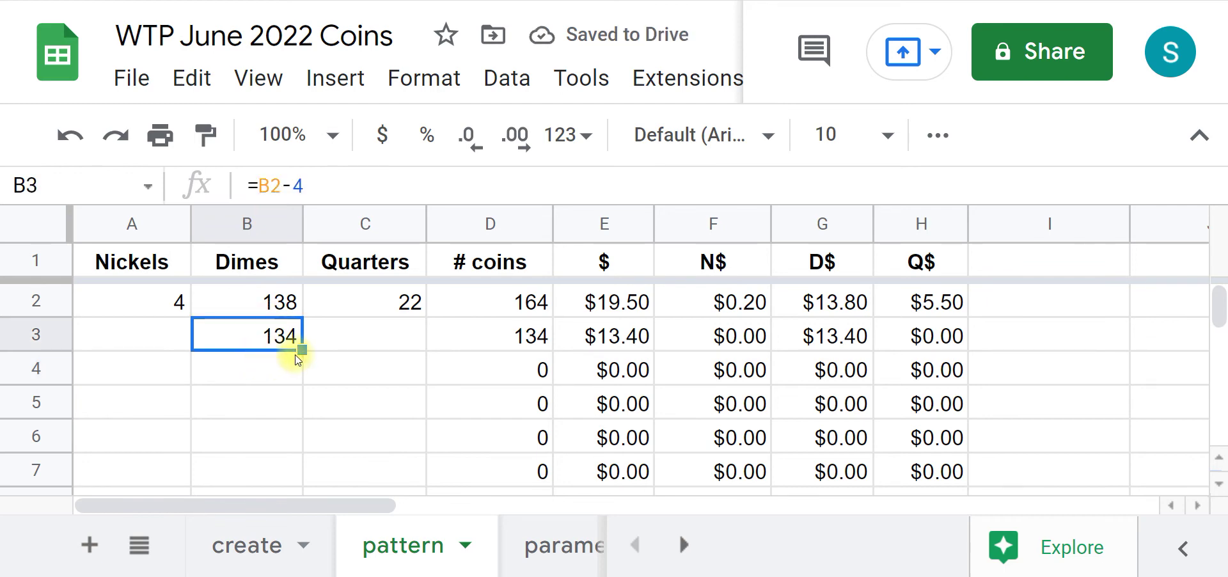
drag(301, 349, 303, 377)
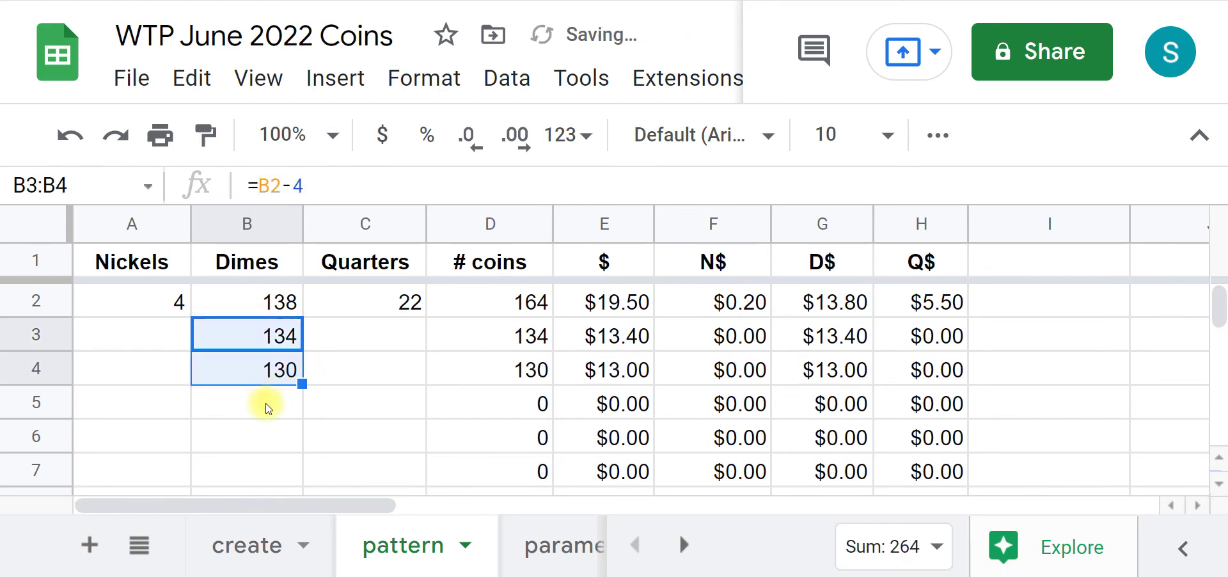
click(272, 413)
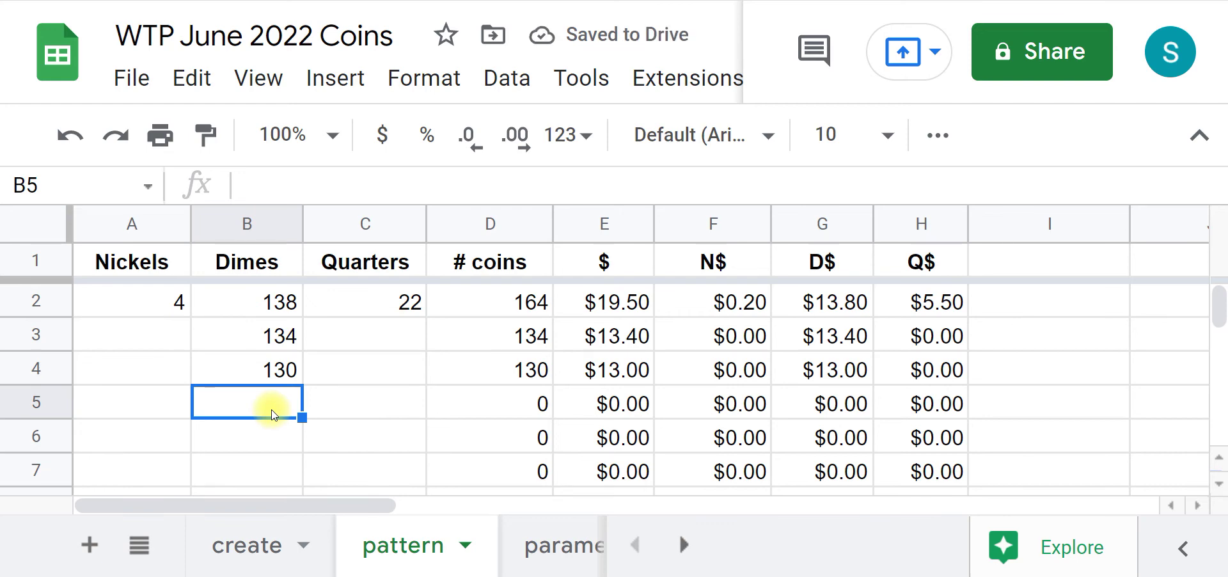
click(146, 339)
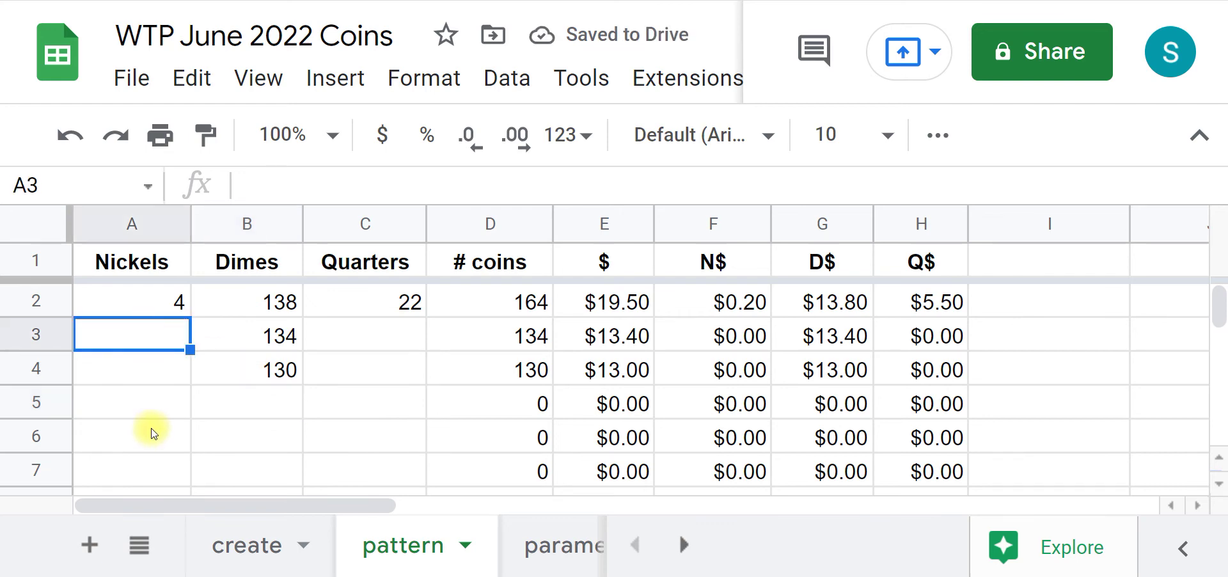
Step: Enter =A2+3 in A3 to get 7 nickels
text(=)
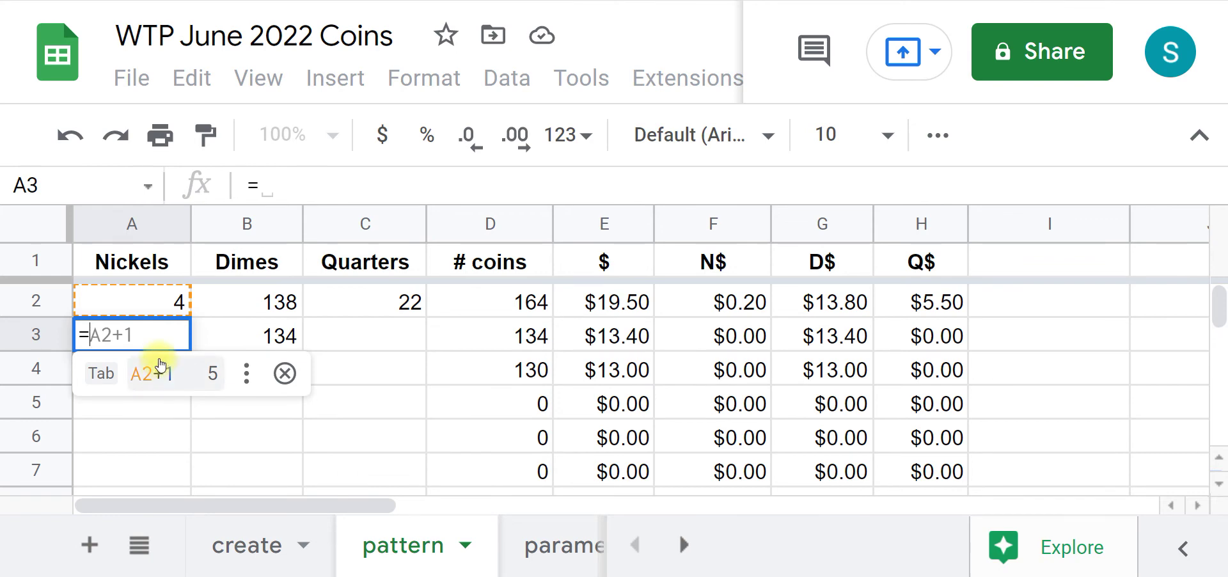
click(161, 306)
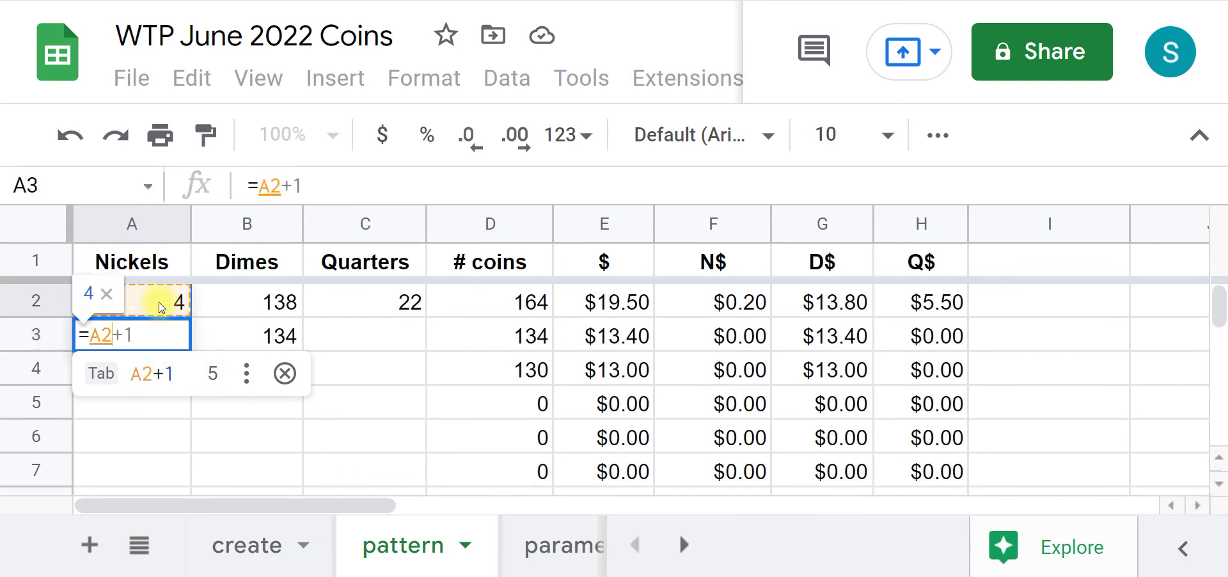
text(+3)
key(Return)
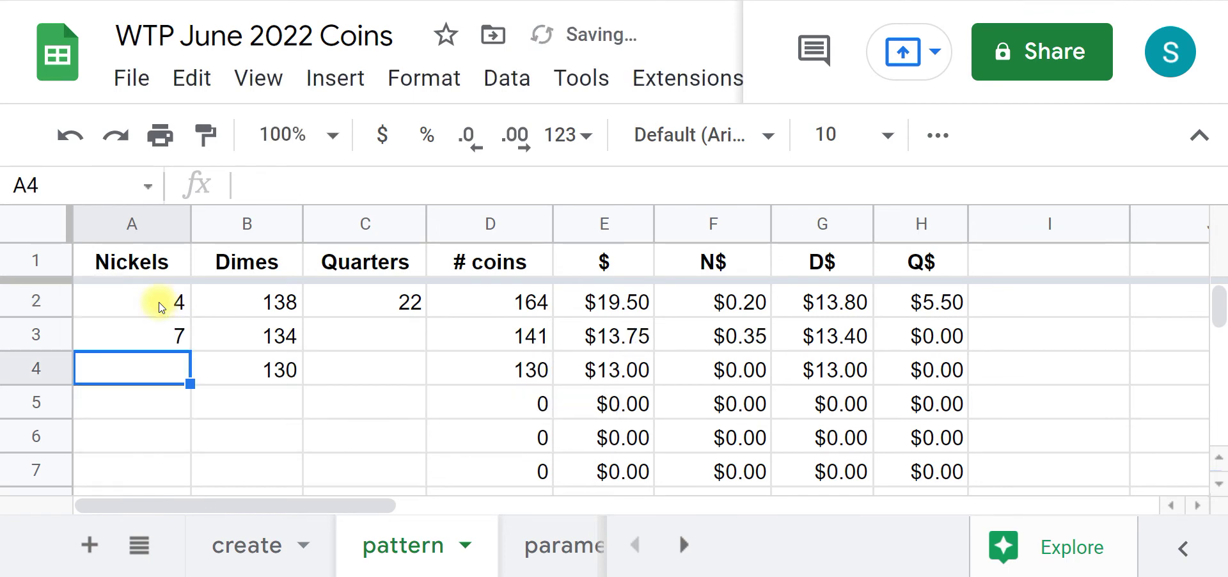
Step: Enter =C2+1 in C3 for 23 quarters, then review row 3's formulas
click(392, 337)
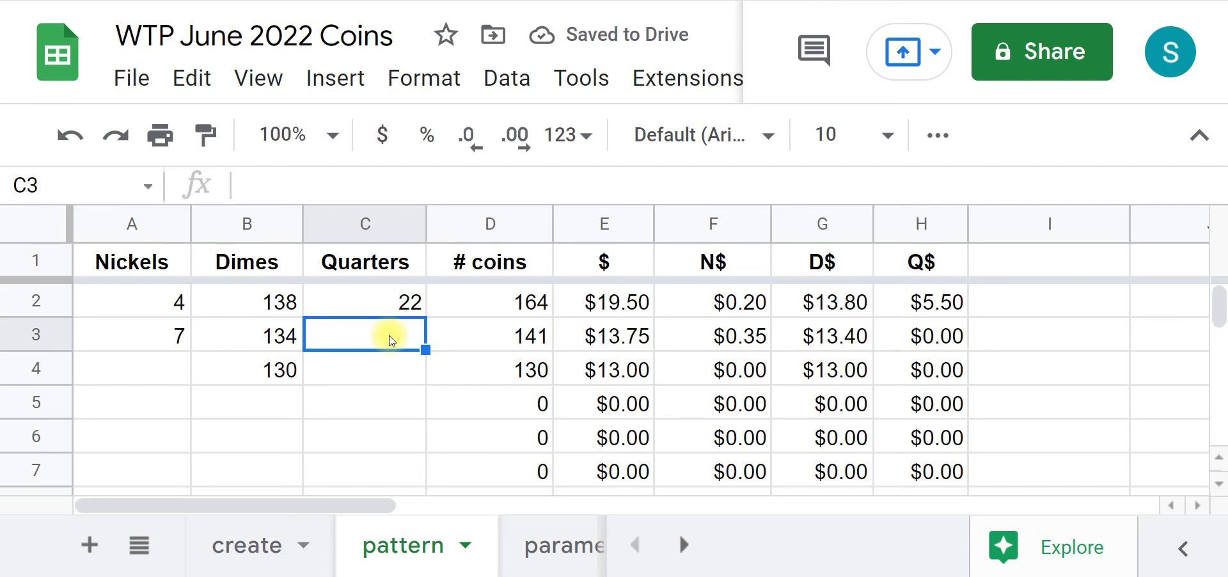
text(=)
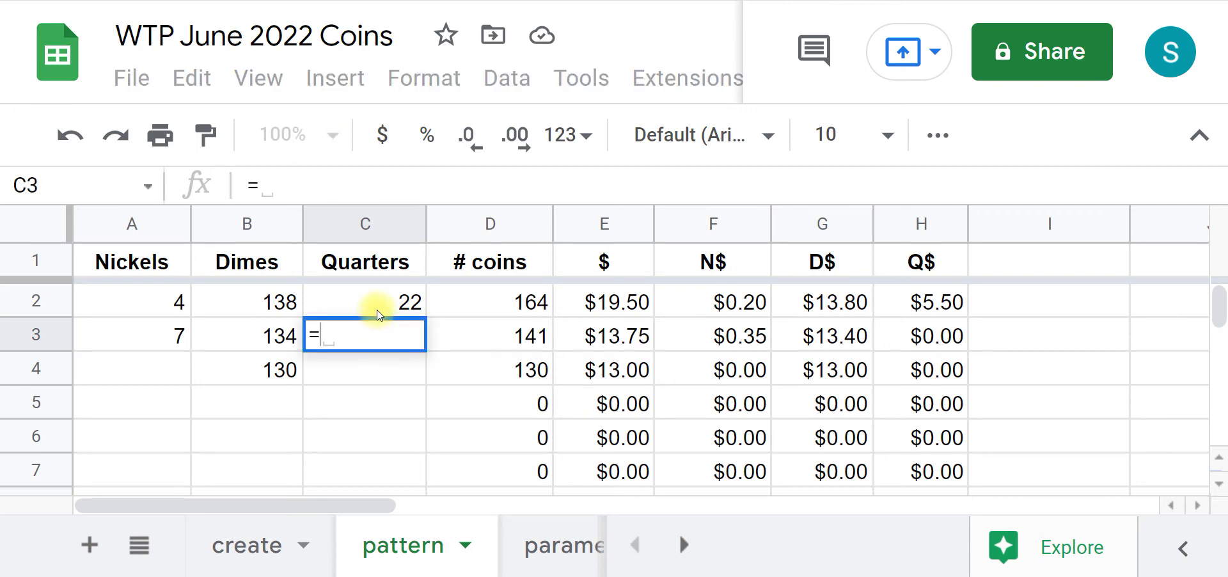
click(378, 310)
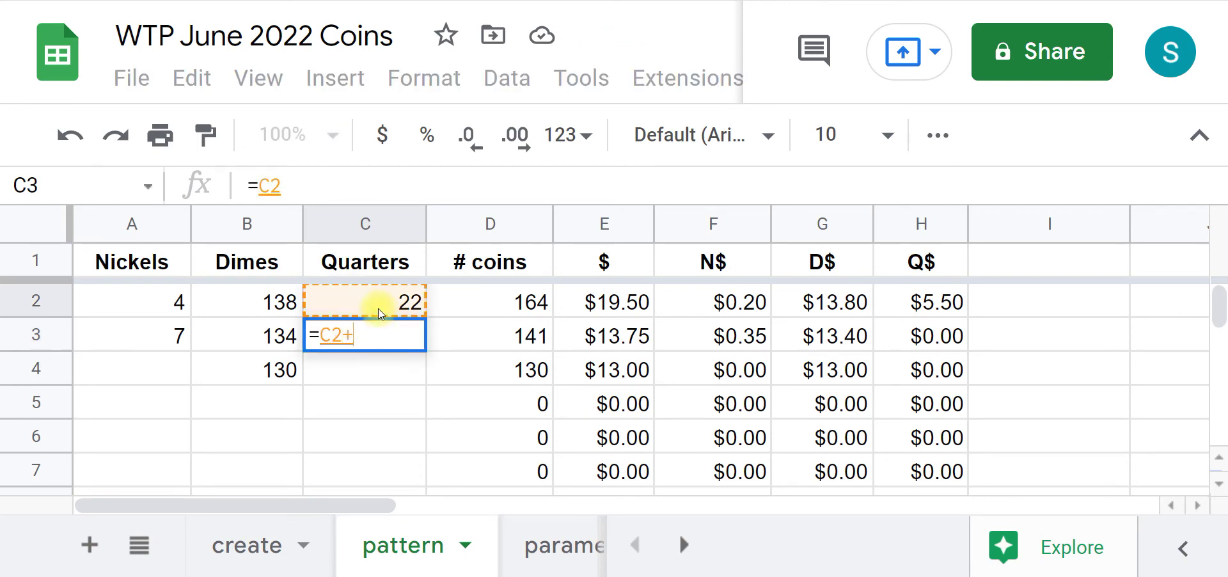
text(+1)
key(Return)
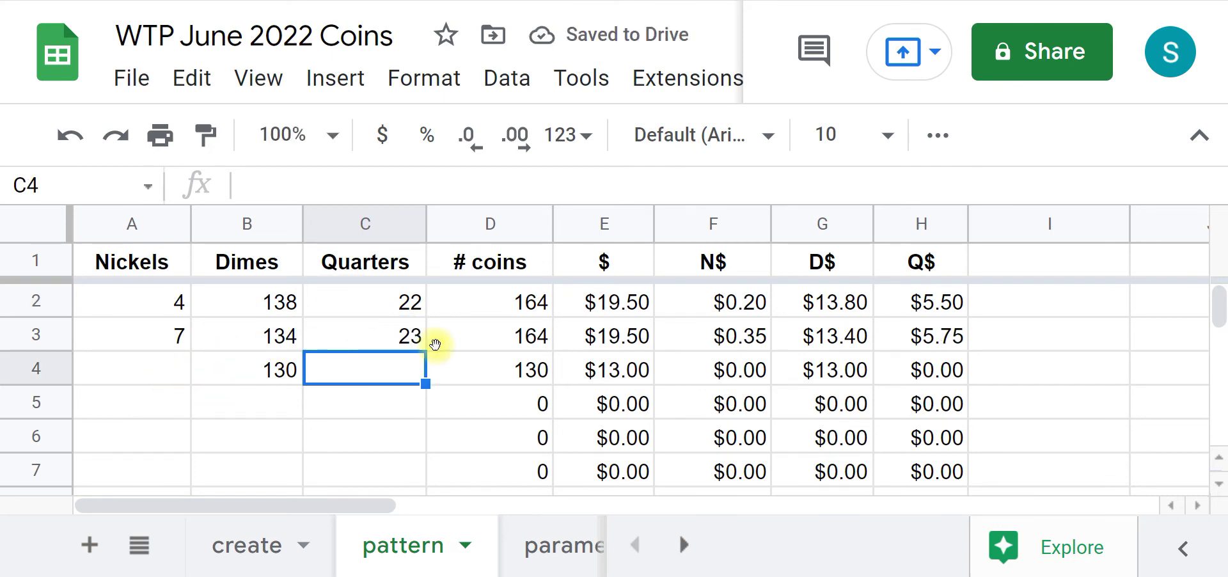
click(29, 334)
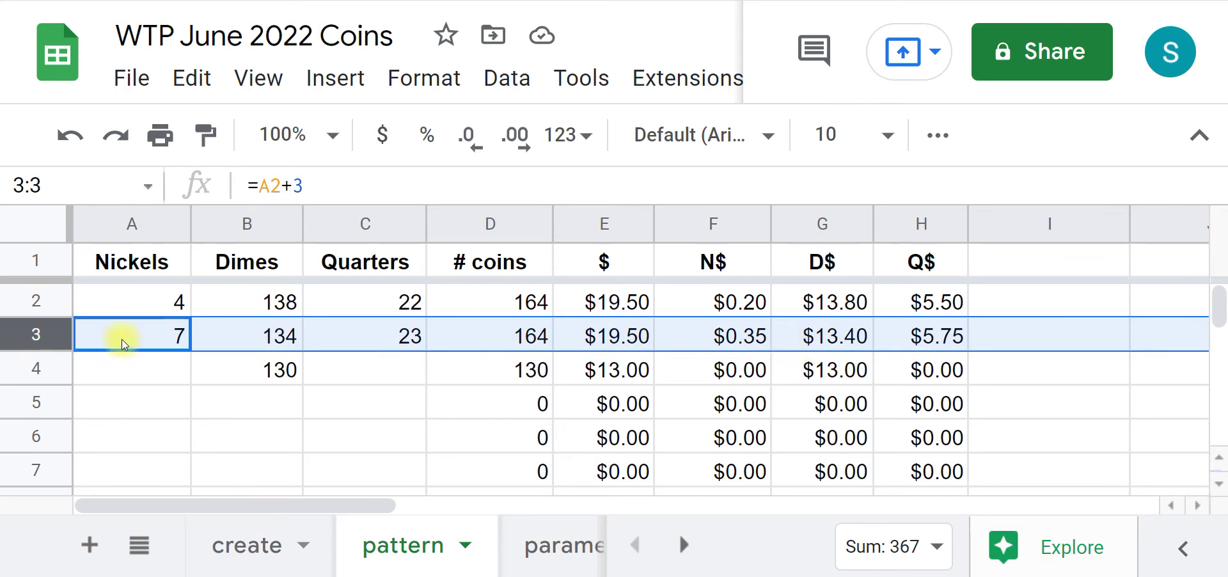
Step: Fill row 3's nickel, dime and quarter formulas down to row 47
click(140, 375)
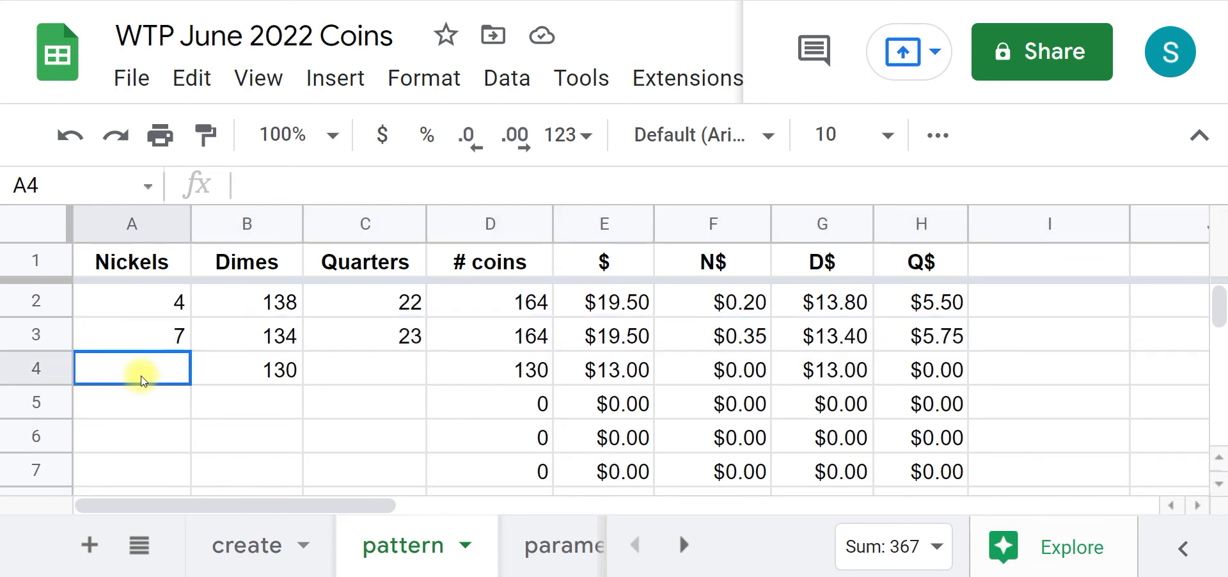
click(134, 337)
drag(135, 336, 421, 450)
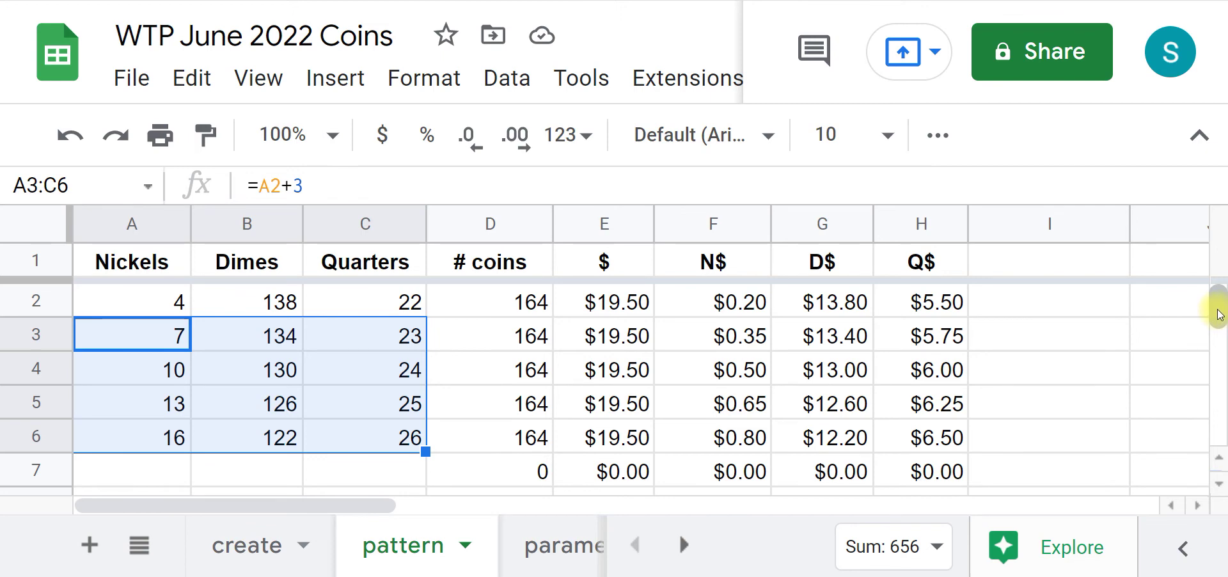
mouse_move(1219, 301)
mouse_down()
mouse_move(1219, 324)
mouse_move(1220, 302)
mouse_up()
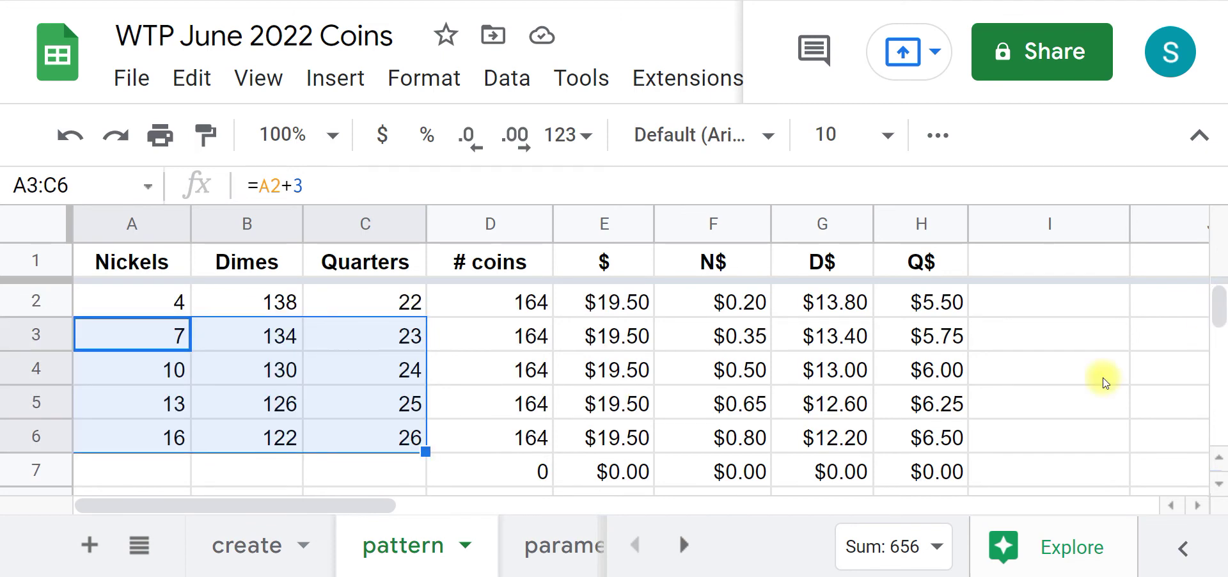
drag(426, 451, 431, 382)
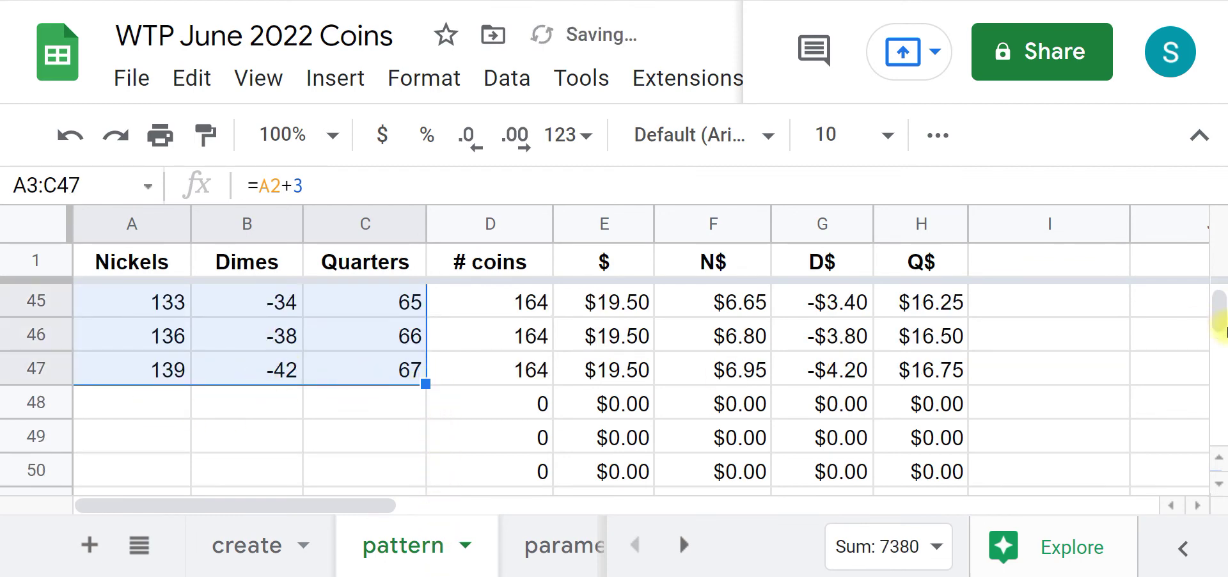
scroll(451, 473, up, 7)
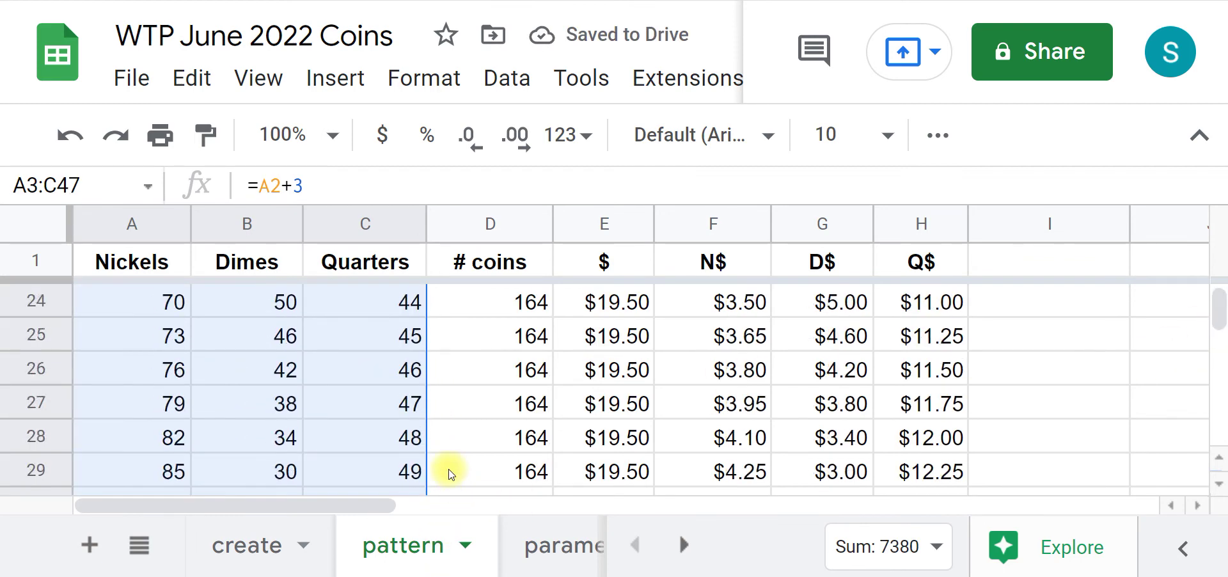
scroll(453, 473, up, 7)
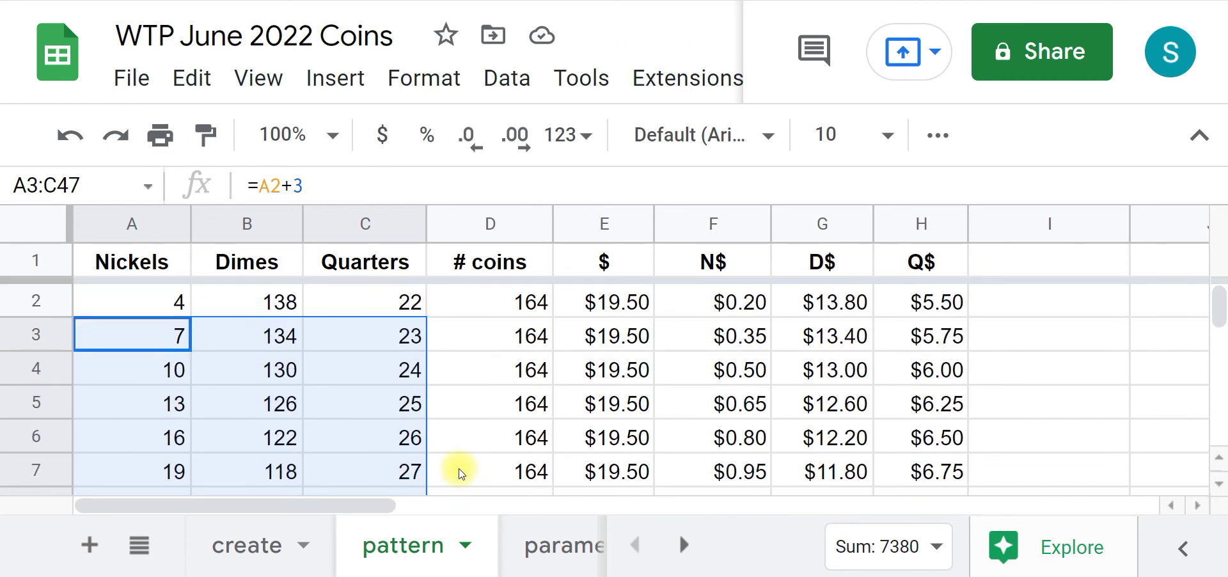
click(475, 335)
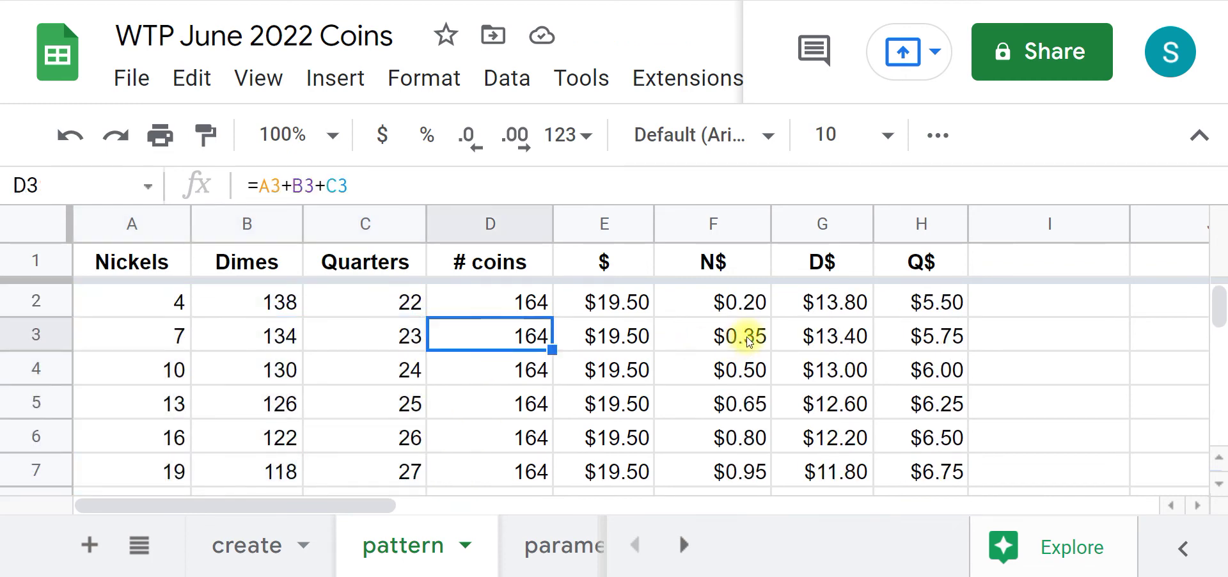
drag(696, 227, 897, 218)
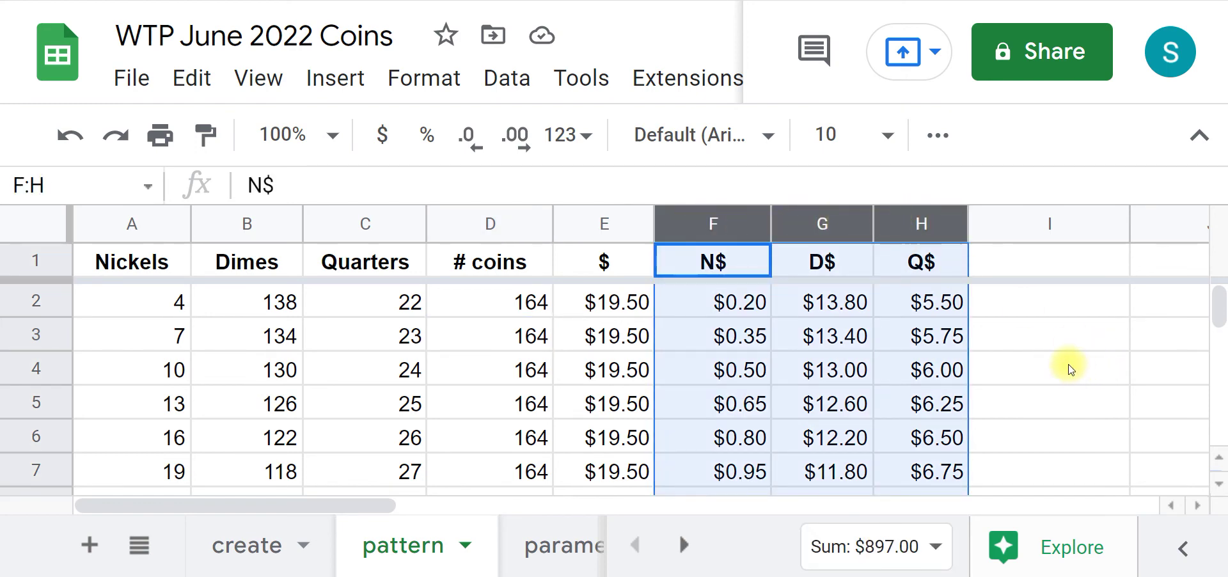
click(1120, 346)
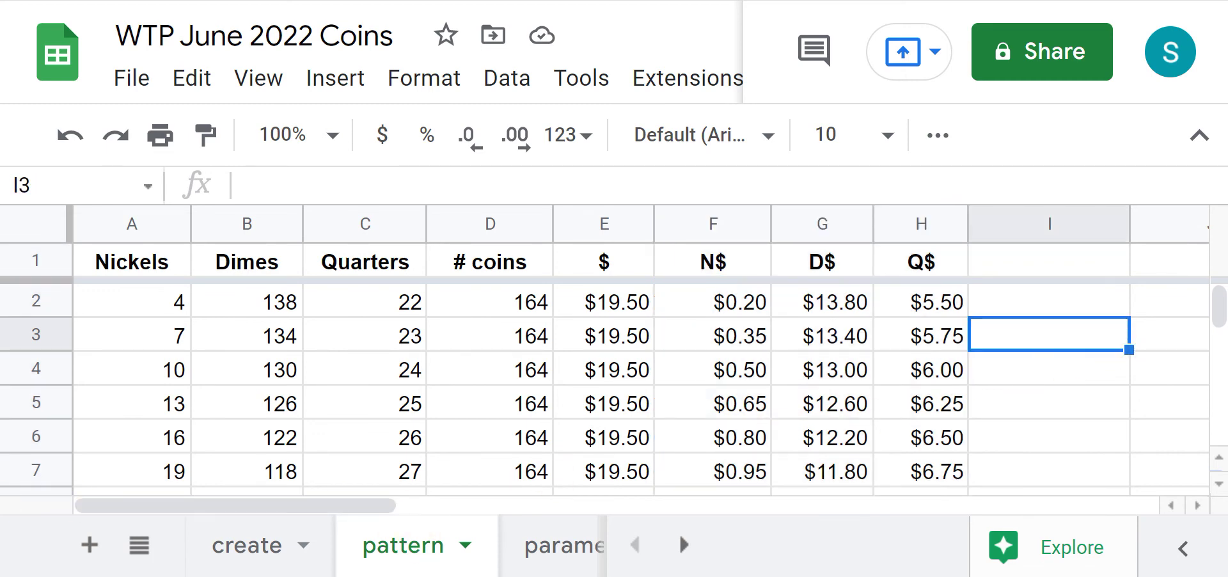
click(37, 369)
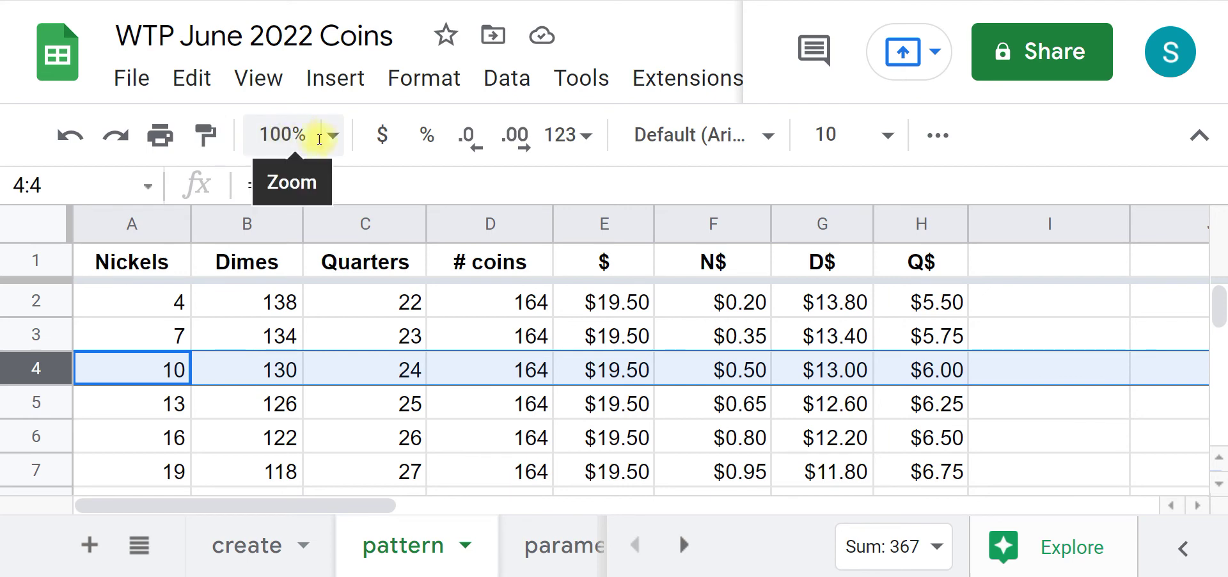
Step: Give row 4 a green fill colour and check it in the table
click(941, 138)
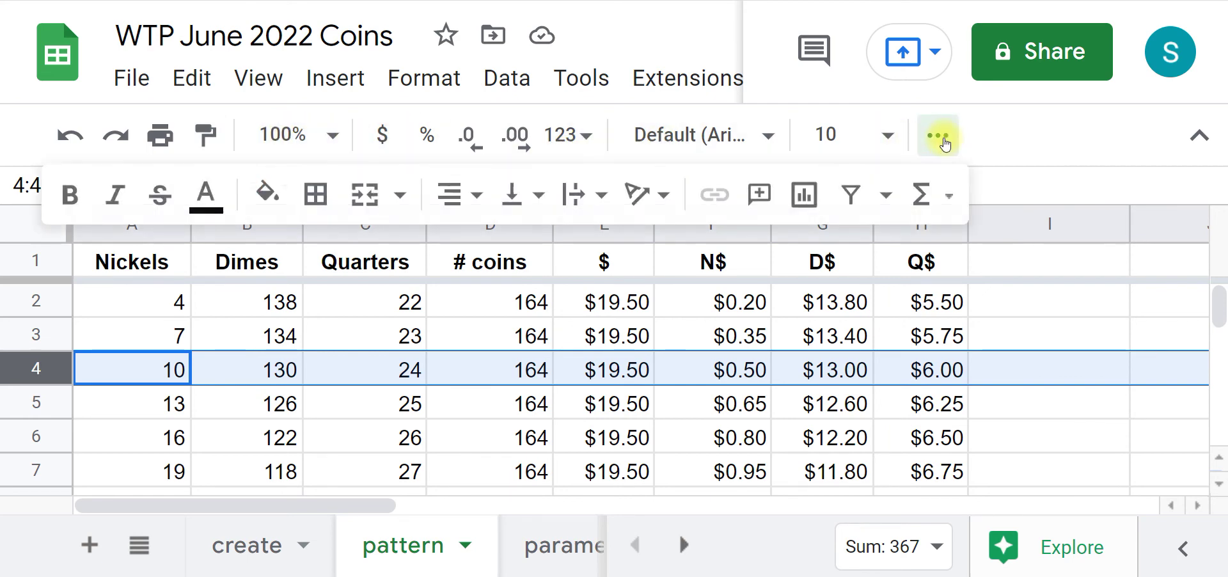
click(266, 192)
click(455, 292)
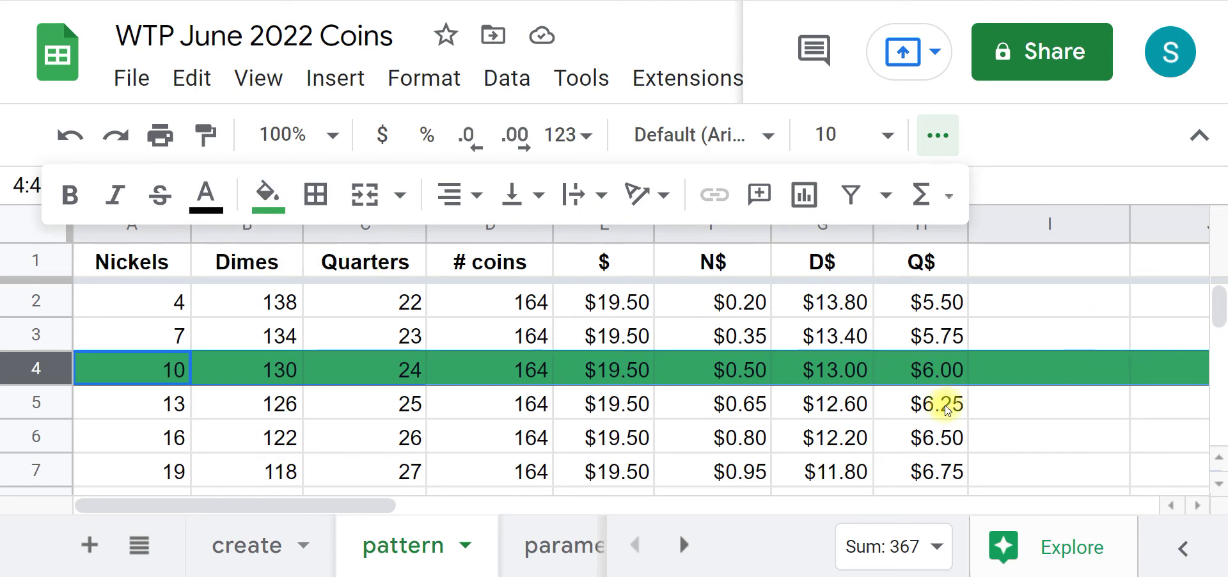
click(1048, 415)
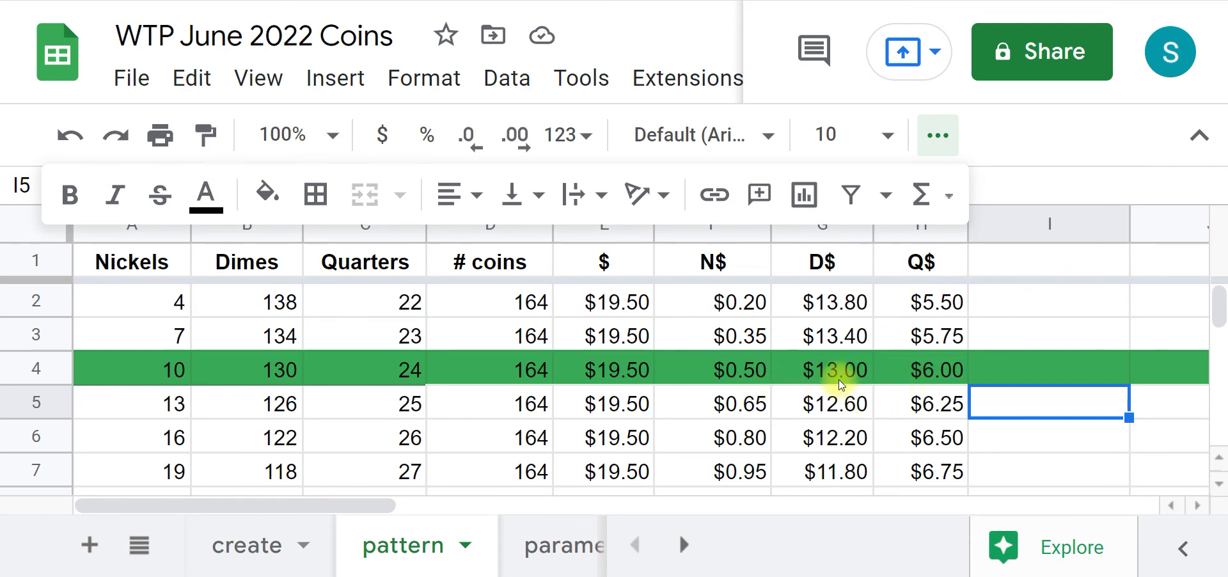
scroll(851, 379, down, 3)
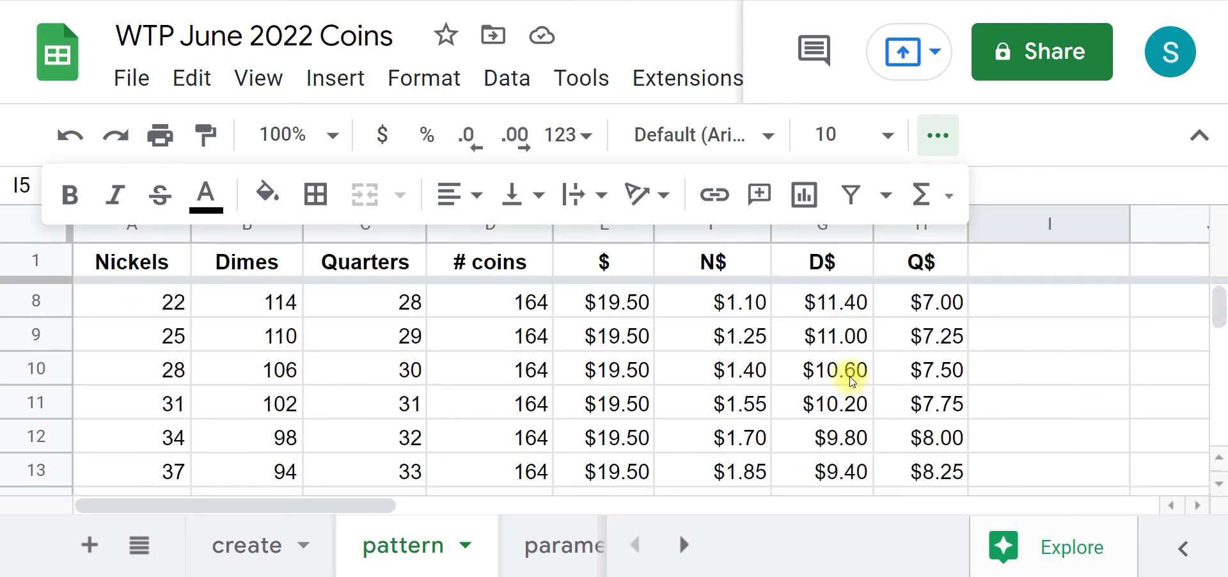
scroll(851, 379, up, 2)
scroll(851, 379, up, 1)
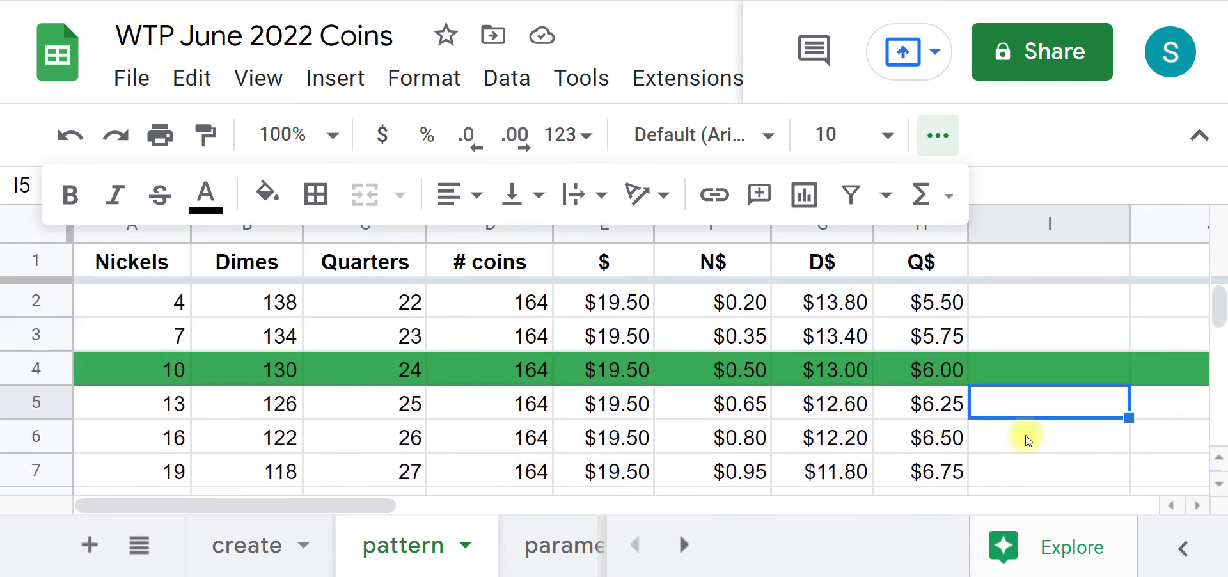
scroll(1008, 439, down, 1)
scroll(1007, 439, down, 2)
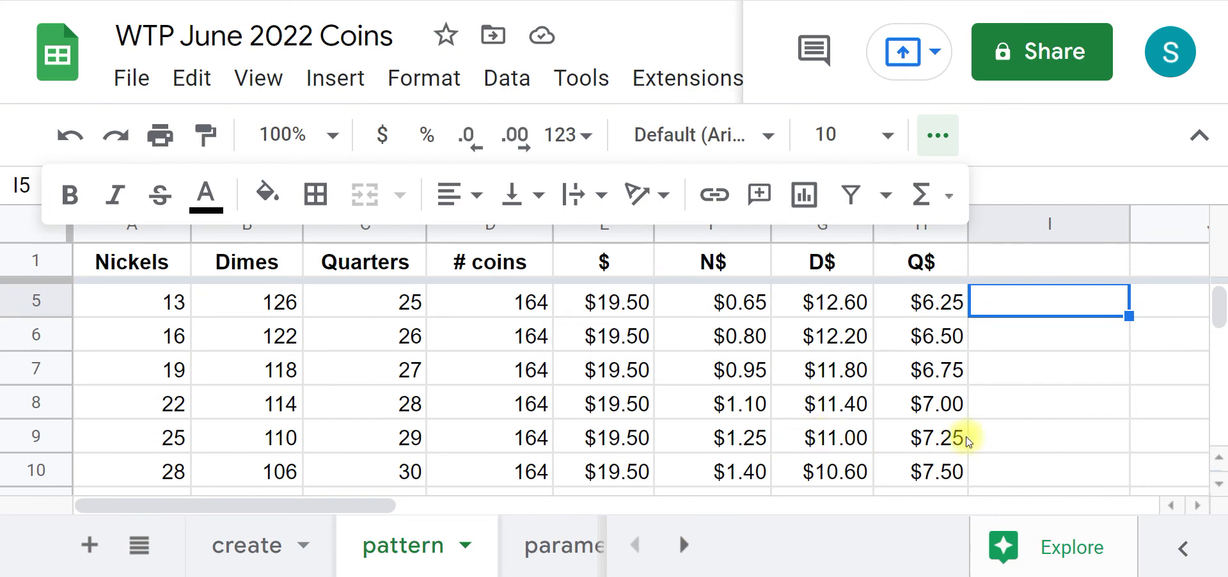
scroll(794, 412, down, 2)
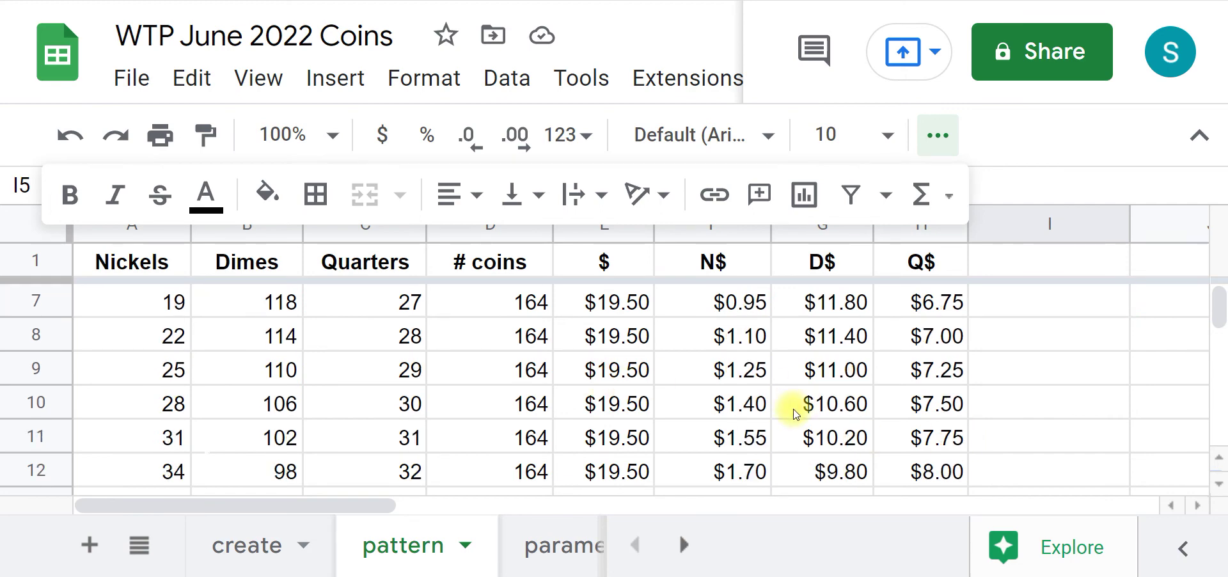
scroll(796, 415, down, 4)
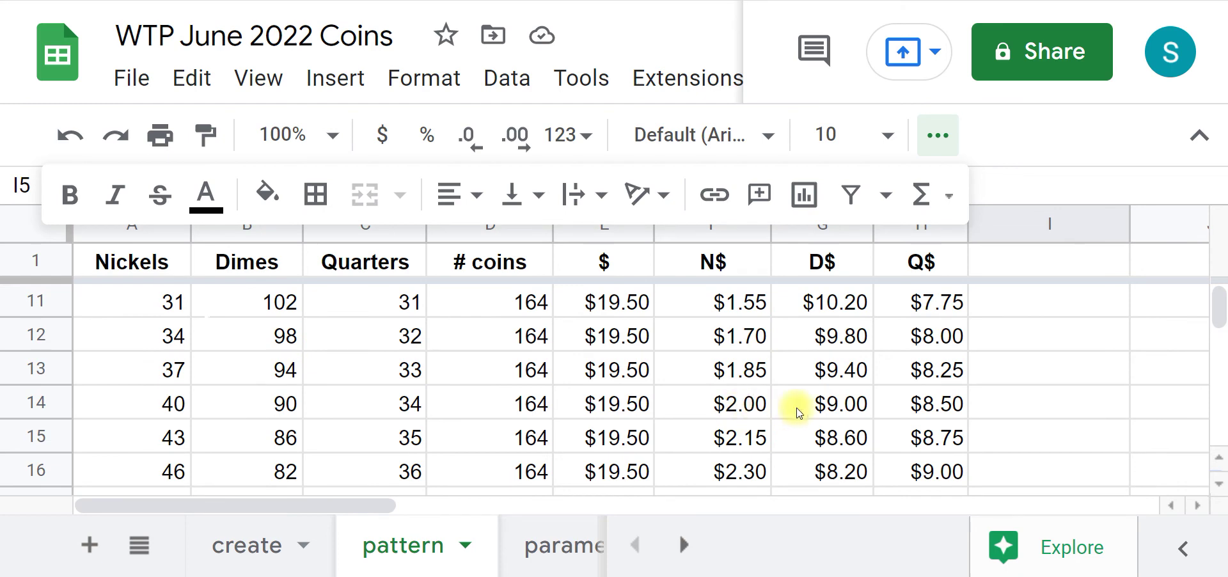
Step: Give row 14 a green fill colour and collapse the extra toolbar tools
click(33, 405)
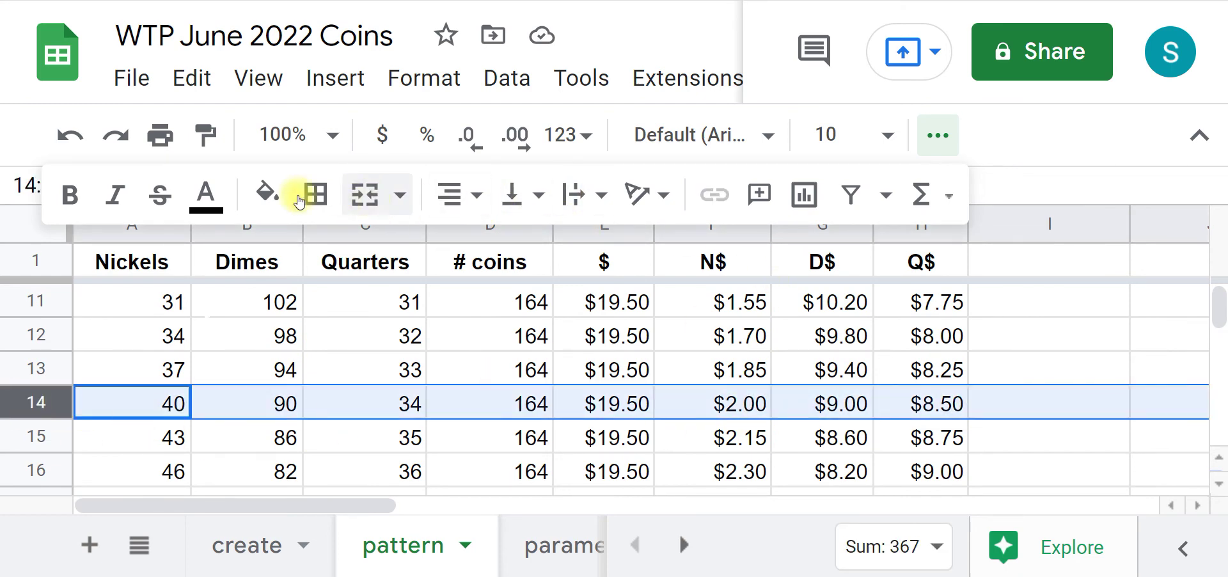
click(268, 192)
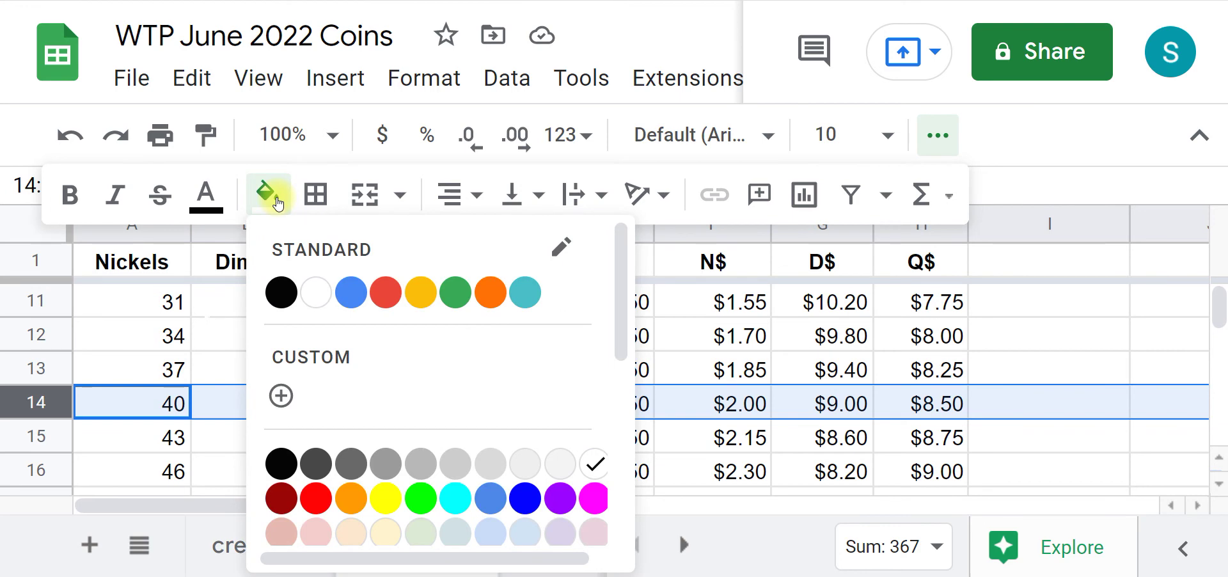
click(454, 293)
click(1017, 448)
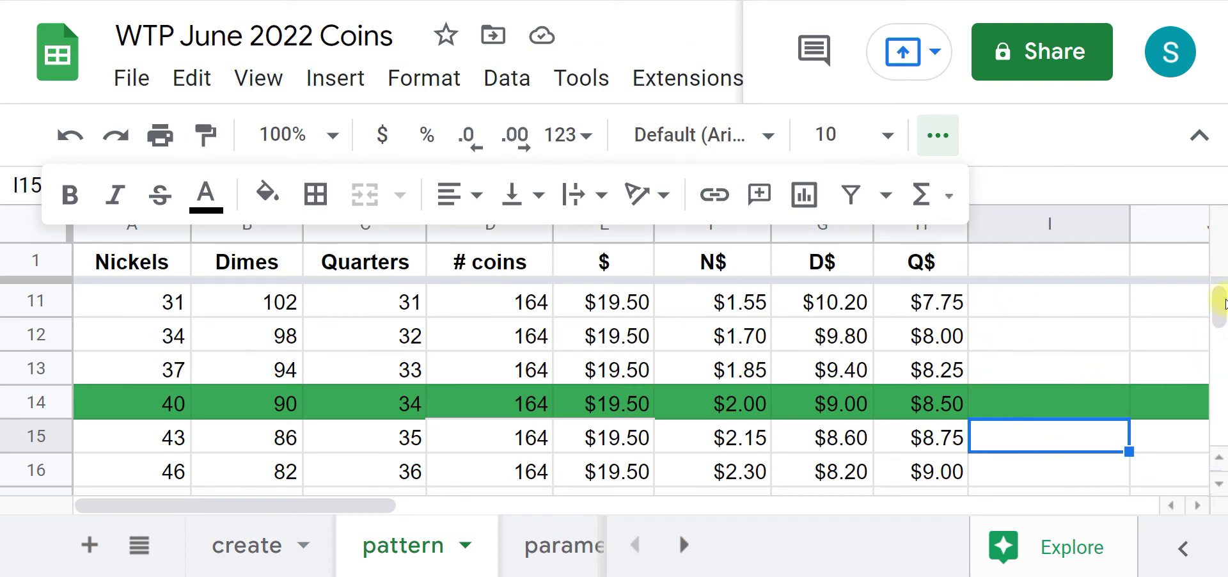
scroll(1219, 305, up, 5)
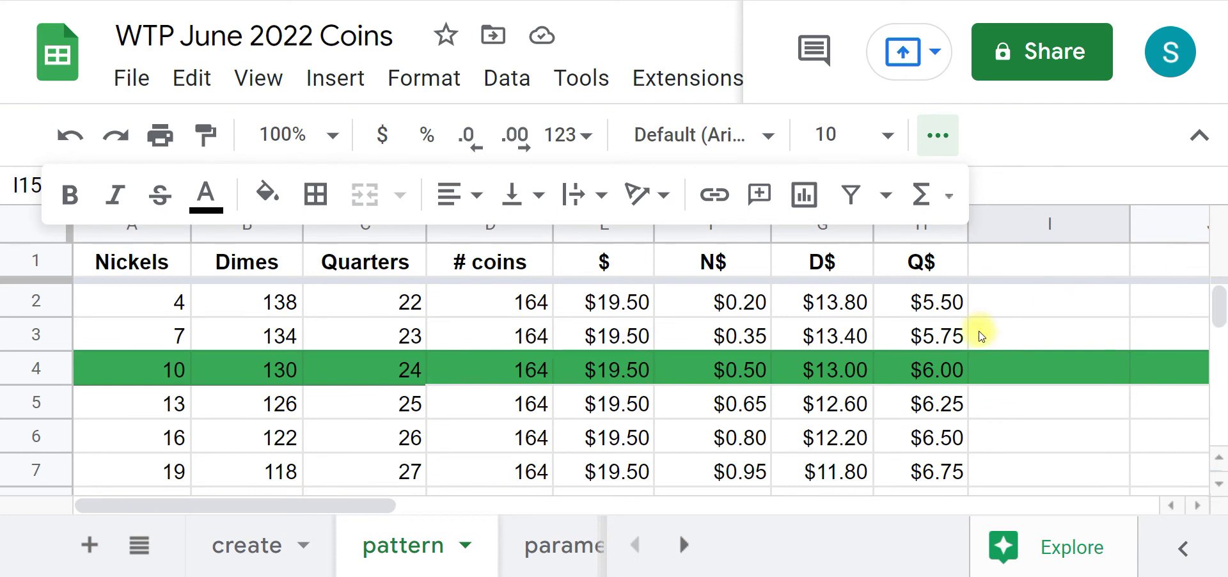
click(939, 135)
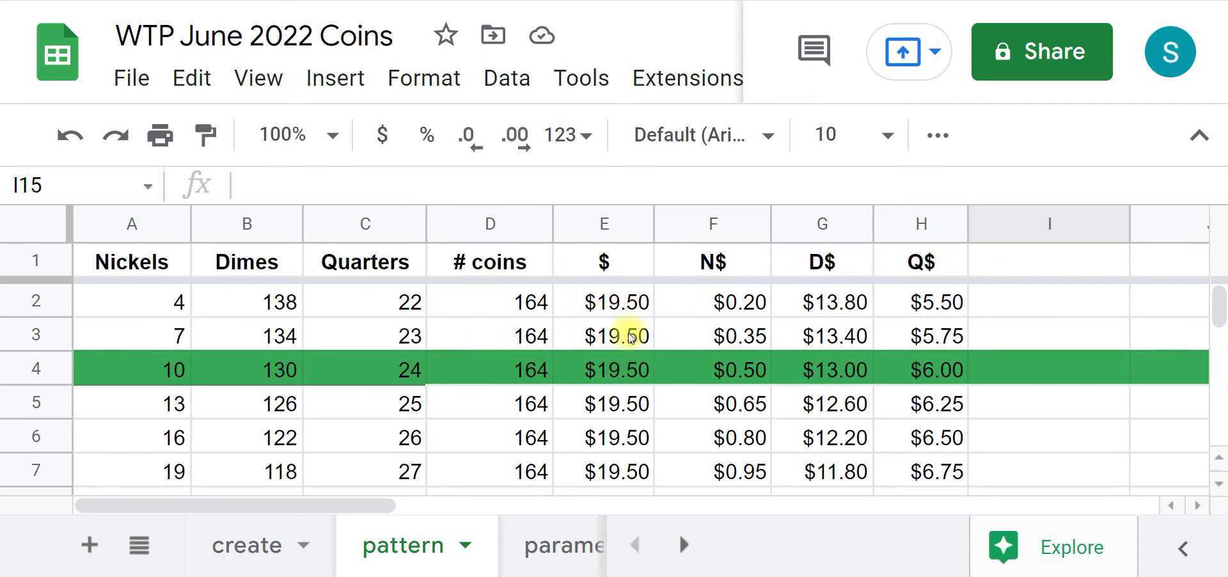
Step: Apply plain Number format to the $ totals in column E
click(598, 225)
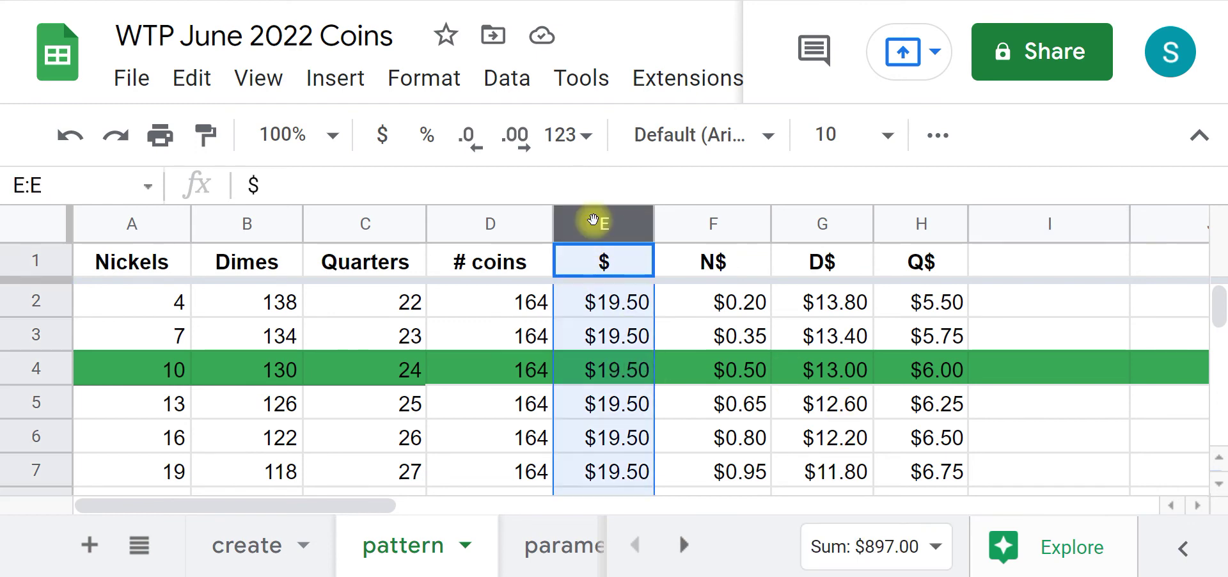
click(424, 83)
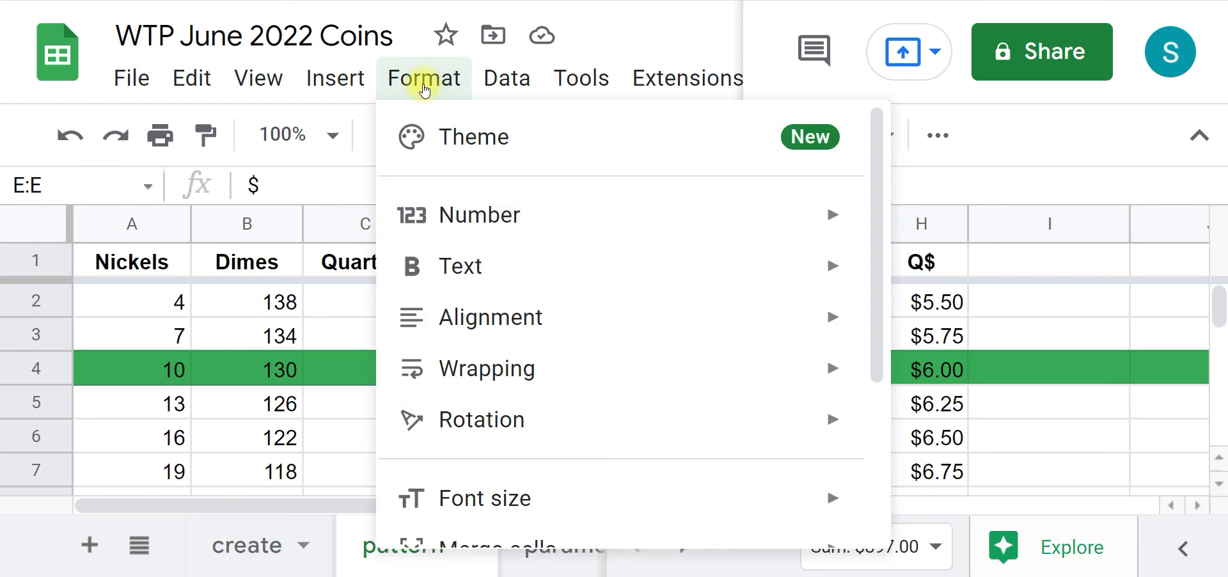
mouse_move(467, 221)
mouse_move(632, 264)
mouse_move(651, 211)
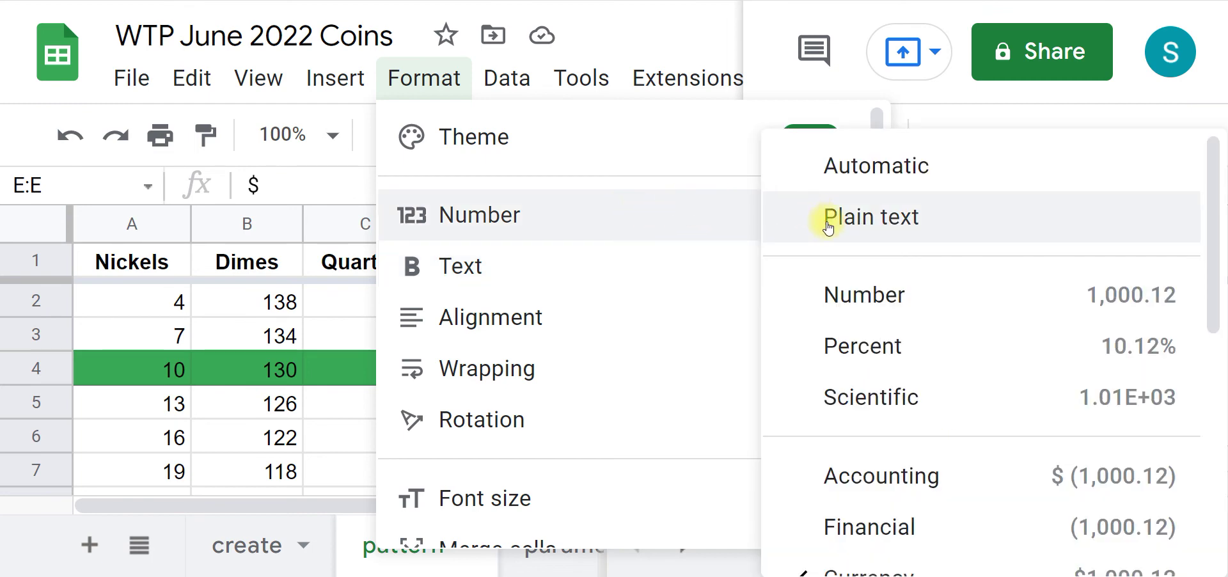
click(874, 302)
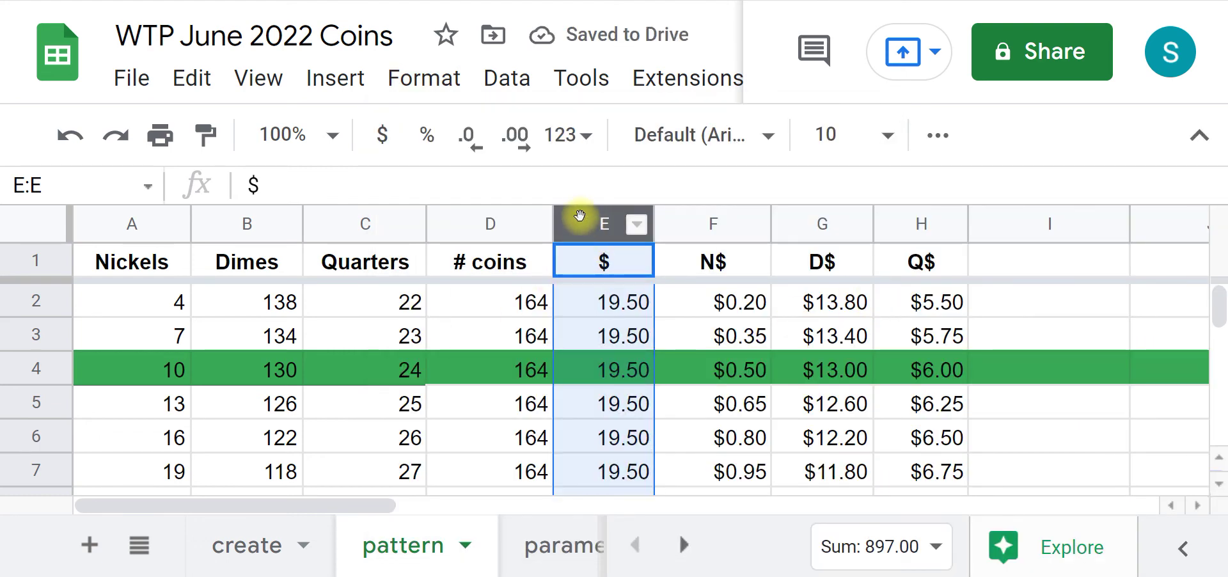
Step: Switch column E to Currency format so each total reads $19.50
click(424, 78)
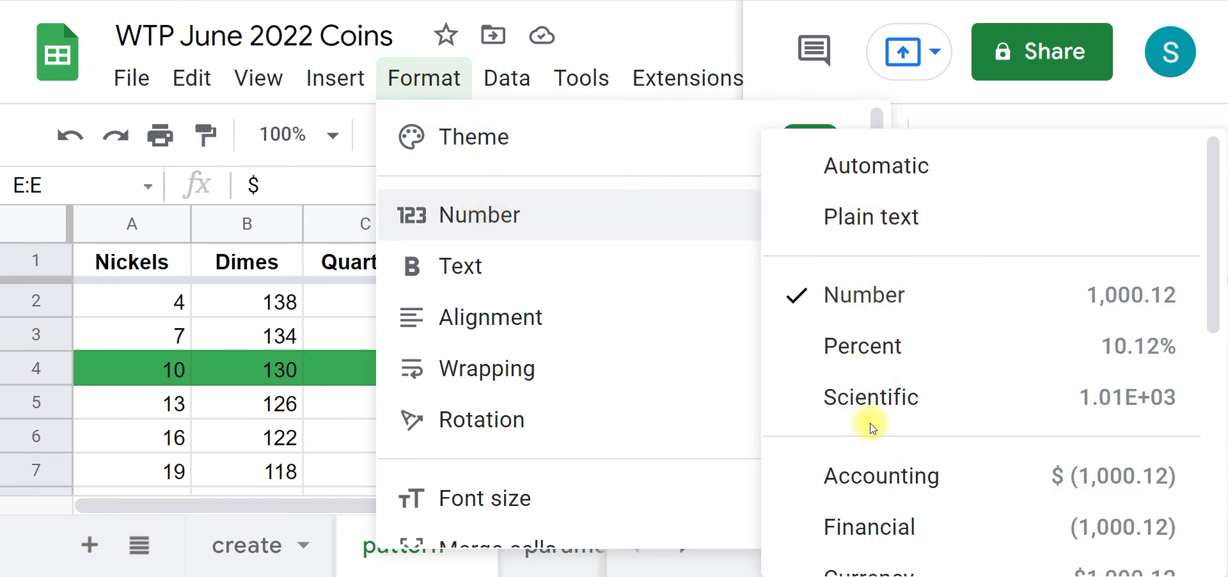
scroll(867, 420, down, 1)
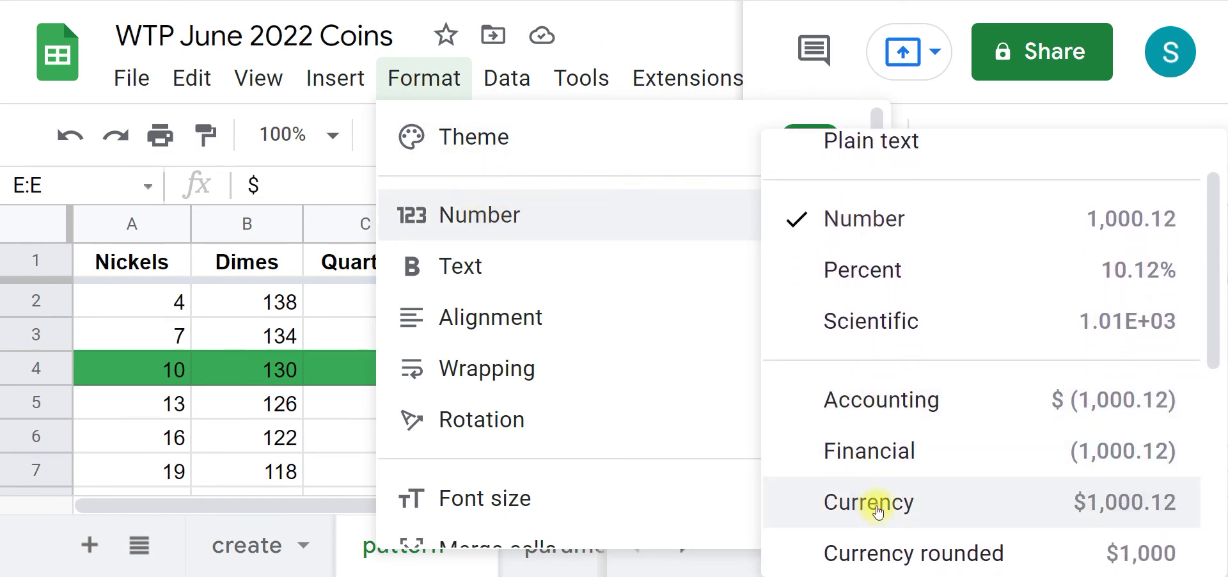
click(878, 510)
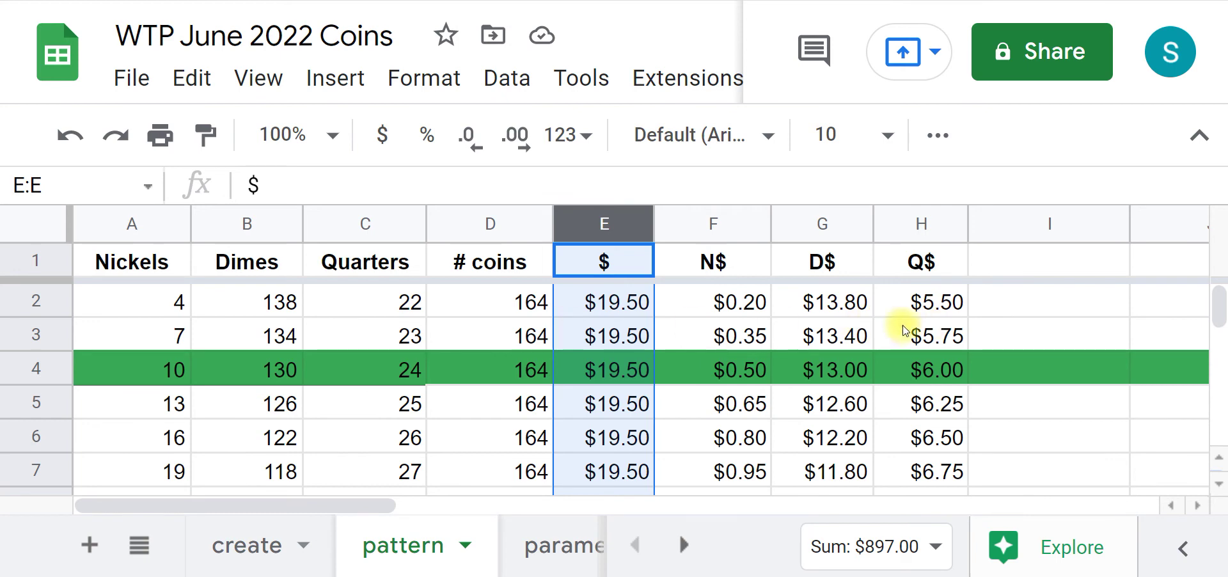
click(1034, 313)
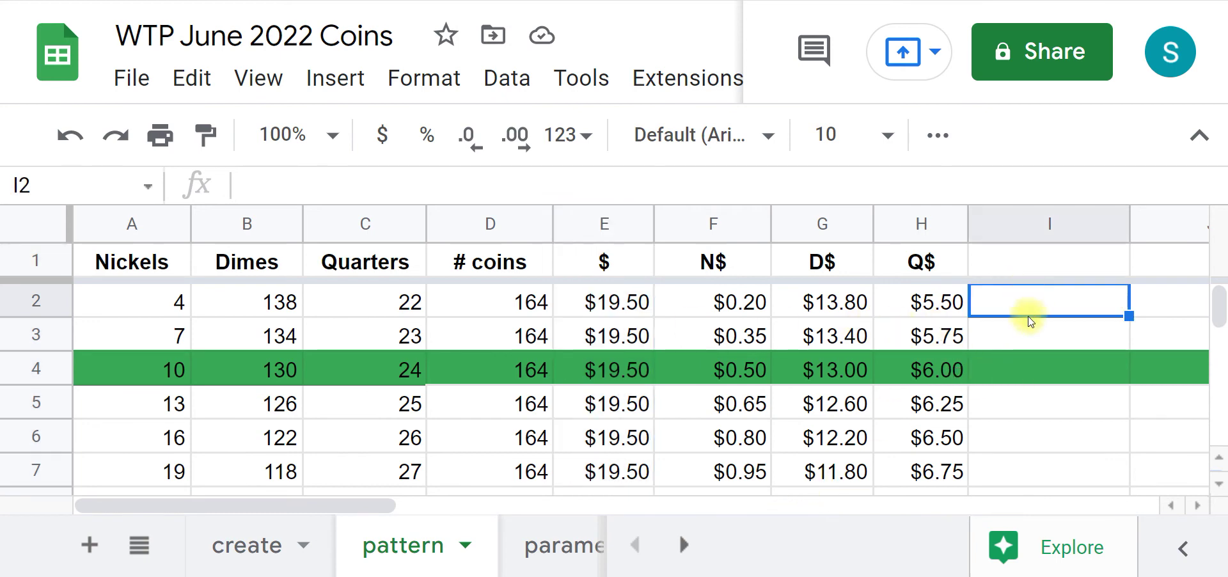
Step: Apply Currency format to the # coins column D
click(470, 213)
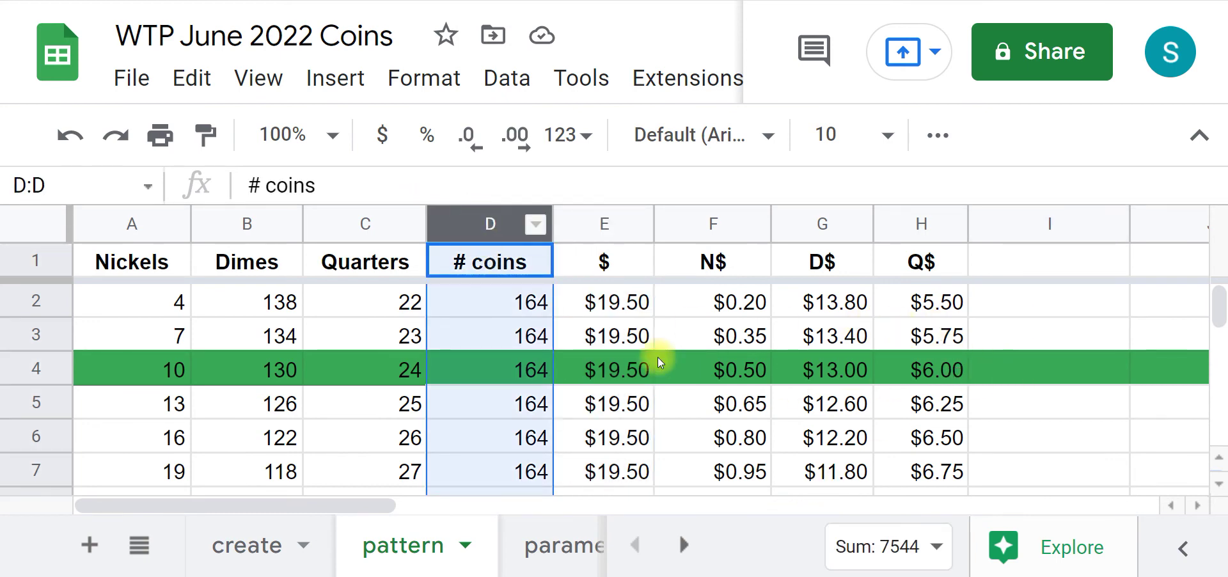
click(449, 82)
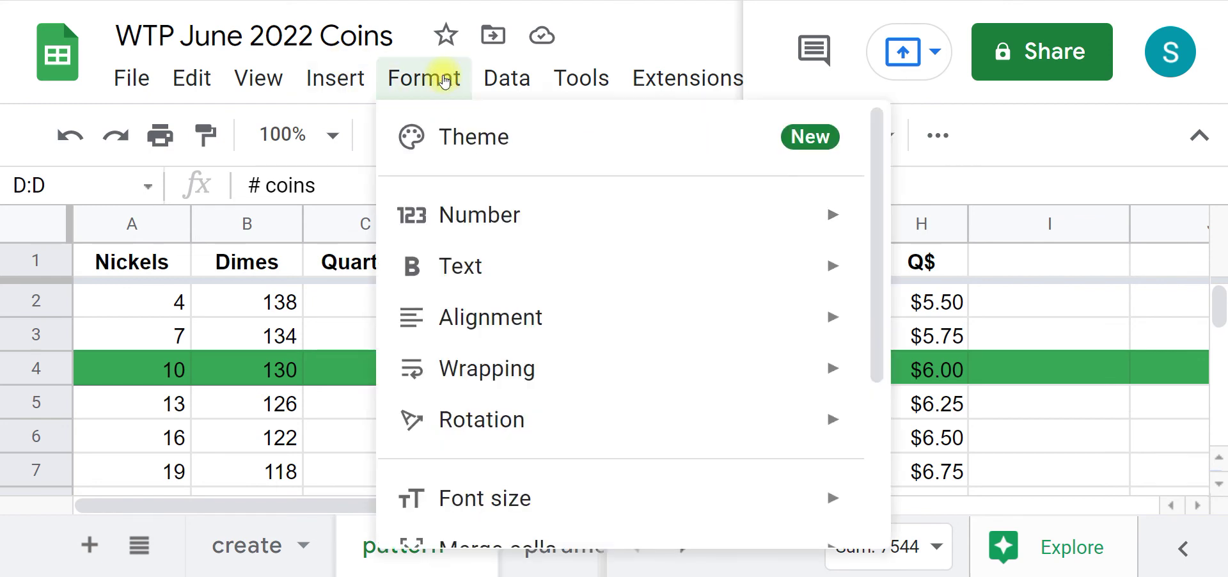
mouse_move(502, 209)
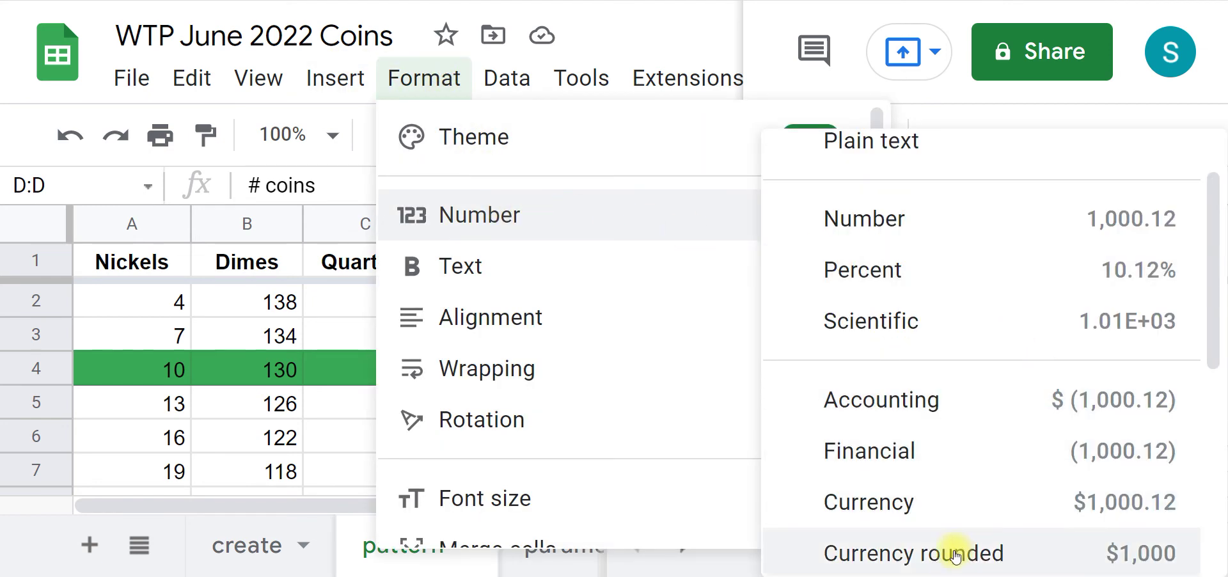
click(920, 505)
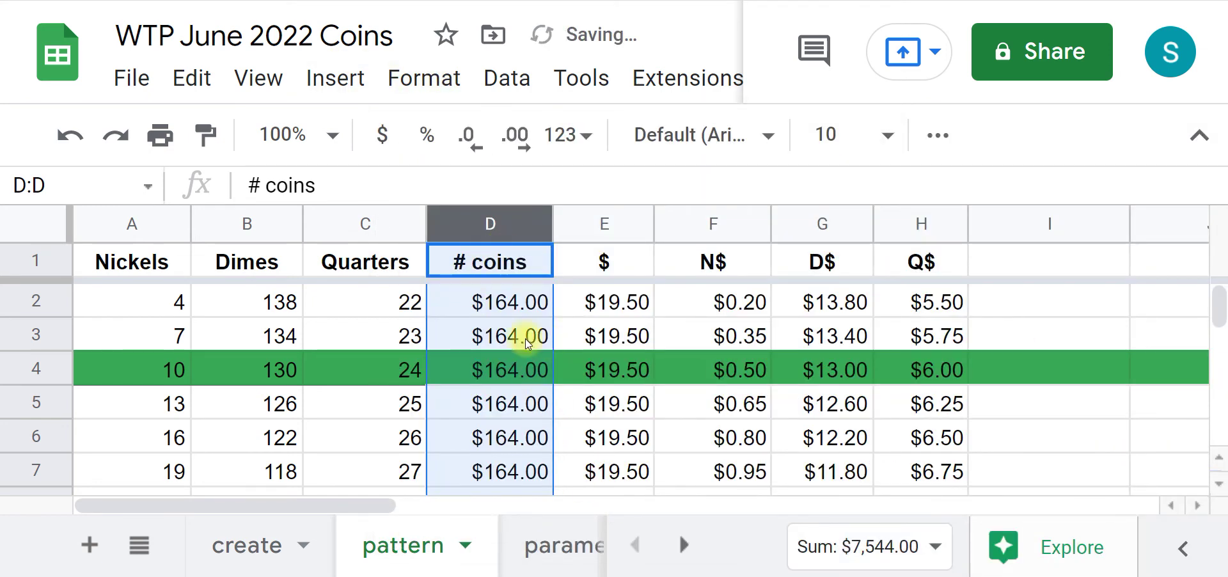
Step: Switch column D to Number format with no decimal places, showing 164
click(430, 77)
mouse_move(471, 200)
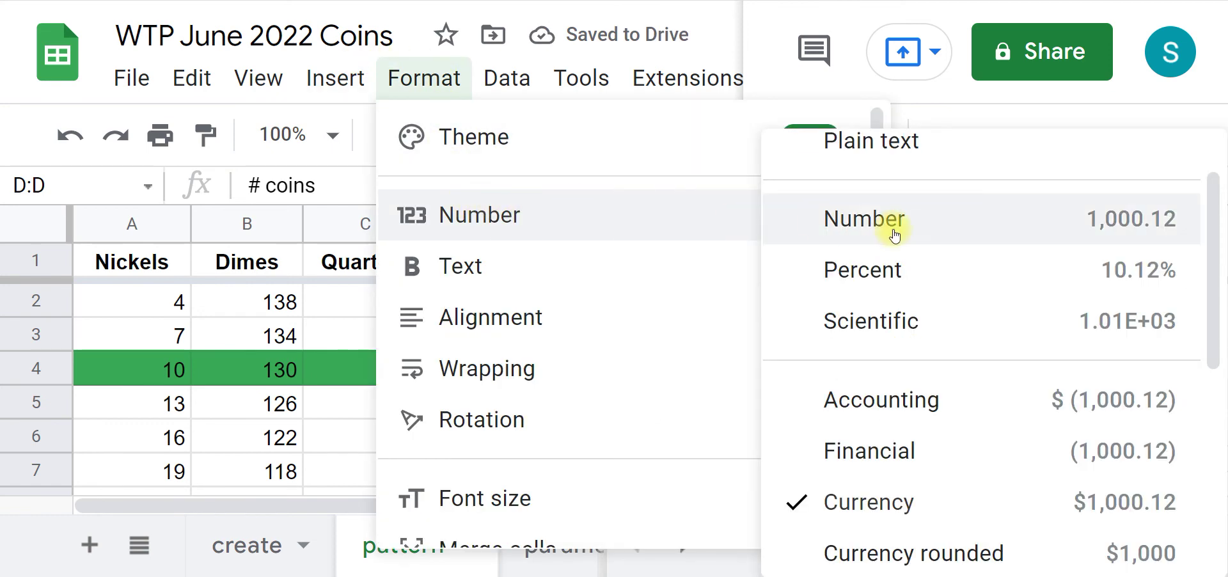
click(817, 228)
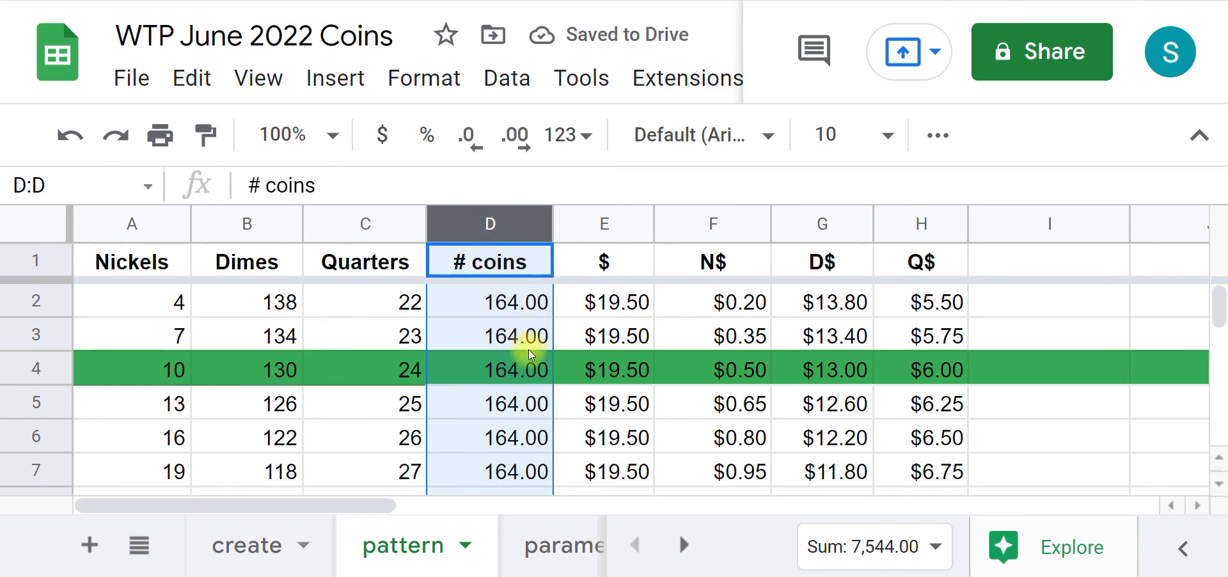
click(473, 140)
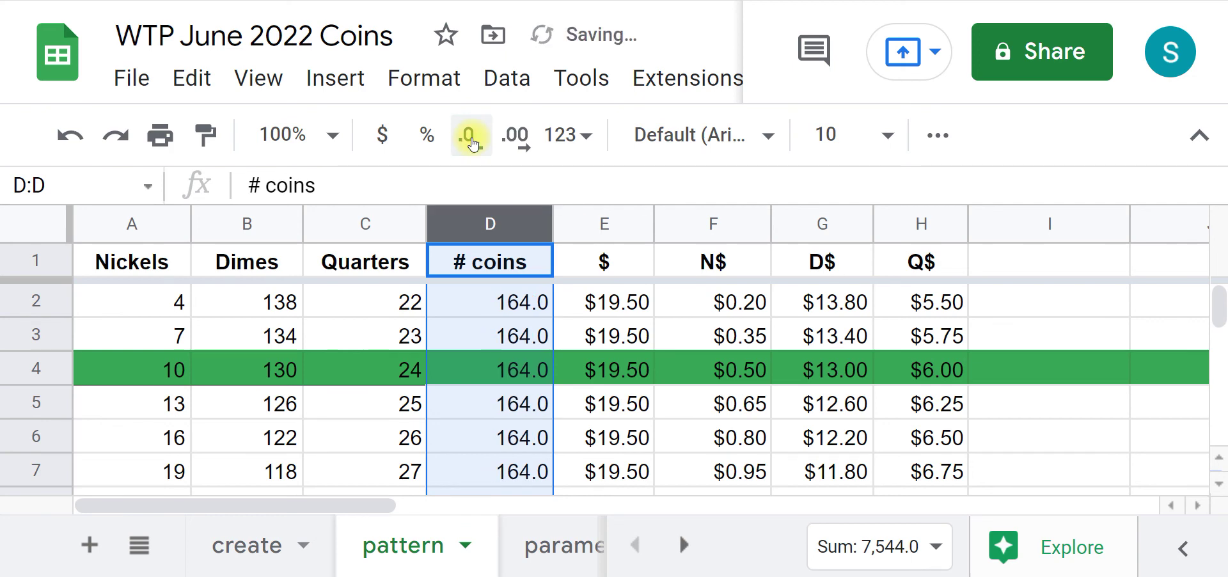
click(472, 139)
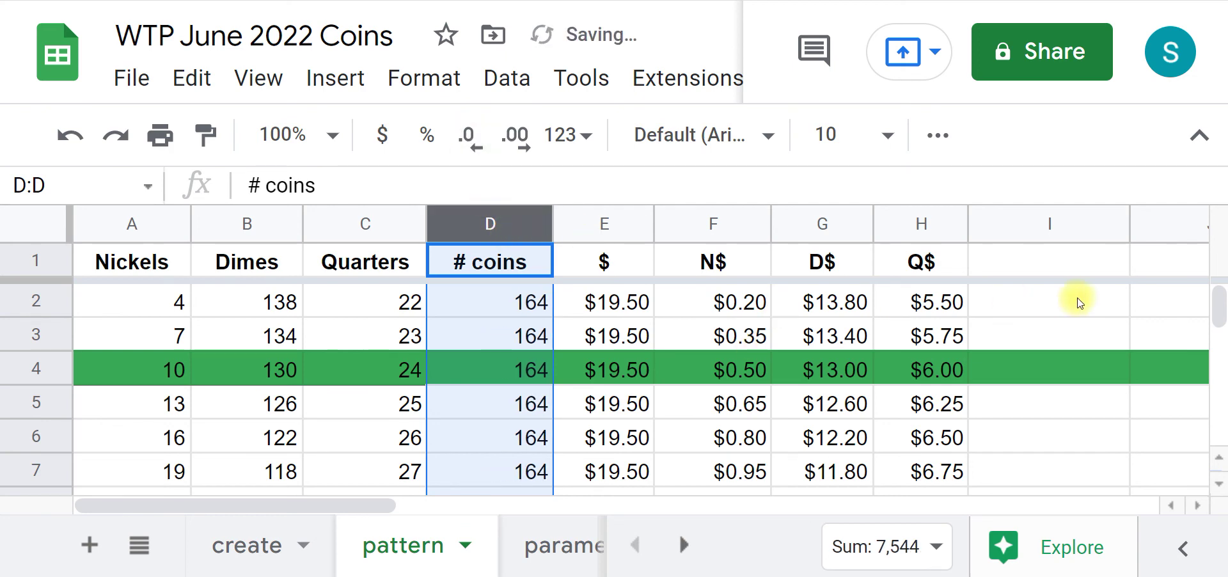
Step: Deselect column D and go to the 'parametric' sheet
click(1060, 303)
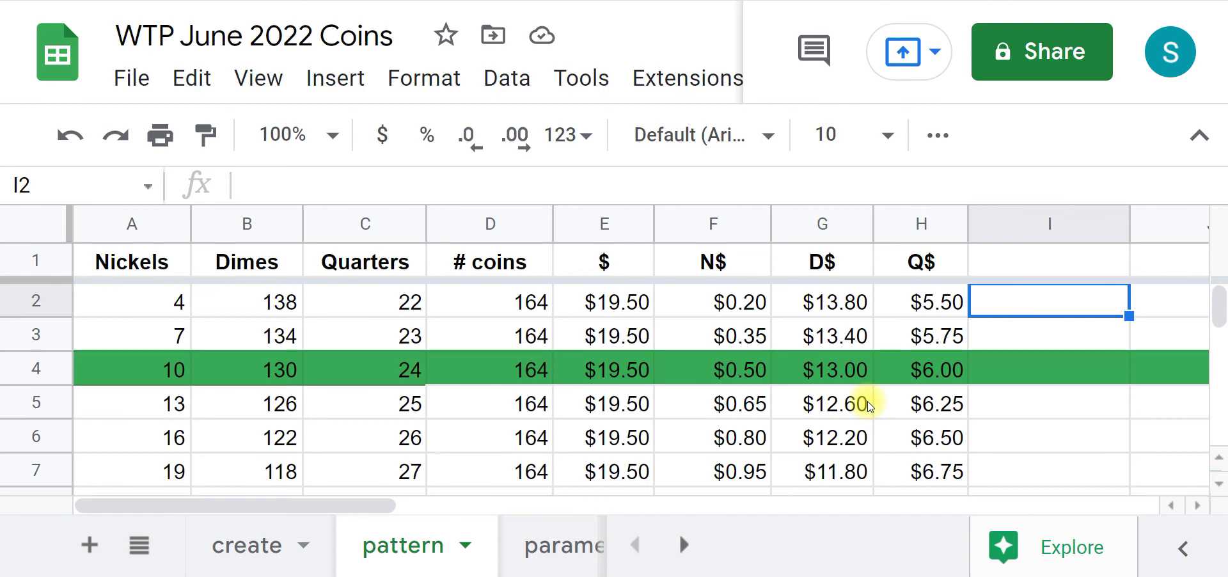
click(563, 549)
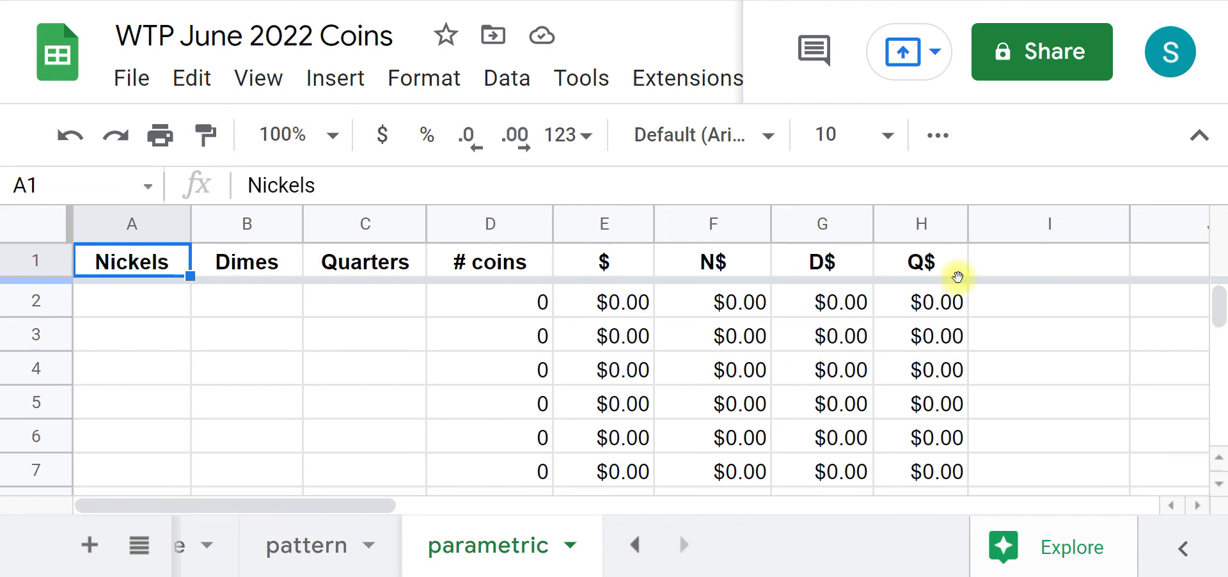
Step: Enter the heading 'L' in cell I1 after the Q$ column
click(1029, 265)
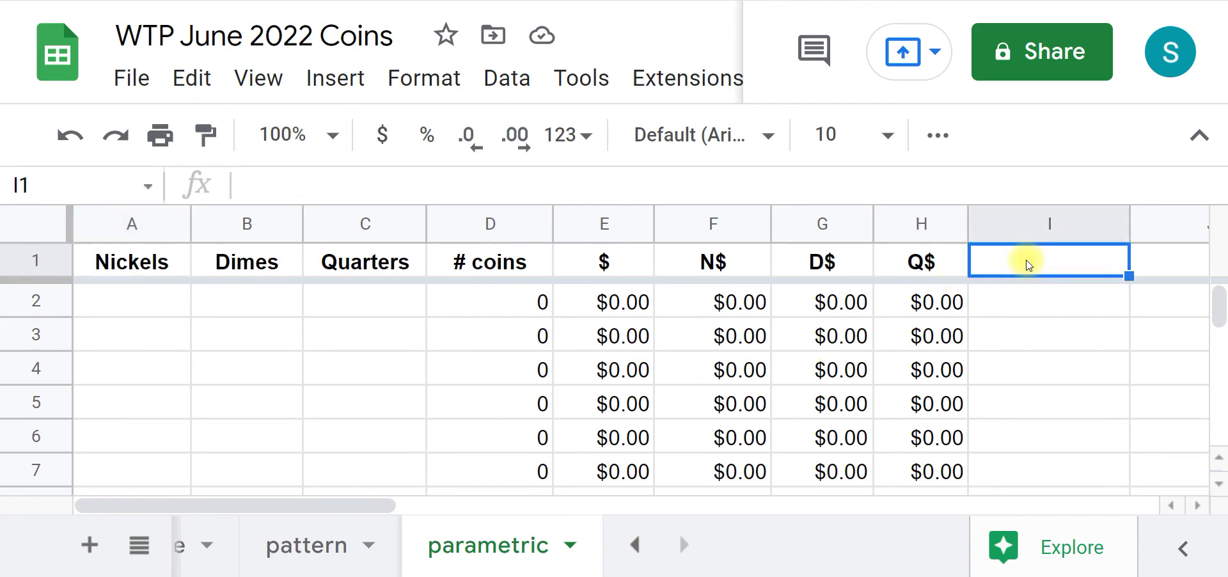
text(L)
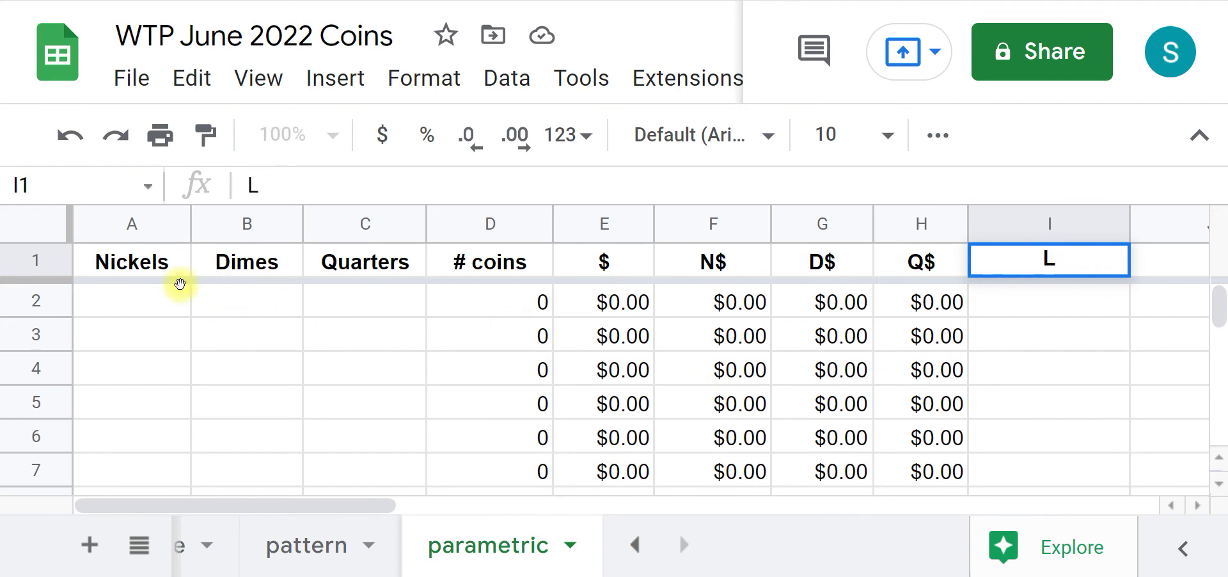
click(116, 312)
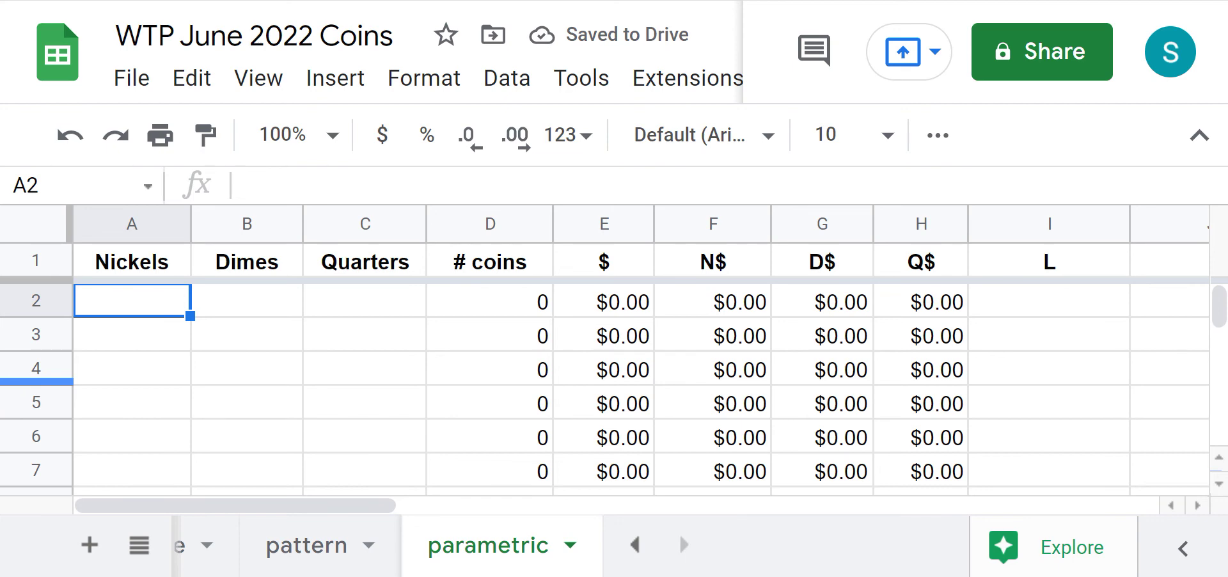
Step: Set the Nickels formula in A2 to =30*I2-80
text(=30)
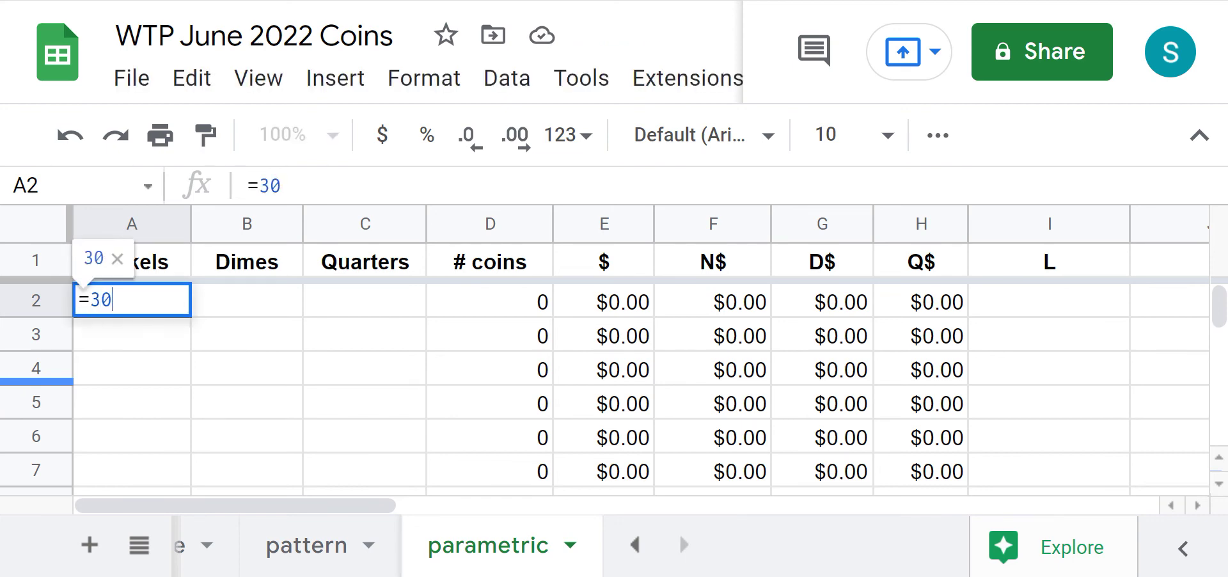
text(*)
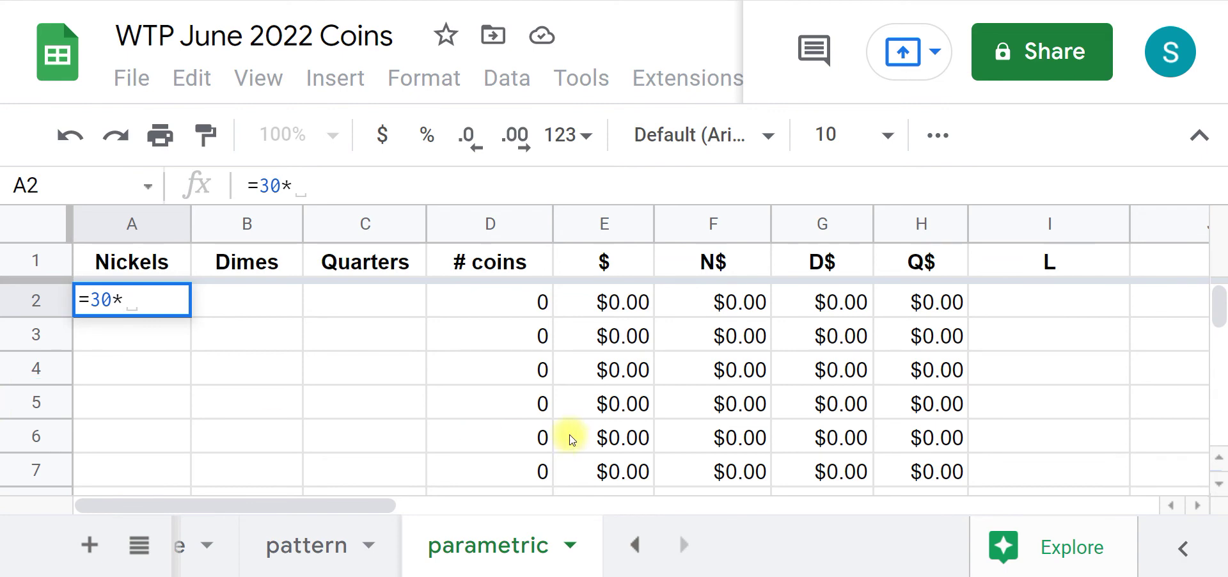
click(1024, 302)
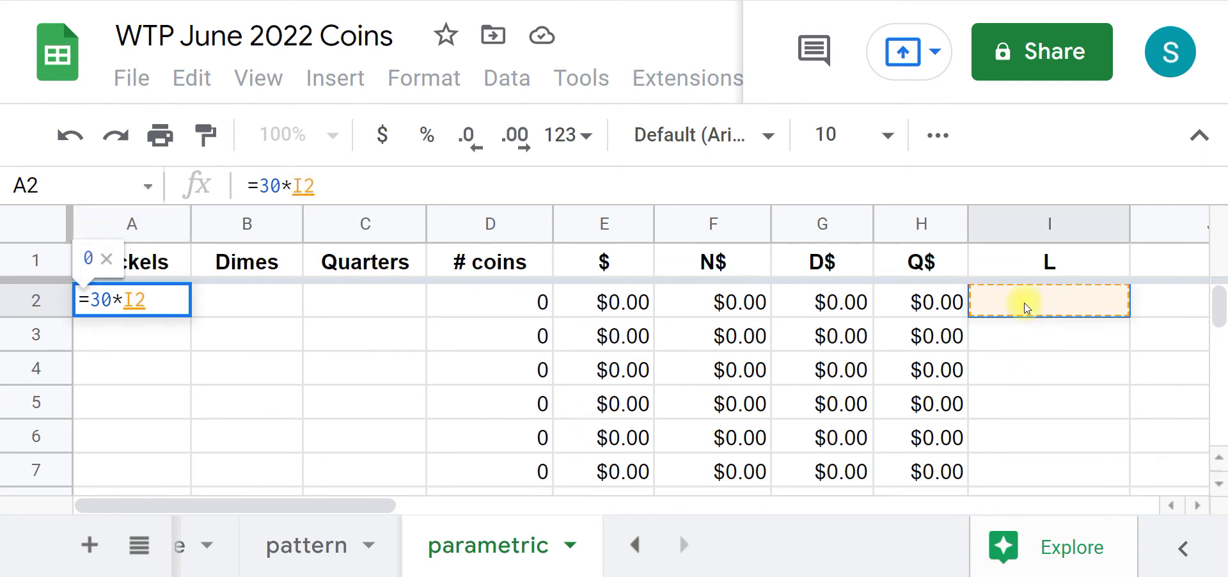
text(-80)
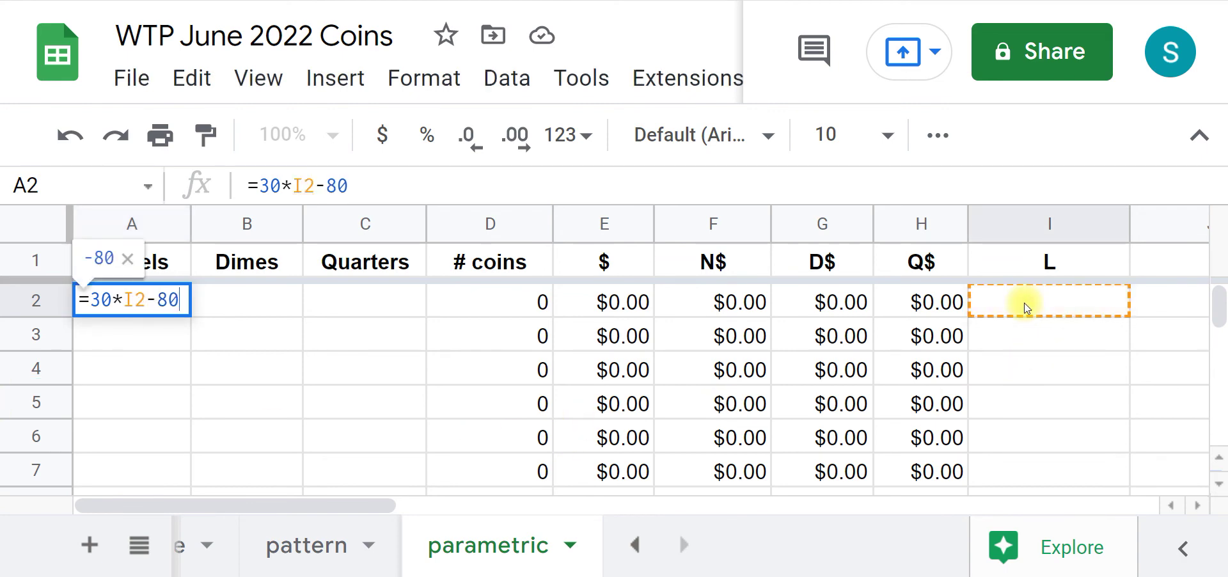
key(Return)
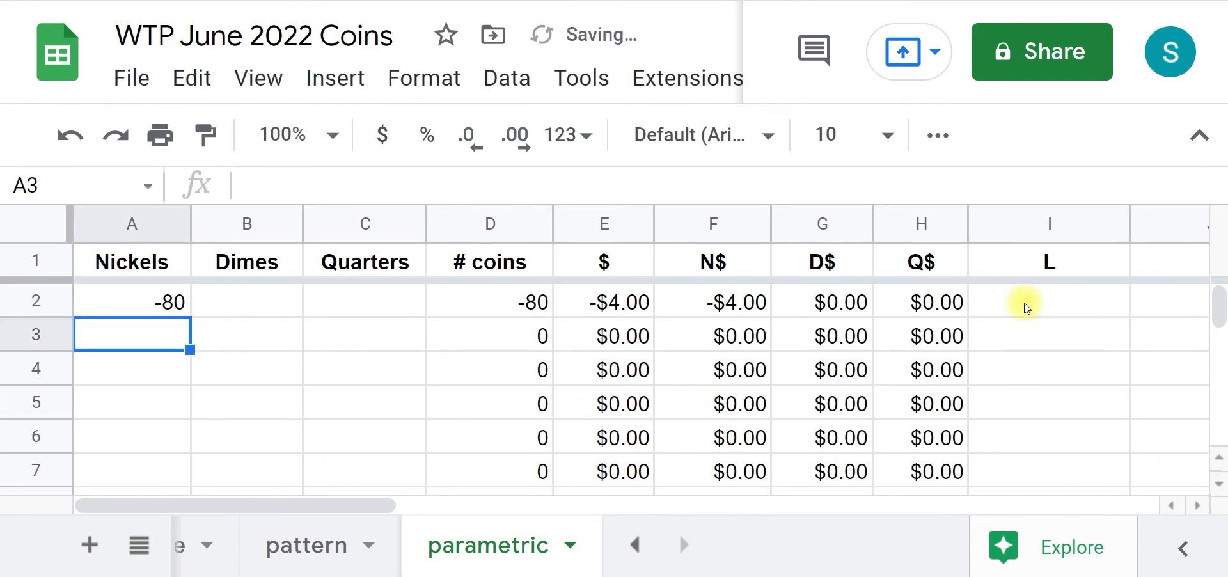
Step: Set the Dimes formula in B2 to =250-40*I2
click(250, 302)
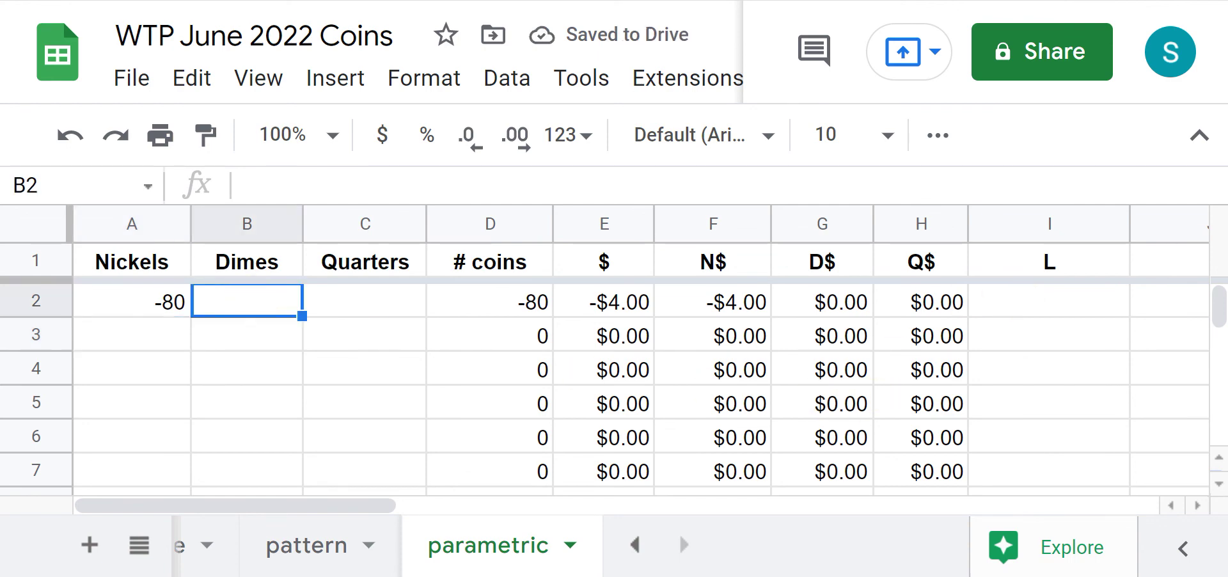
text(=2)
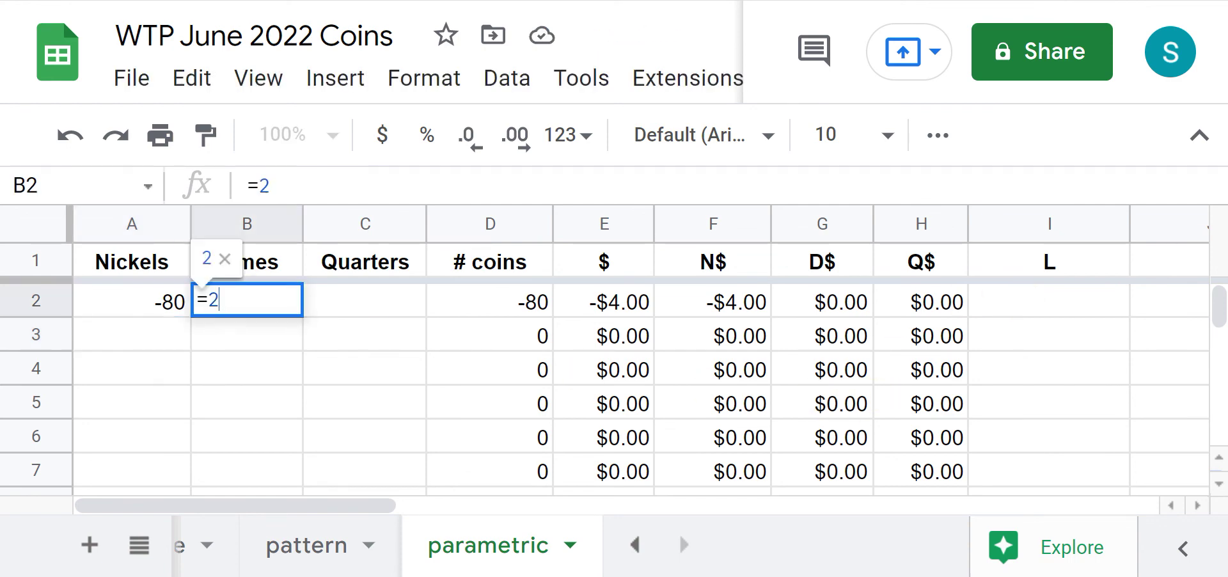
text(50-)
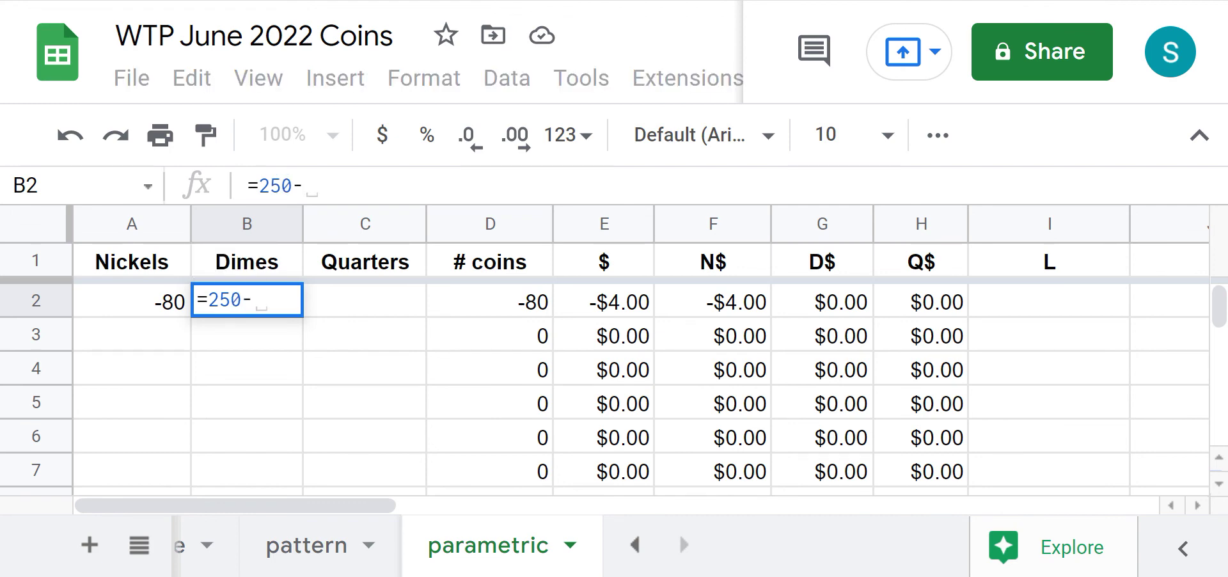
text(40*)
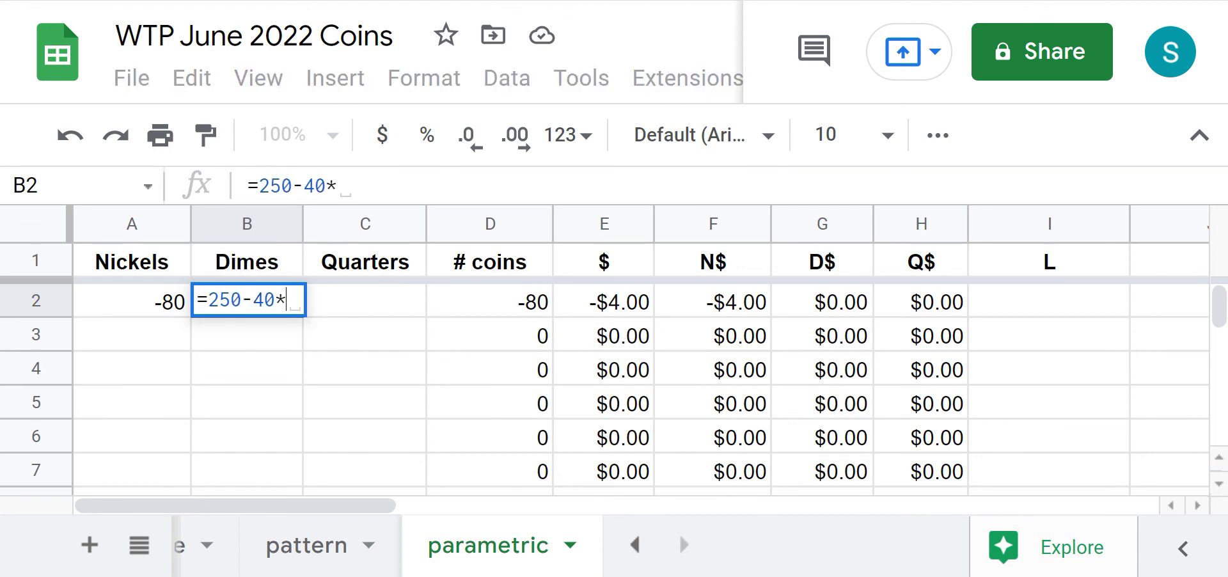
click(1070, 310)
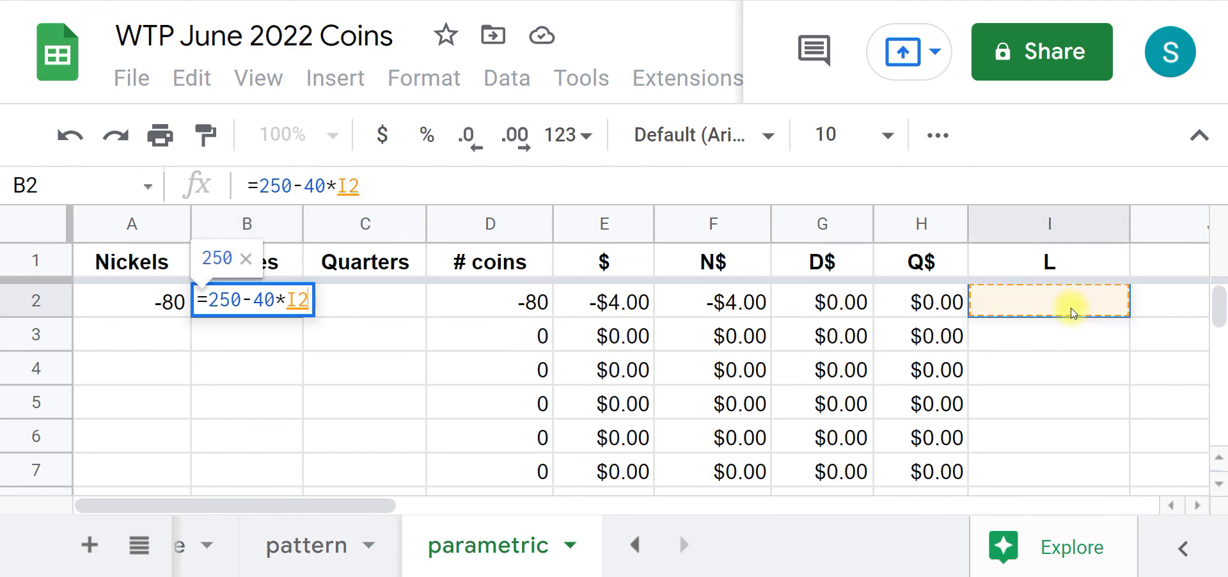
key(Return)
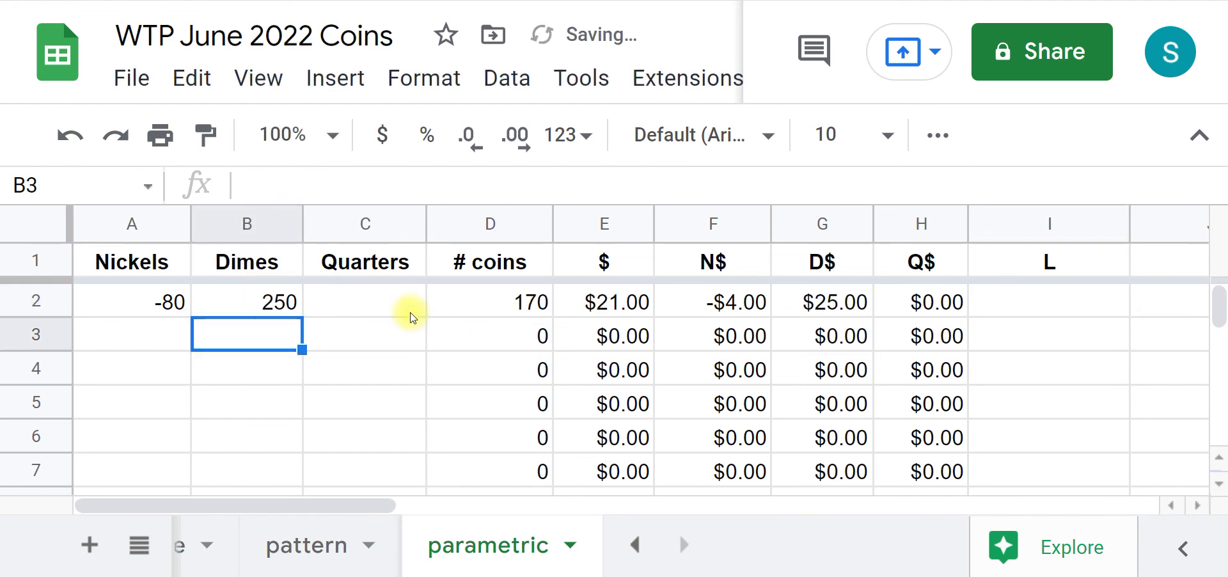
Step: Set the Quarters formula in C2 to =10*I2-6
click(367, 307)
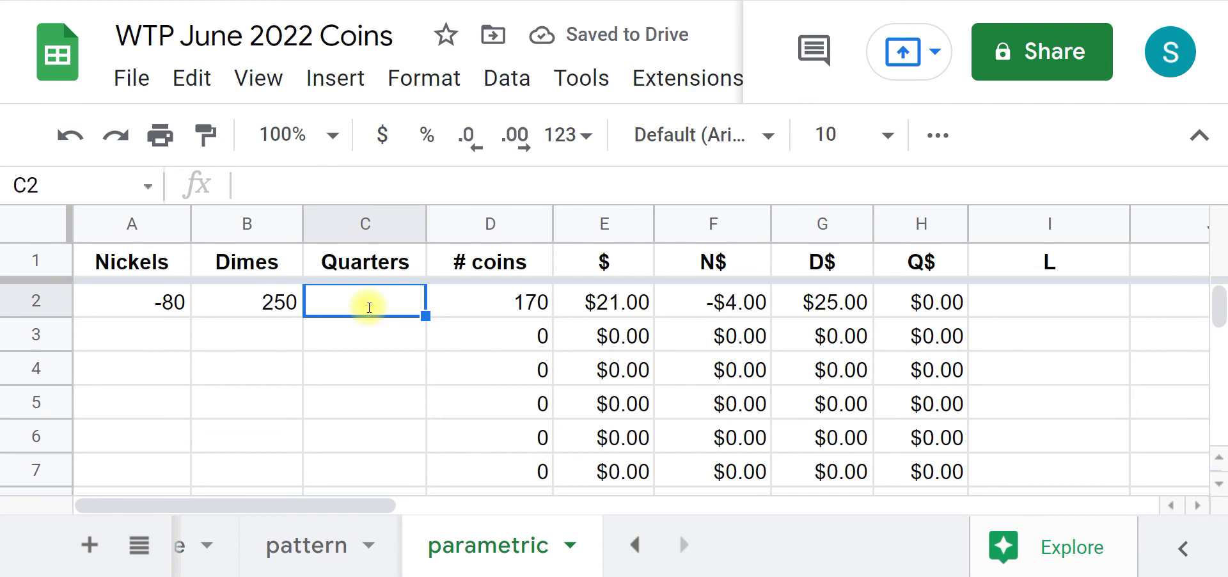
text(=10*)
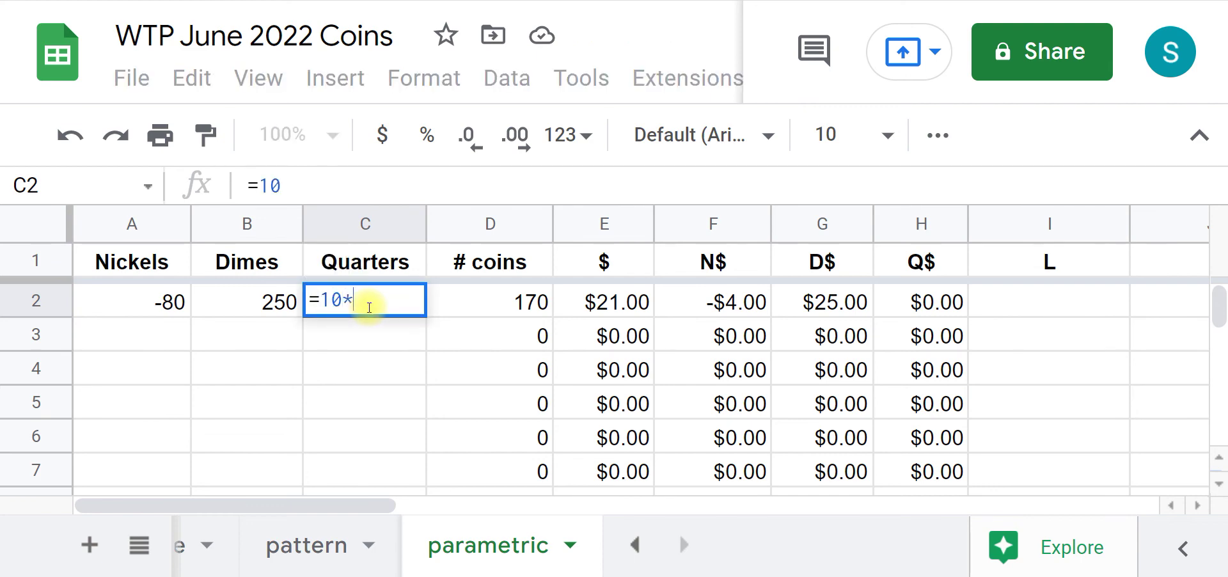
click(1030, 310)
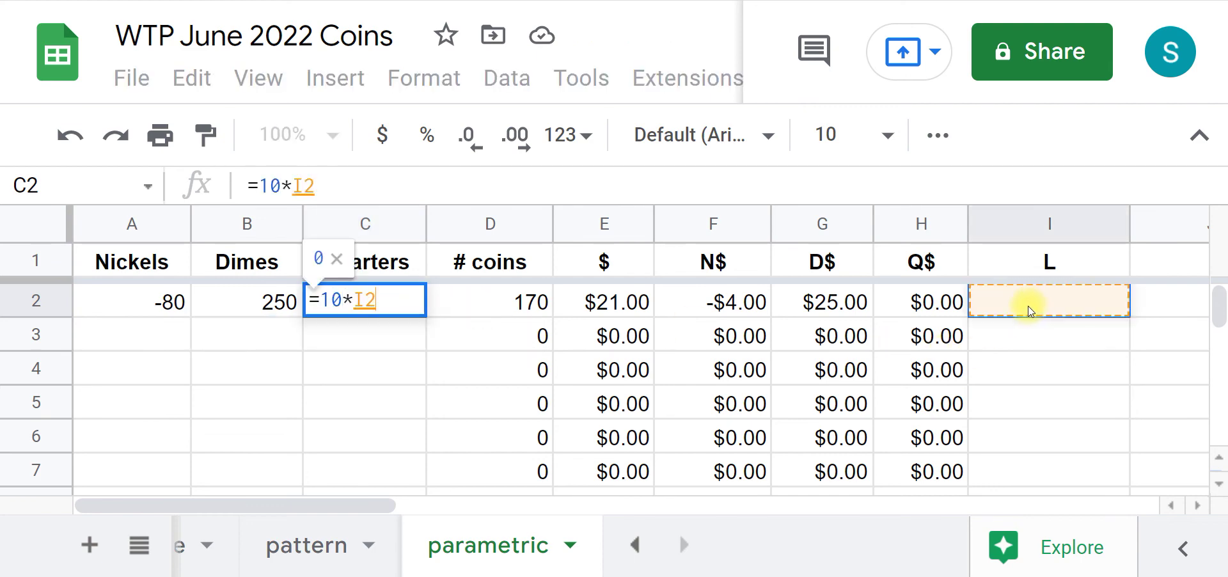
text(-6)
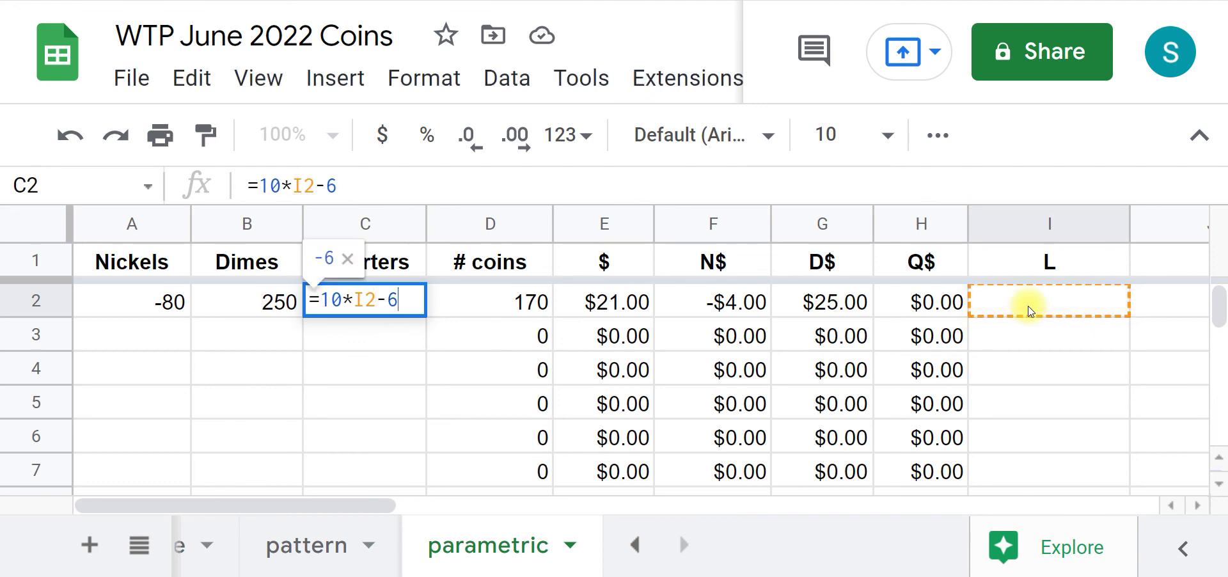
key(Return)
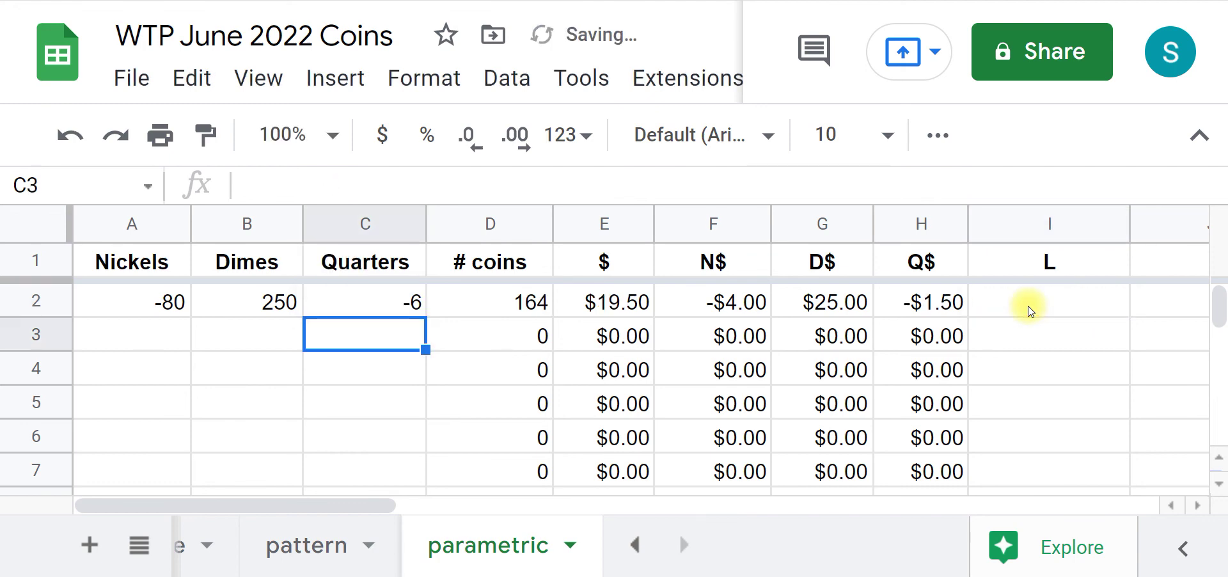
Step: Fill the A2:C2 coin formulas down through row 7
drag(126, 305, 351, 311)
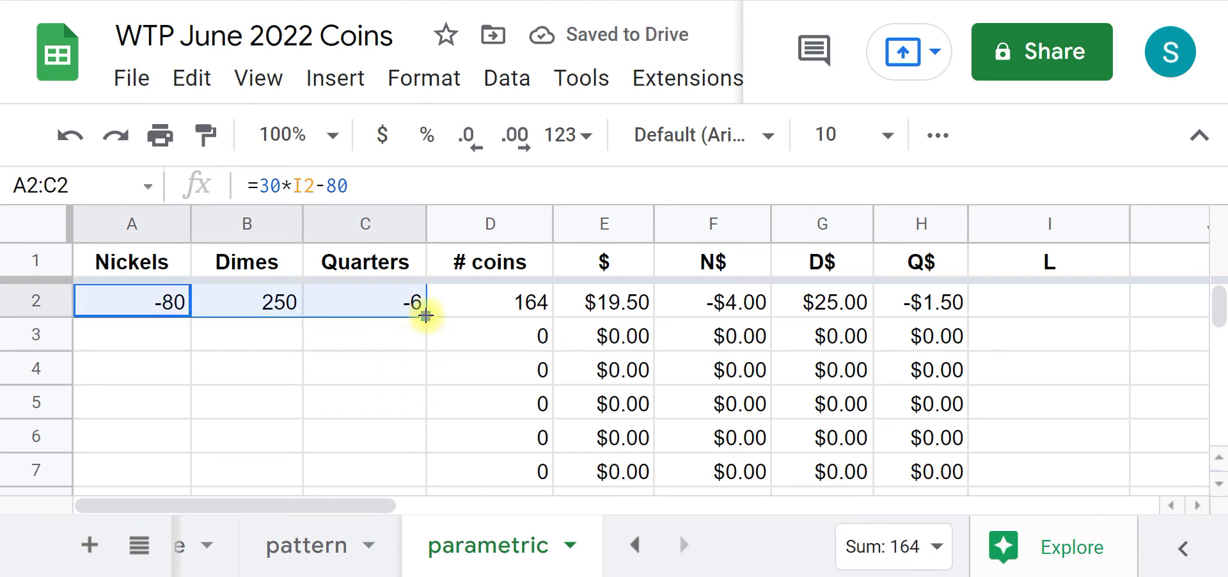
drag(426, 316, 420, 488)
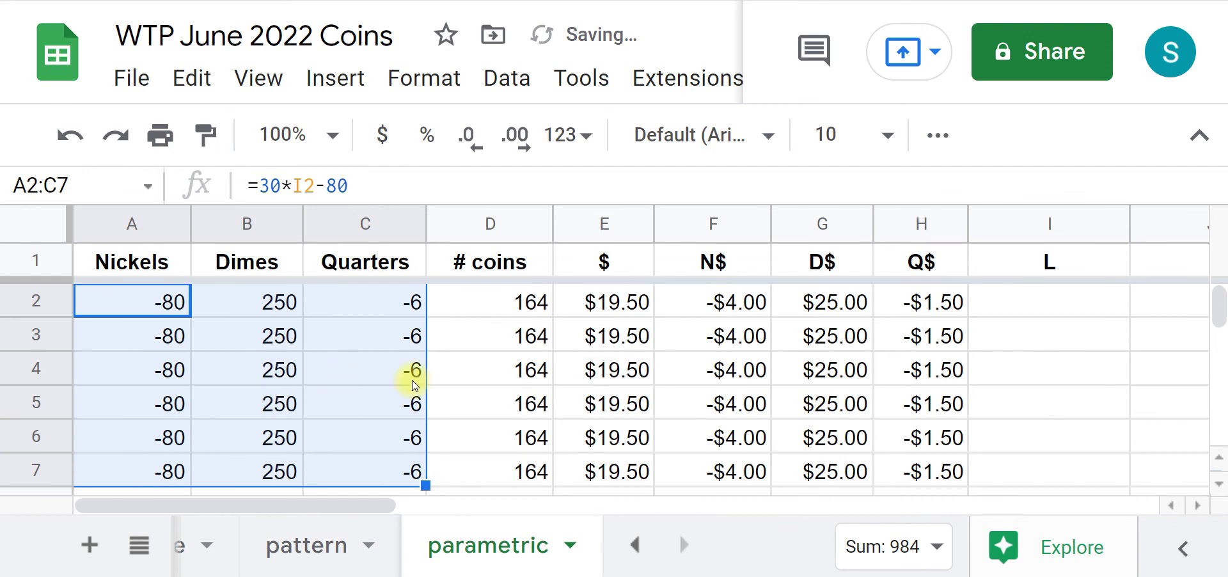
click(1050, 312)
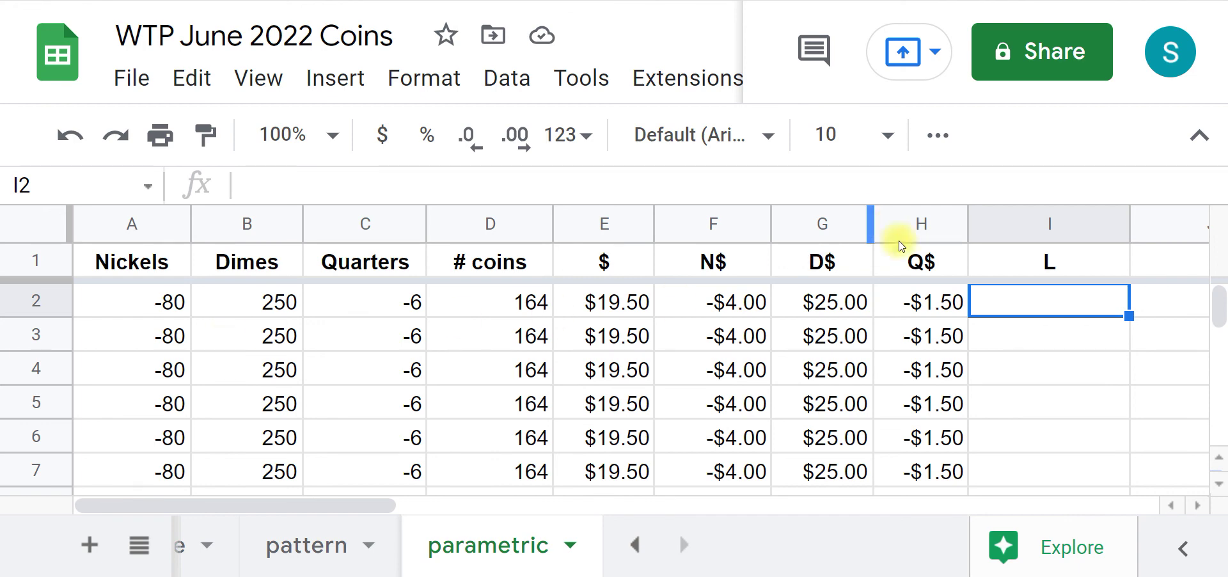
Step: Put 3 in I2 and =I2+1 in I3, filled down to I6 so L runs 3–7
text(3)
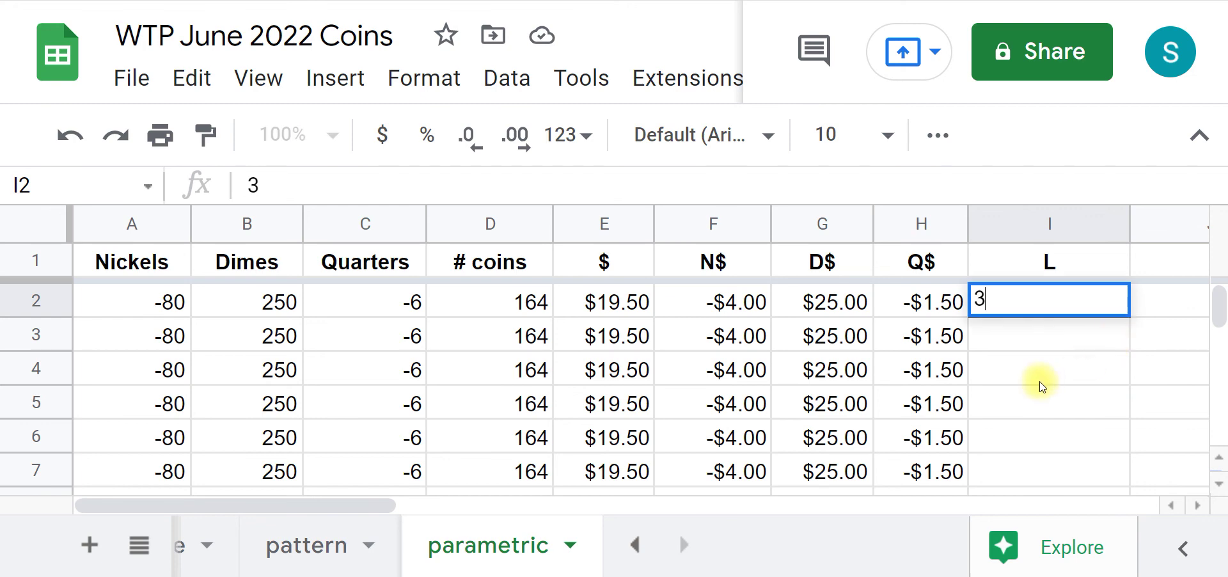
key(Return)
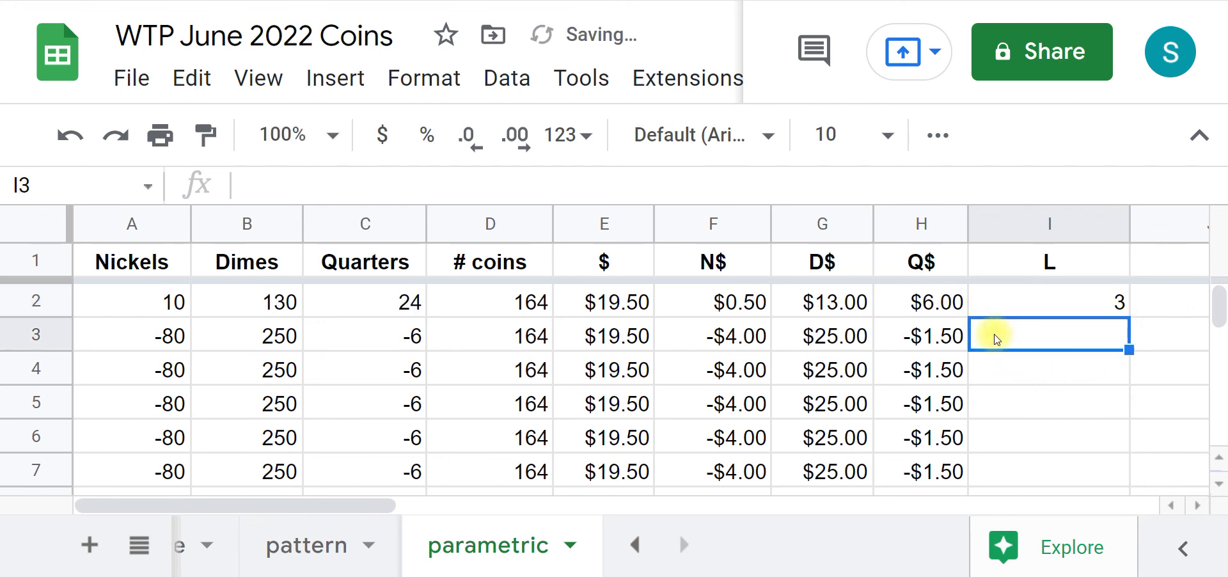
text(=)
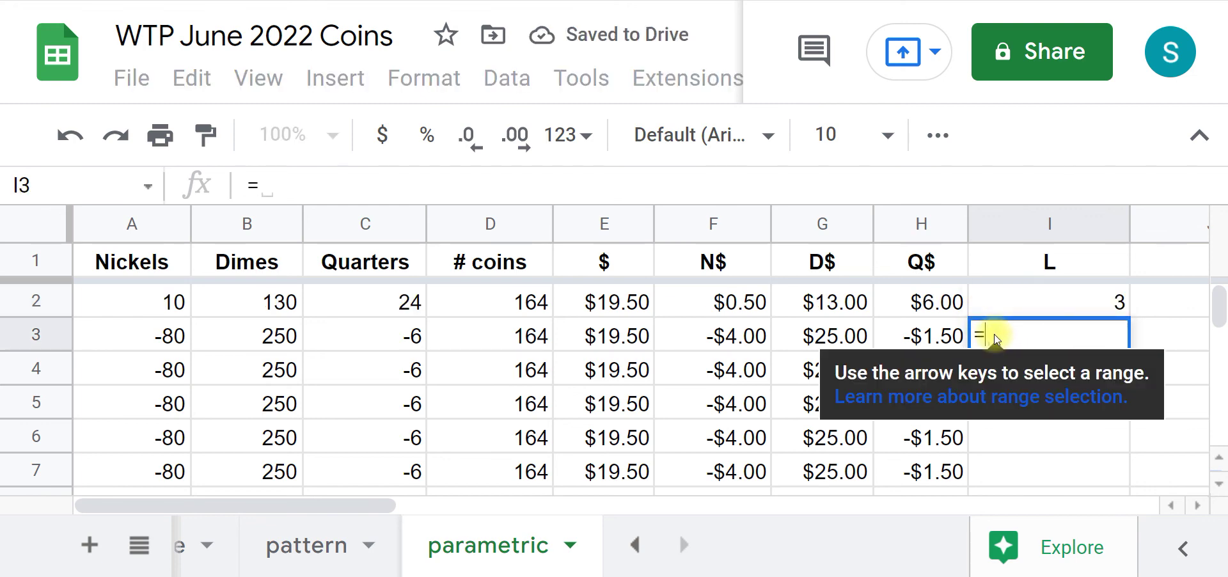
click(1012, 300)
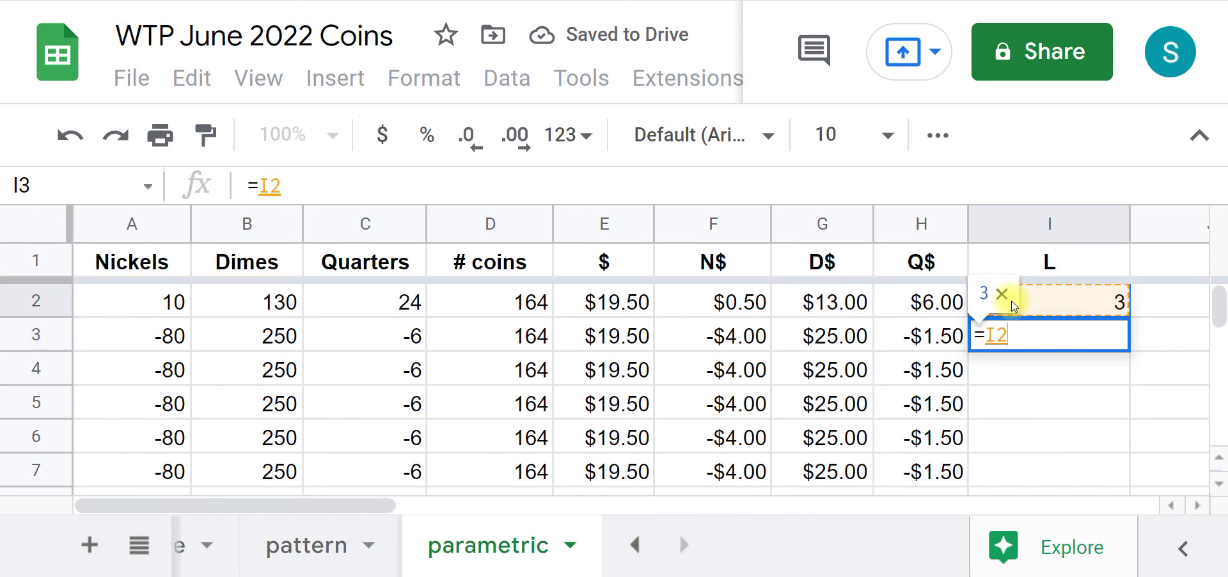
text(+1)
key(Return)
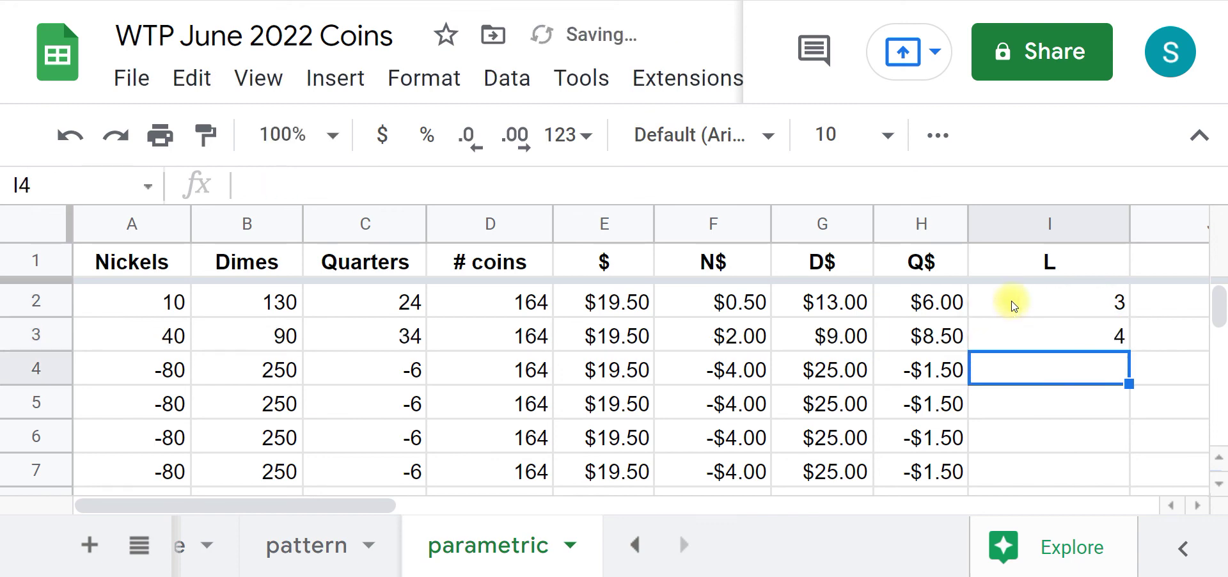
click(1082, 334)
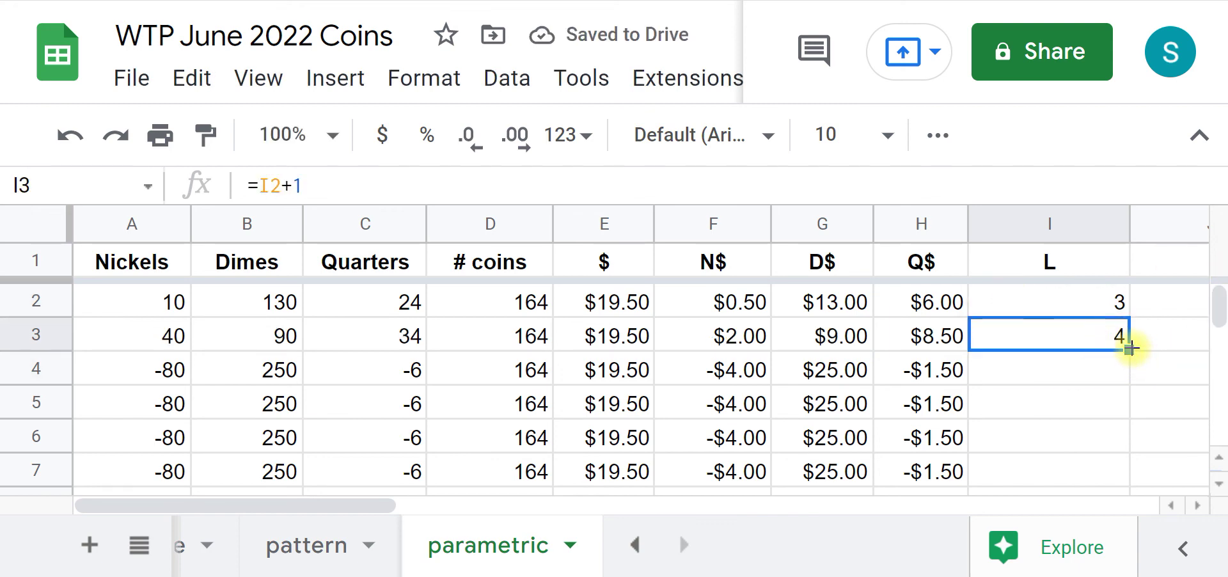
drag(1130, 348, 1125, 451)
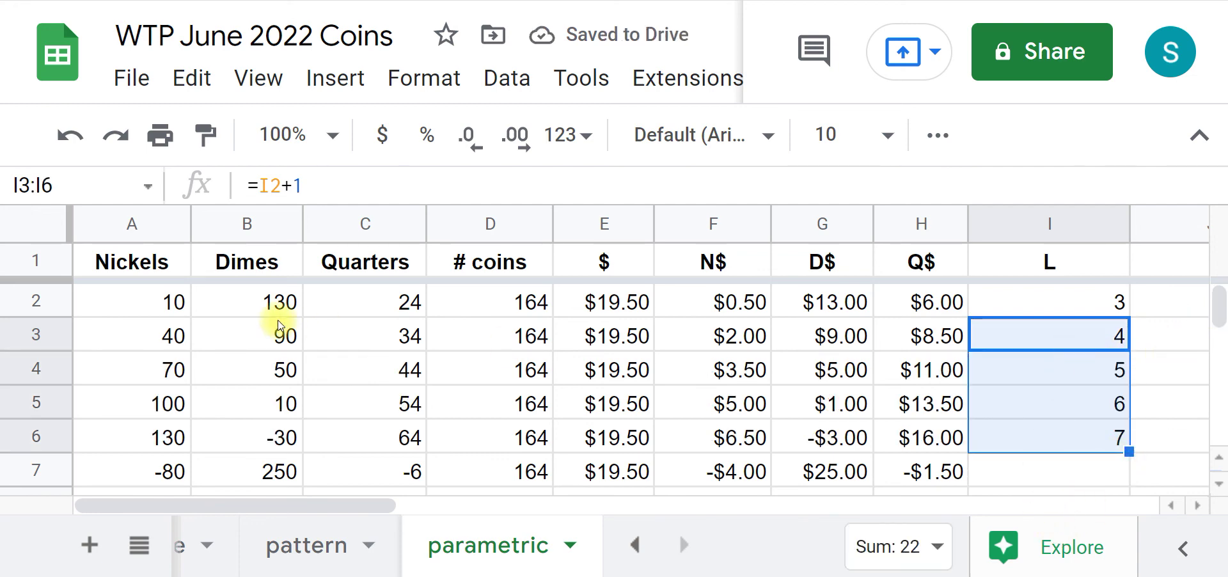
click(505, 312)
click(572, 312)
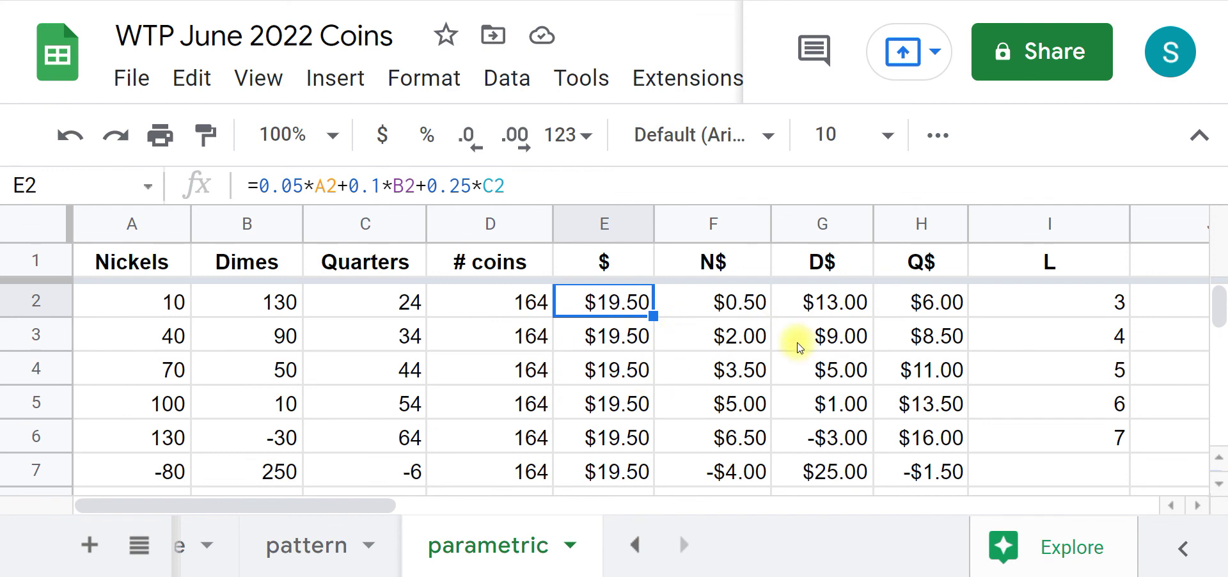
click(832, 314)
click(940, 311)
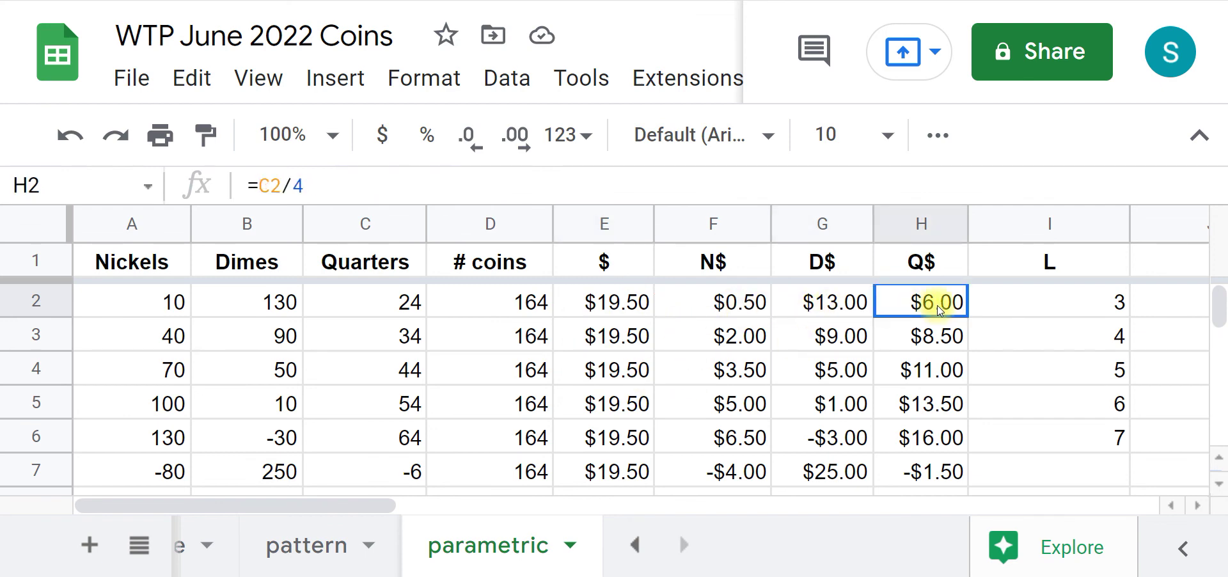
click(828, 342)
click(746, 338)
click(841, 373)
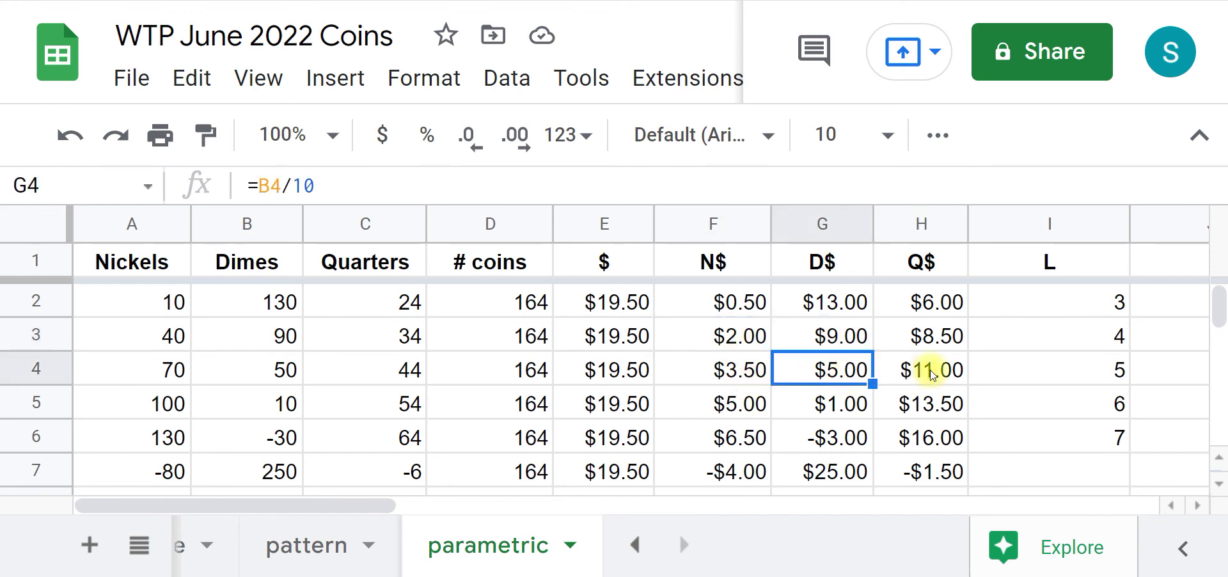
click(932, 375)
click(833, 409)
click(735, 411)
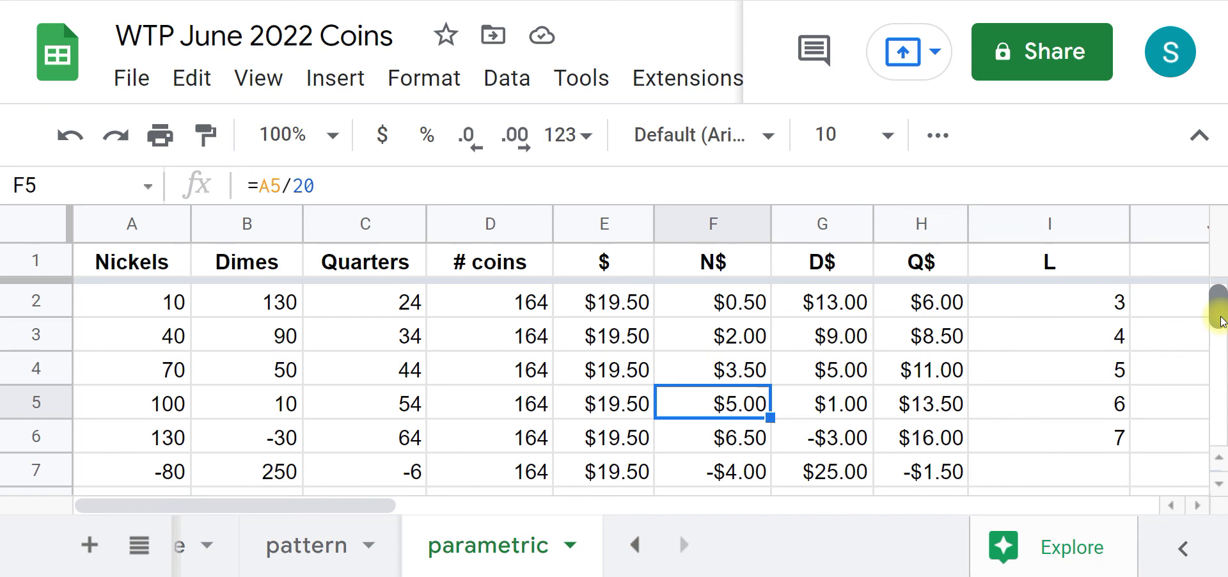
scroll(1222, 313, down, 5)
scroll(1222, 313, up, 5)
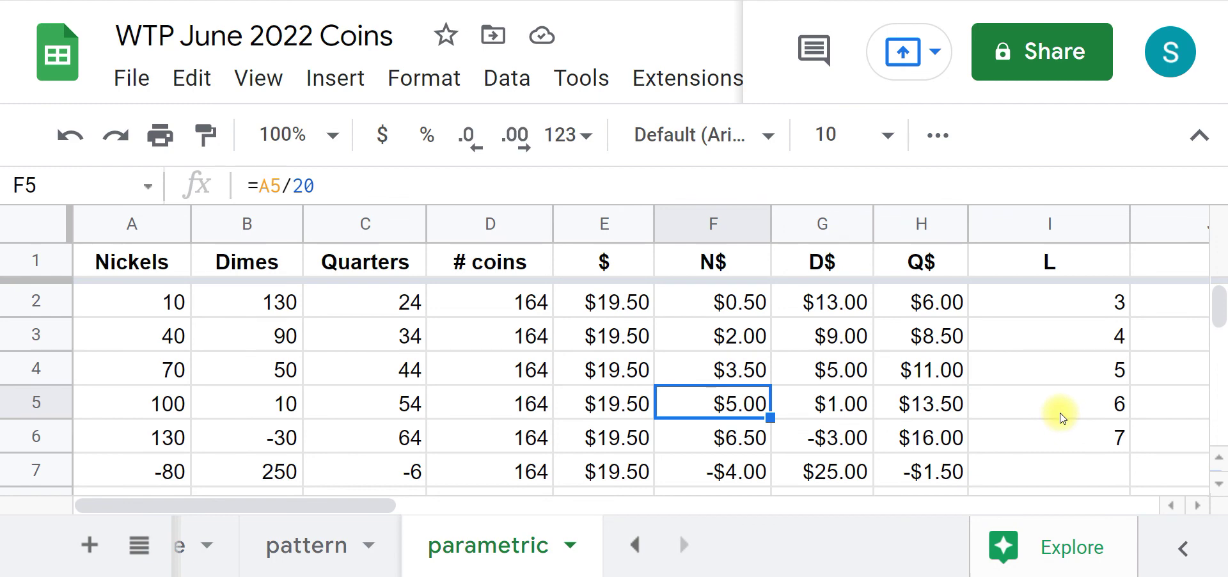
scroll(789, 438, down, 3)
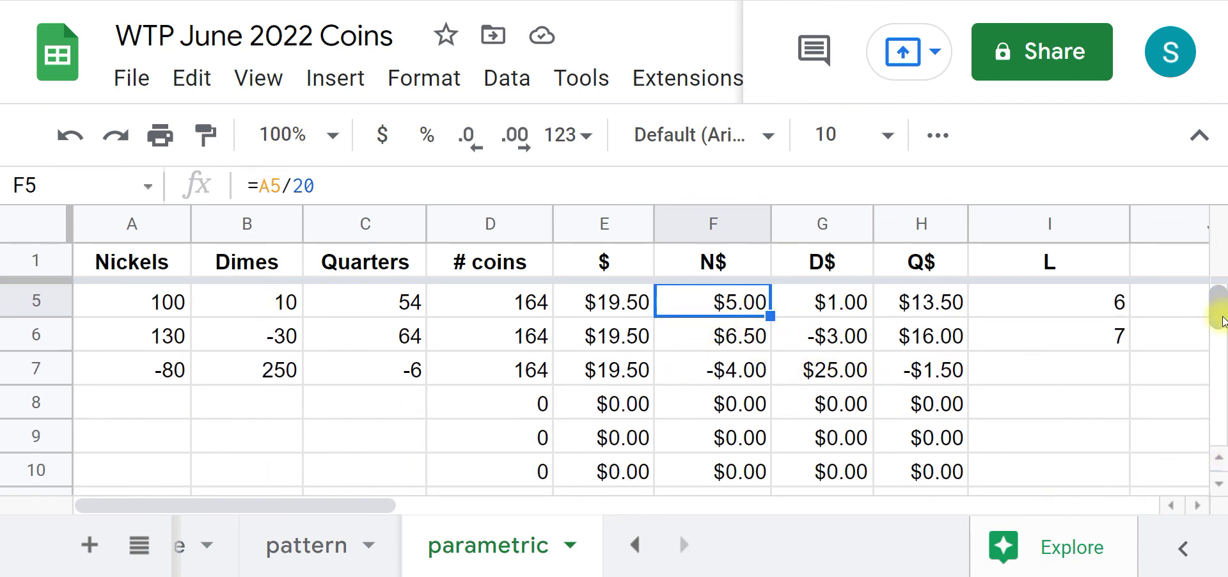
scroll(1219, 304, up, 3)
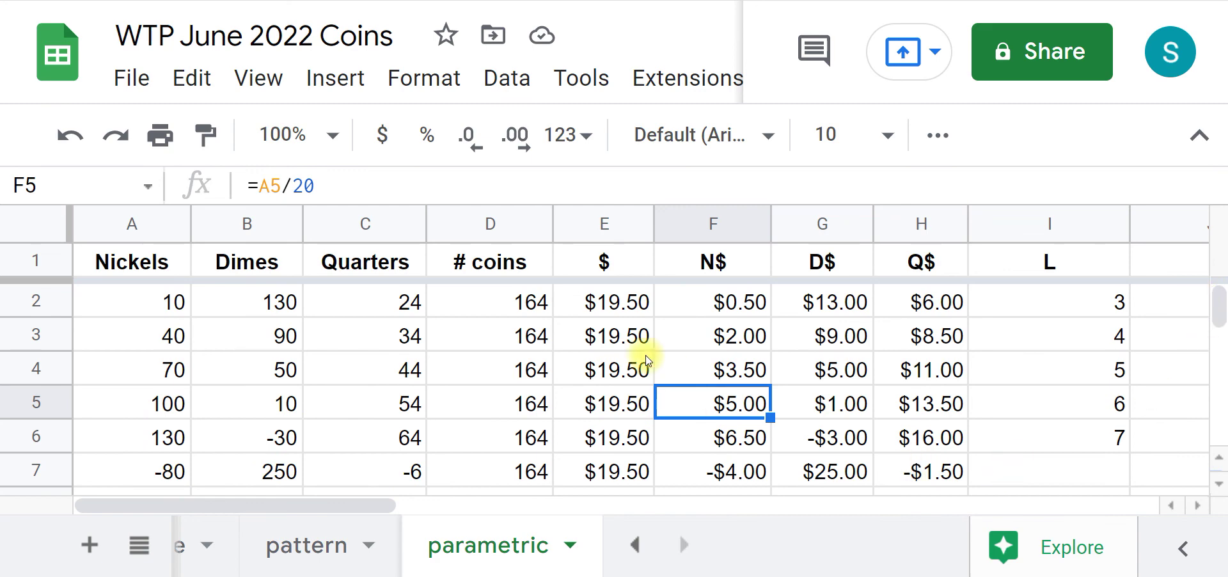